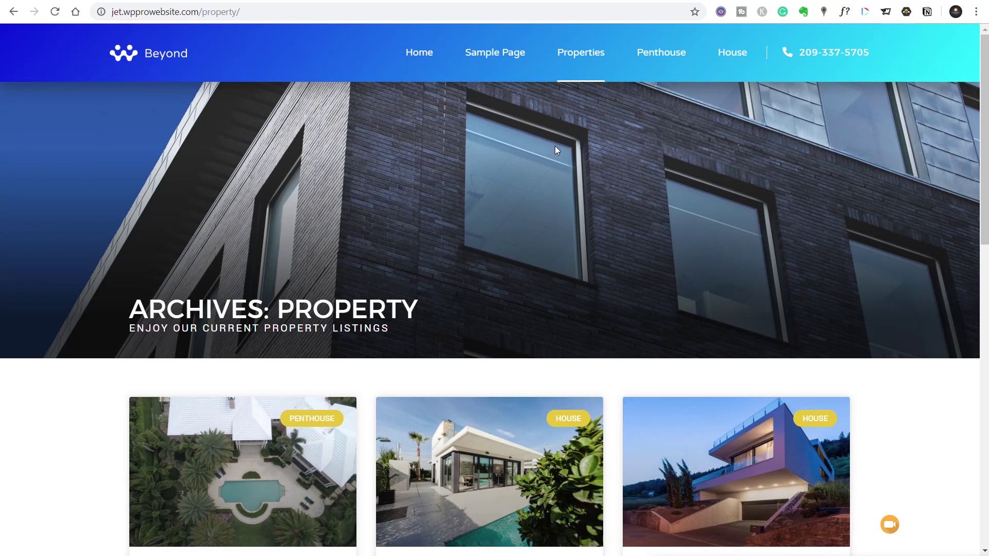
- Browse the property archive and open the Pool House listing to examine its description, specifications and gallery
scroll(408, 165, "down", 3)
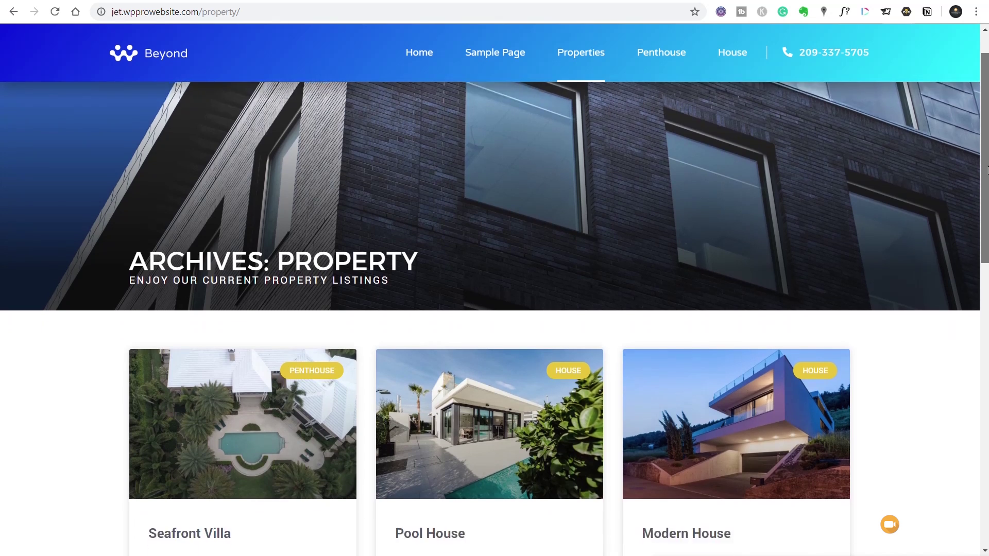
scroll(937, 249, "down", 2)
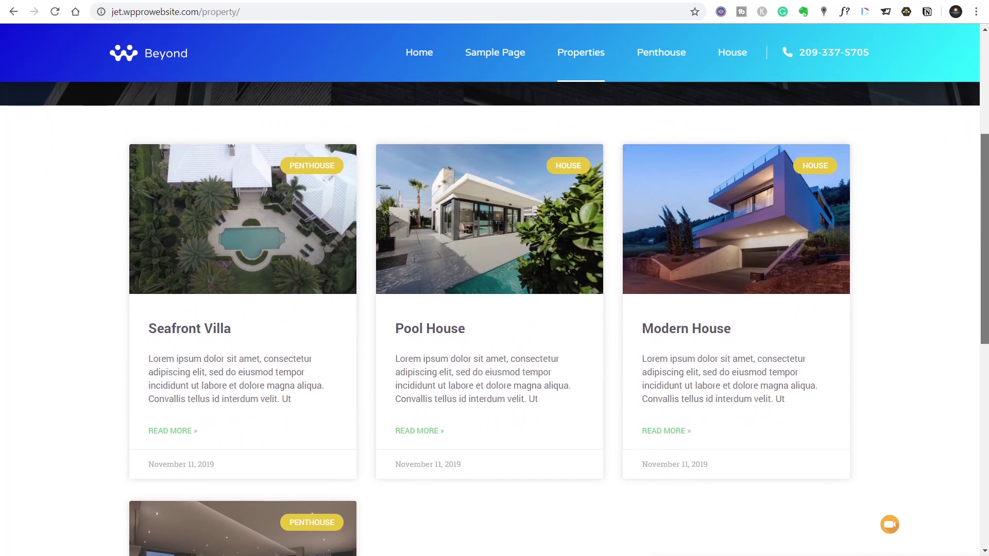
left_click(523, 238)
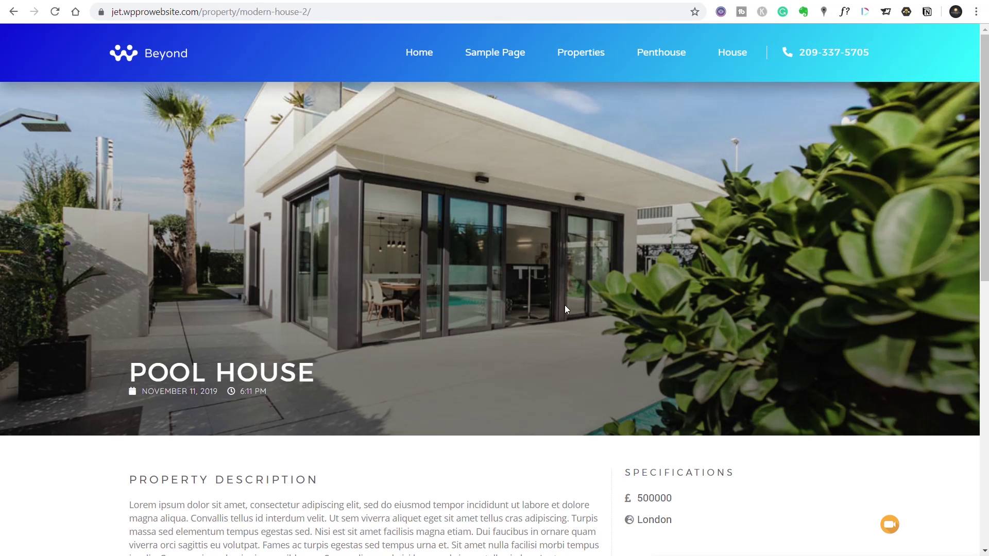
scroll(430, 341, "down", 5)
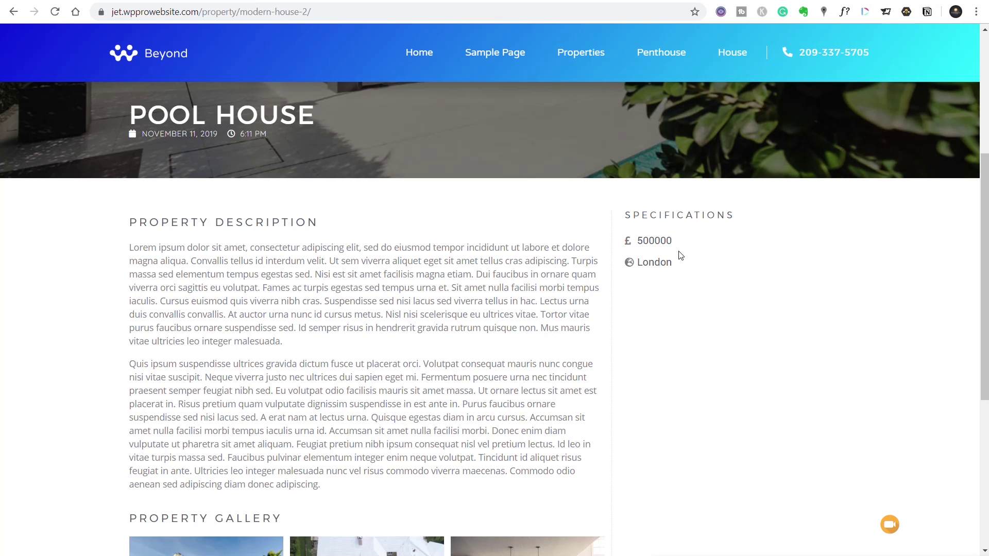
scroll(574, 393, "down", 3)
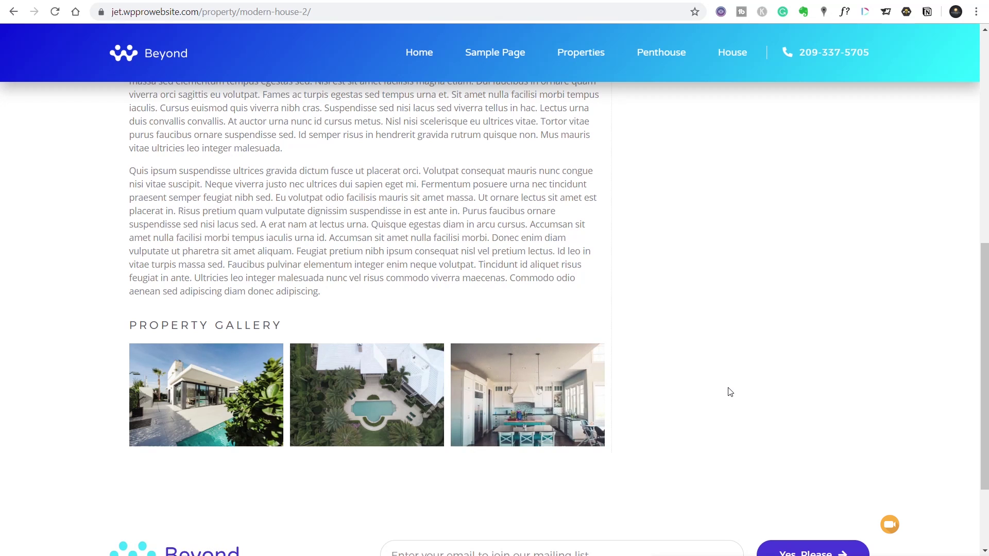
scroll(731, 392, "up", 6)
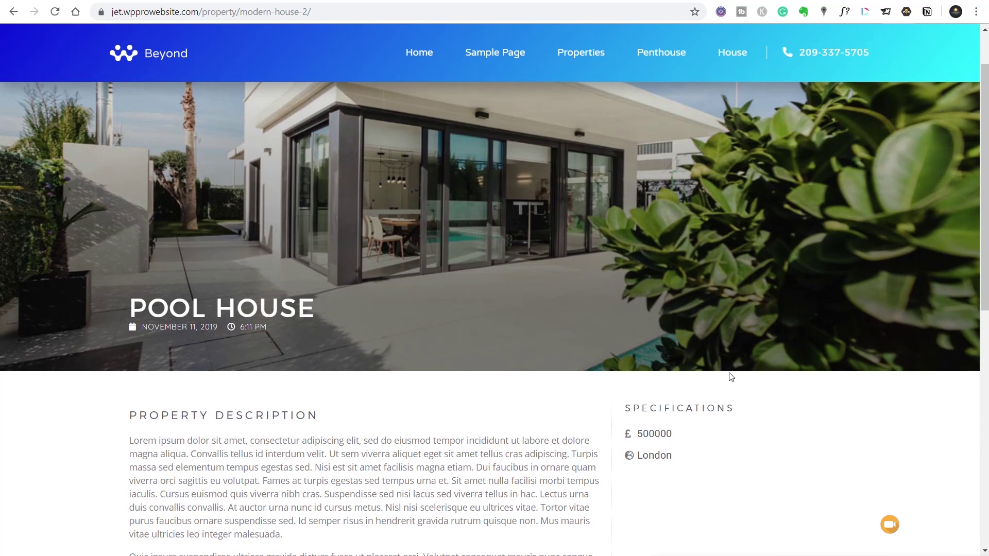
- View the Penthouse and House property type archives on the website
left_click(661, 60)
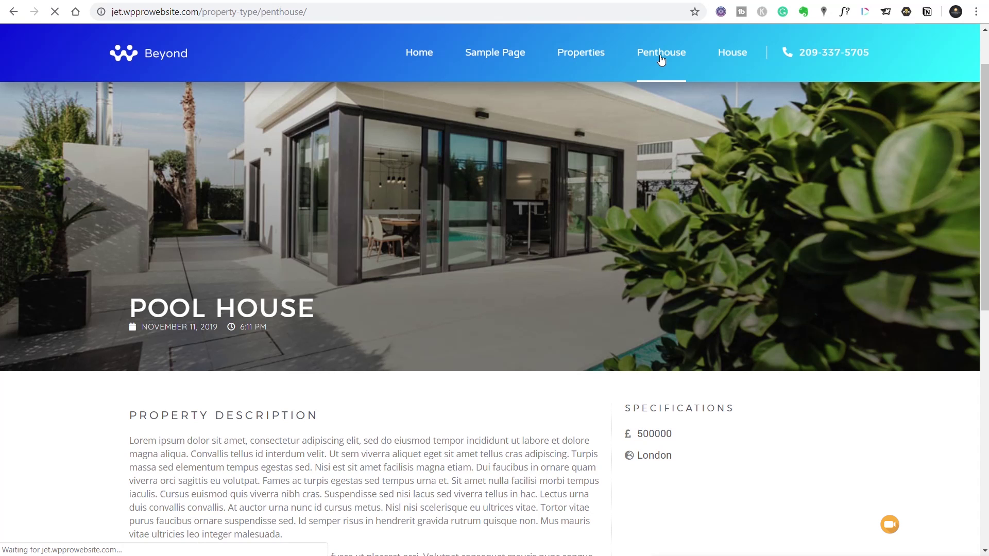
scroll(853, 365, "down", 3)
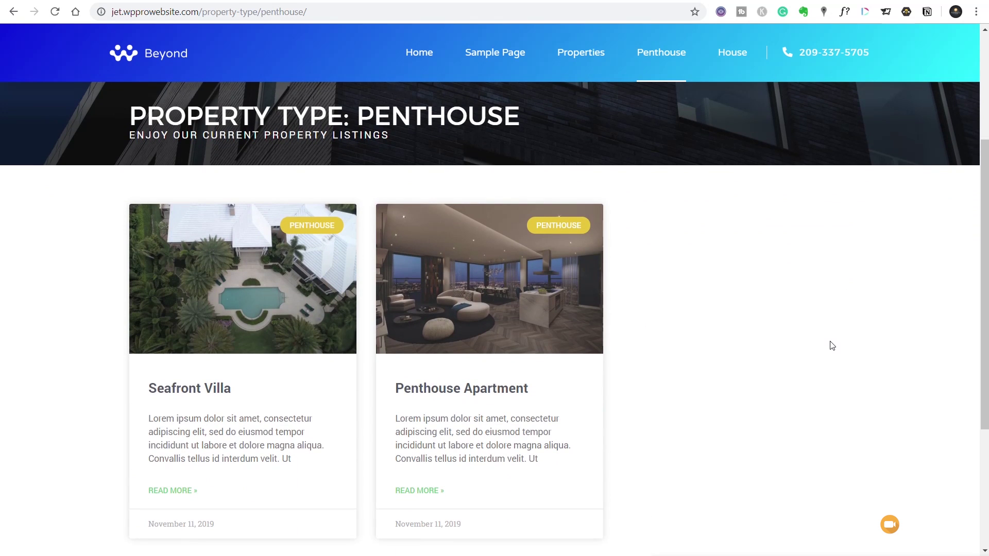
scroll(829, 343, "up", 4)
left_click(742, 54)
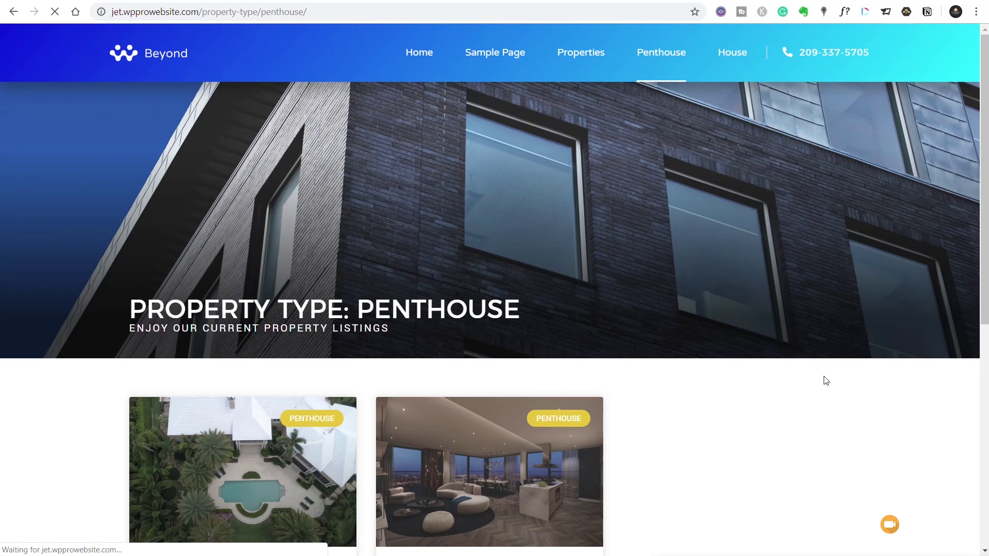
scroll(828, 371, "down", 2)
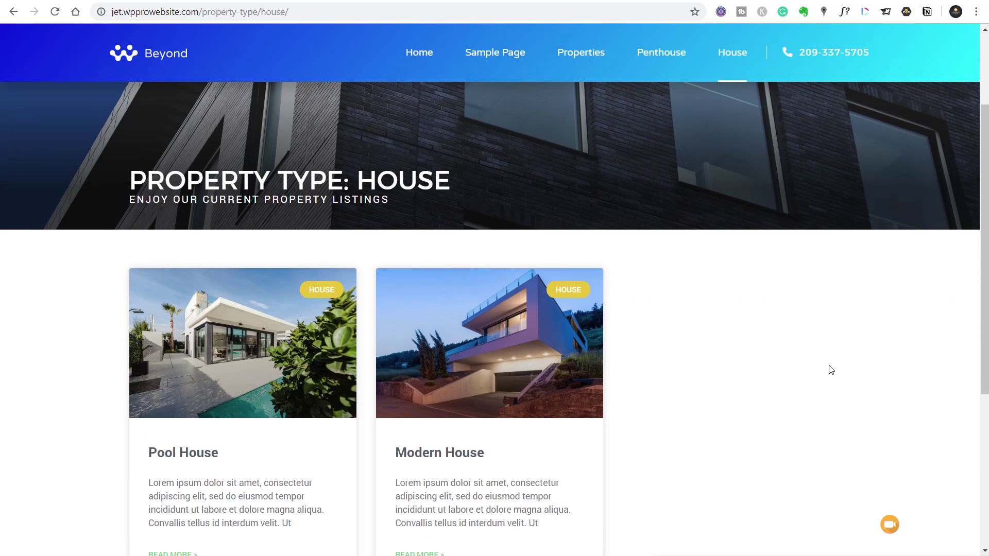
scroll(830, 370, "up", 2)
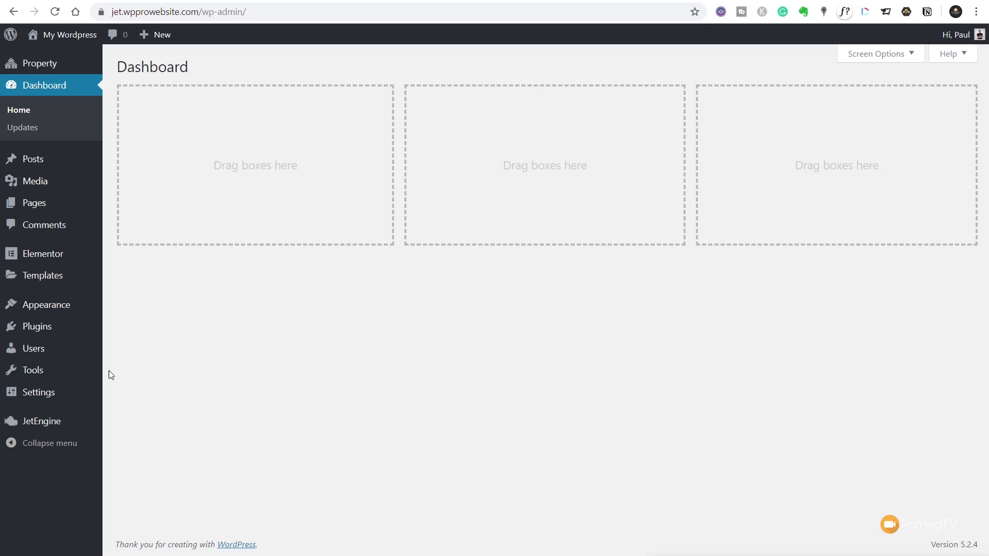
- Open JetEngine's custom post types list in the WordPress admin and check the built-in post types
mouse_move(62, 423)
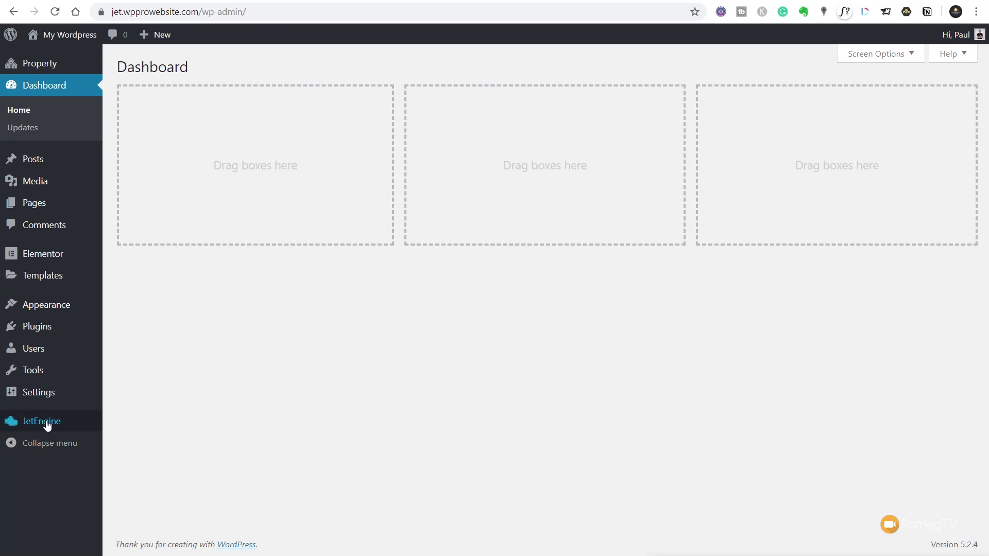
mouse_move(47, 425)
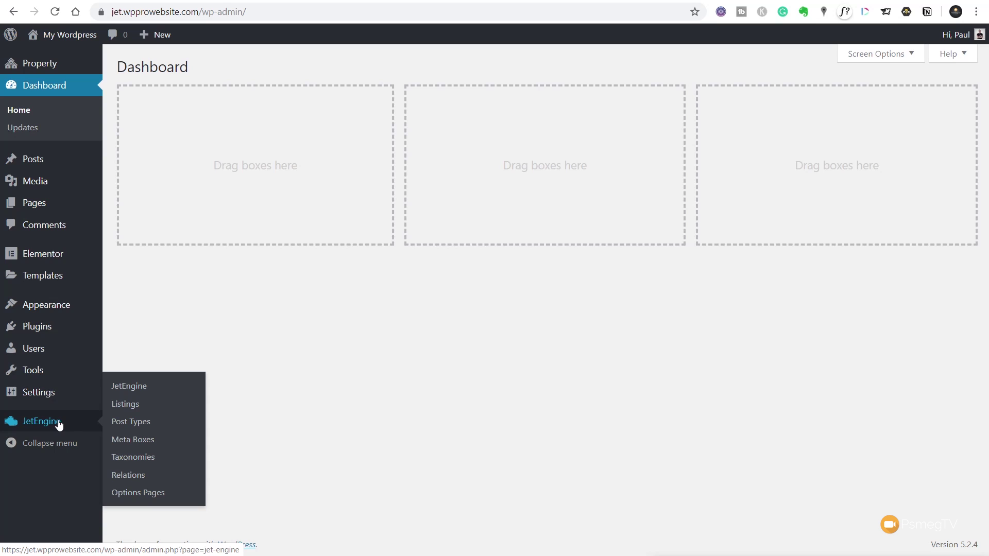
left_click(131, 424)
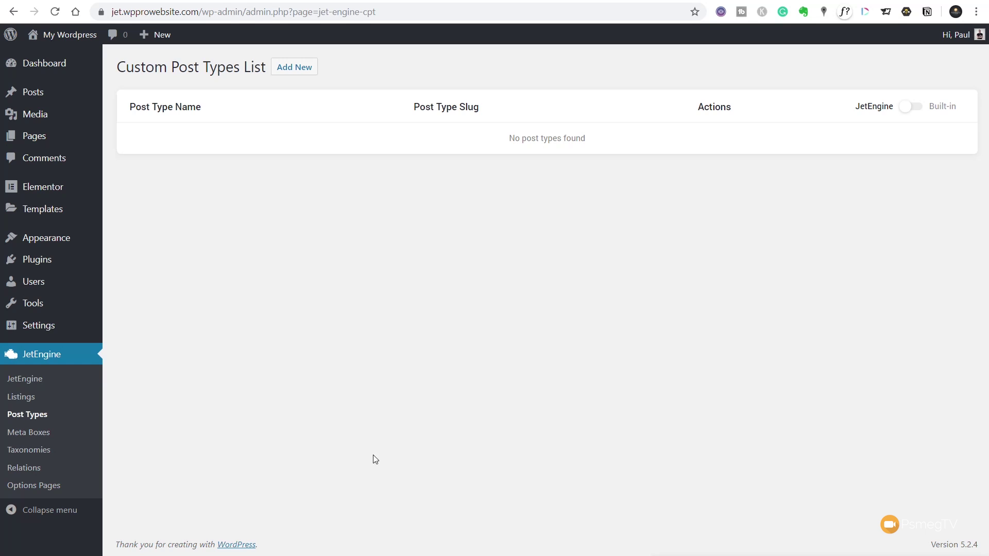
left_click(920, 110)
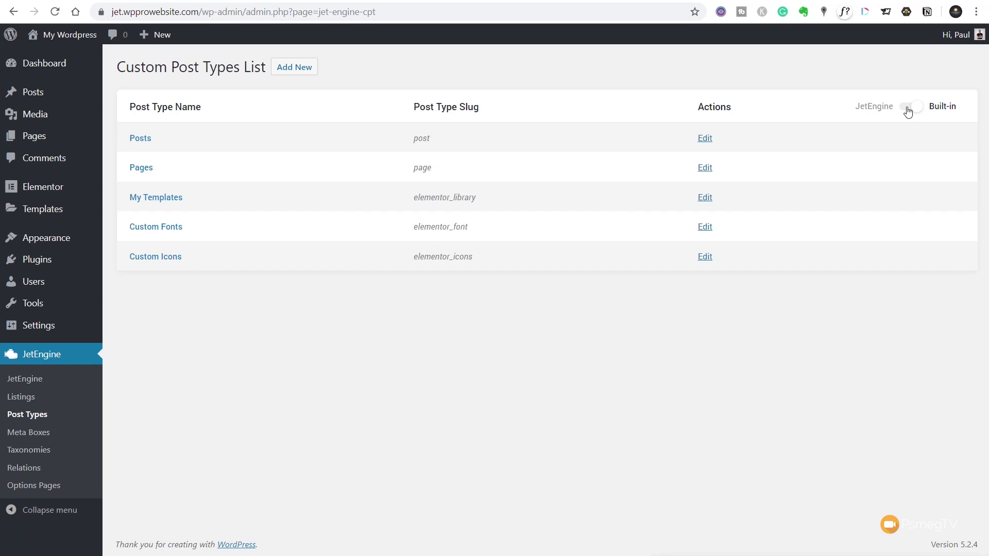
left_click(908, 109)
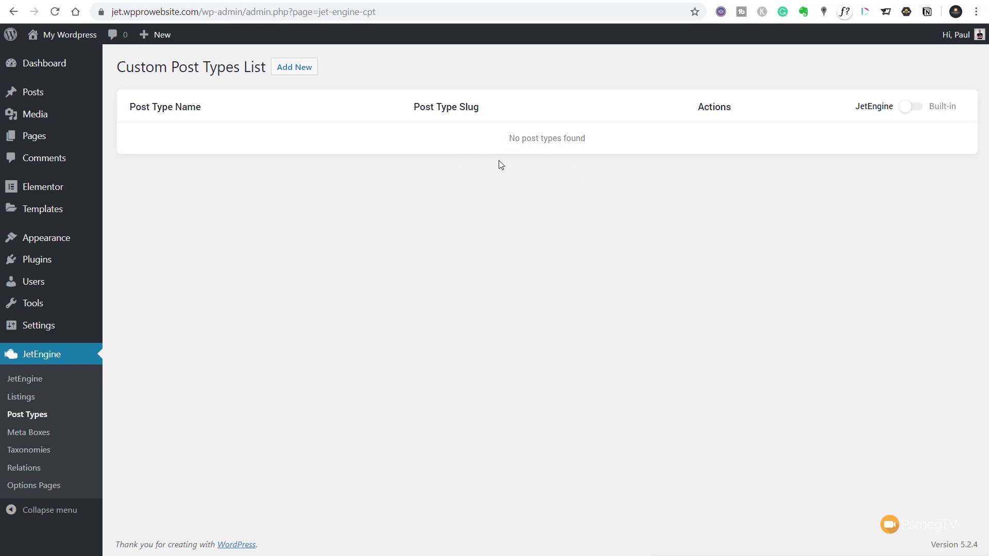
- Start a new post type named Properties with the slug properties
left_click(295, 71)
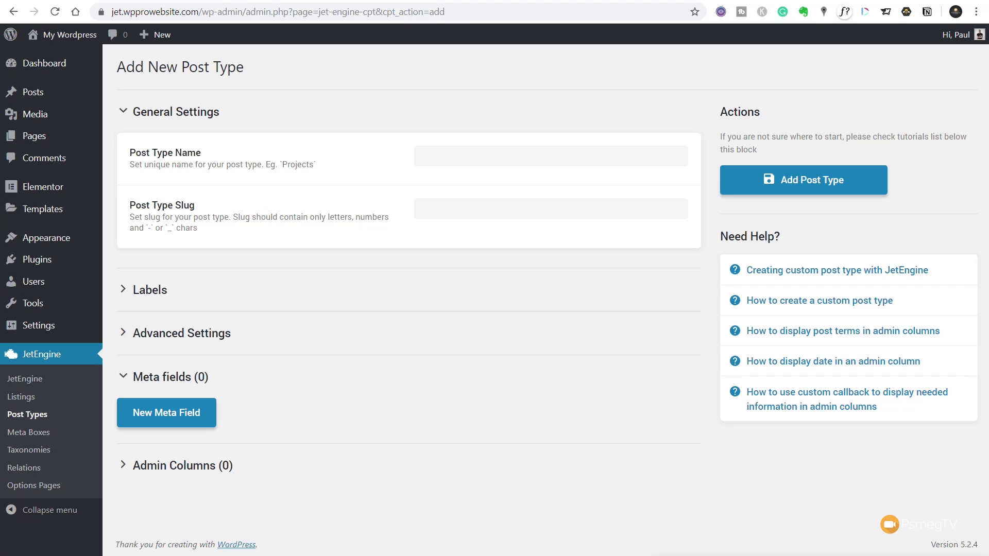
left_click(122, 290)
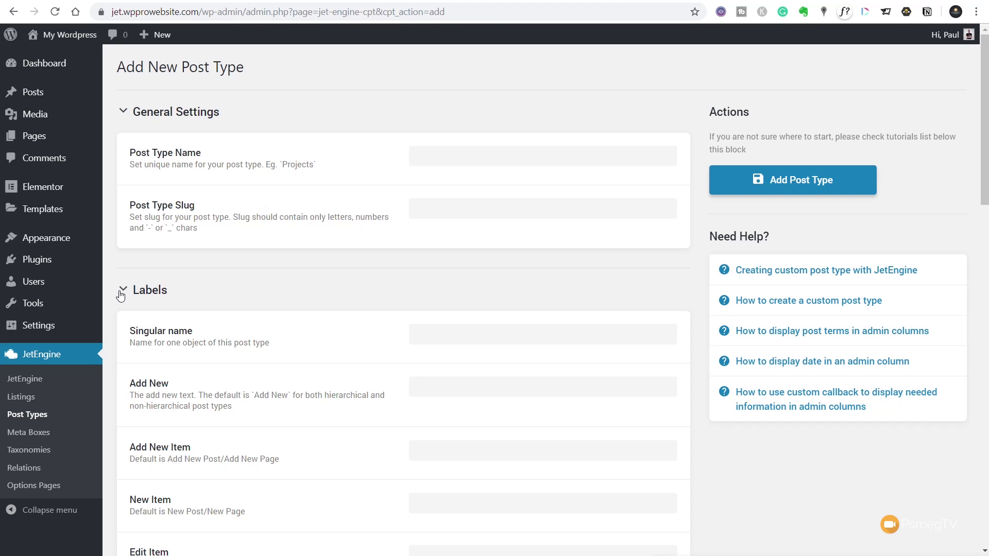
left_click(122, 293)
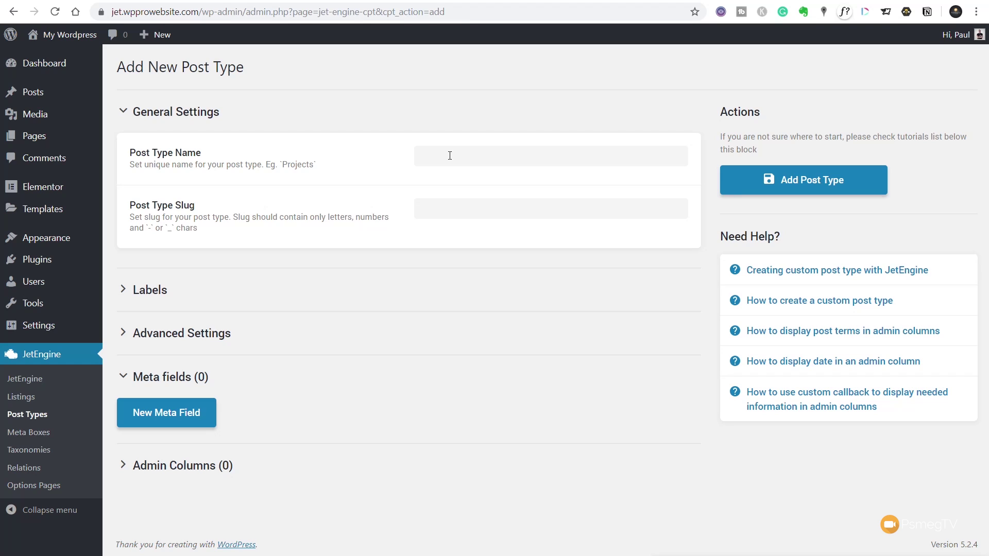
left_click(450, 156)
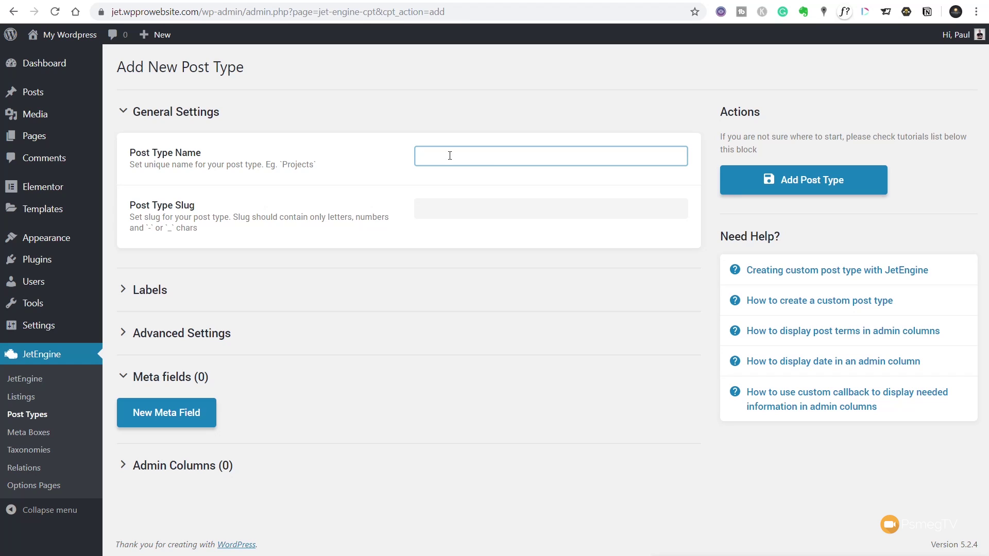
type("Properties")
left_click(466, 209)
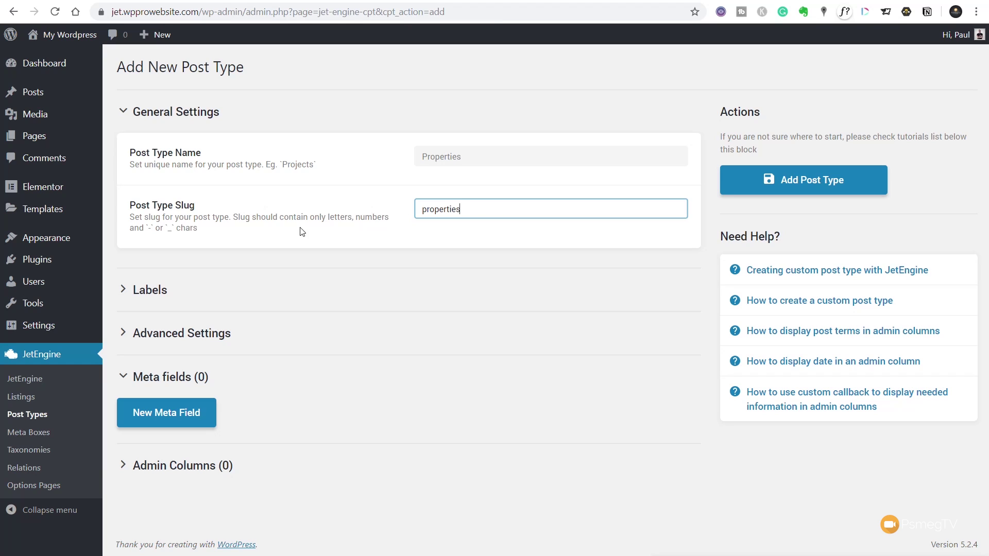
left_click_drag(198, 228, 131, 234)
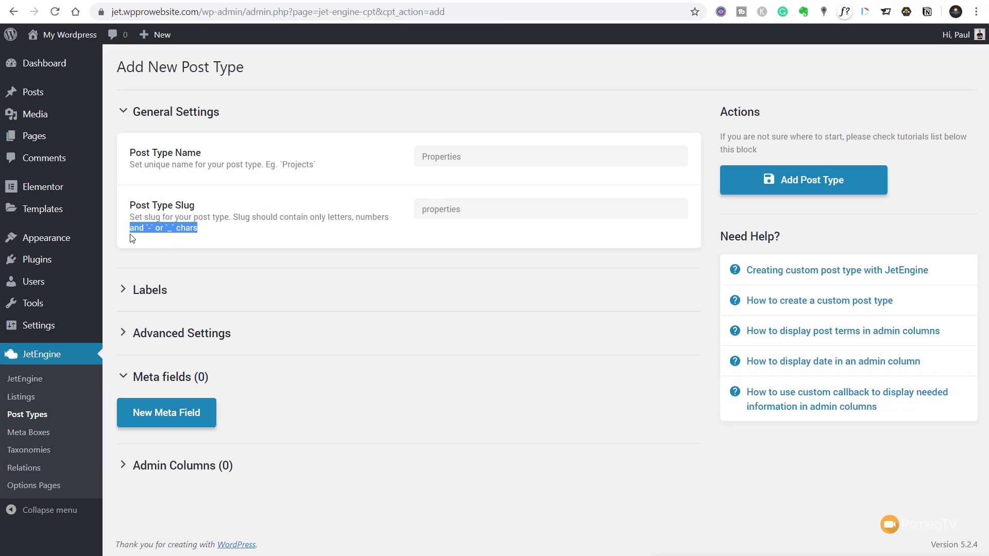
left_click(215, 233)
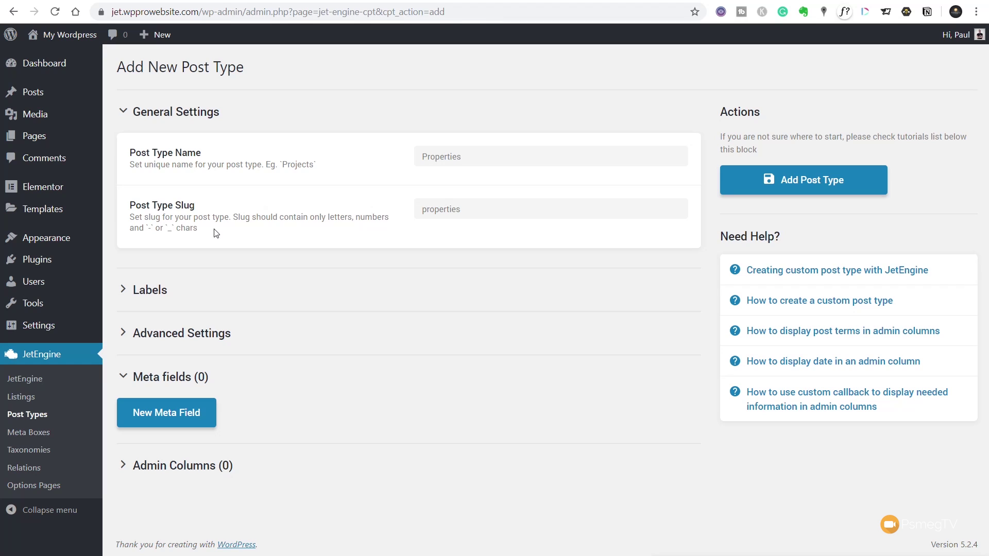
- Review the available label settings for the Properties post type, from singular name to featured image texts
left_click(154, 292)
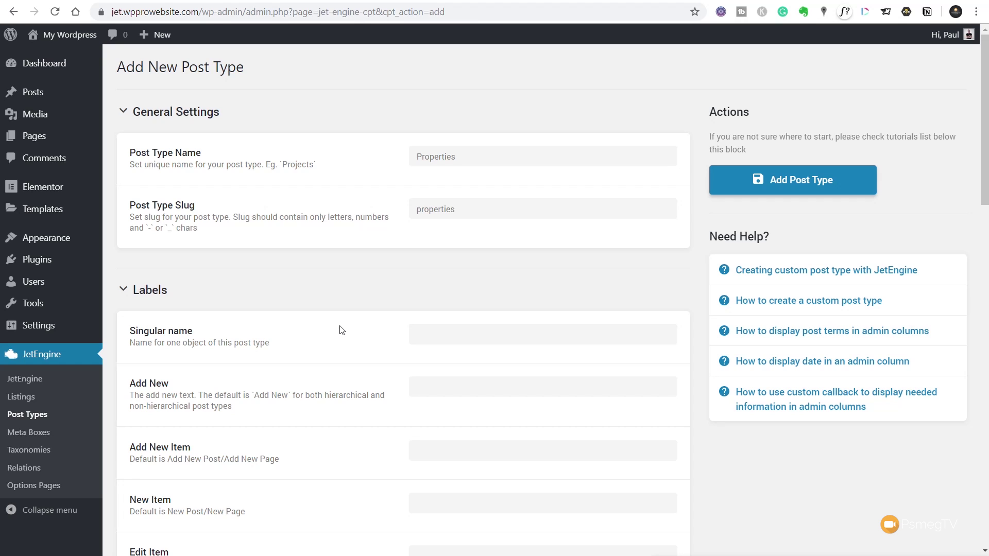
scroll(340, 330, "down", 3)
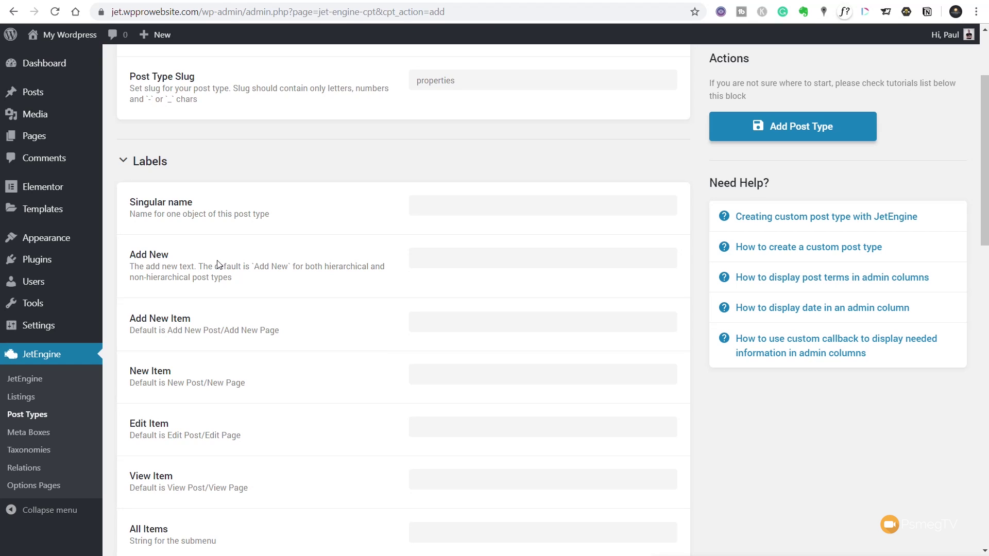
scroll(292, 280, "down", 5)
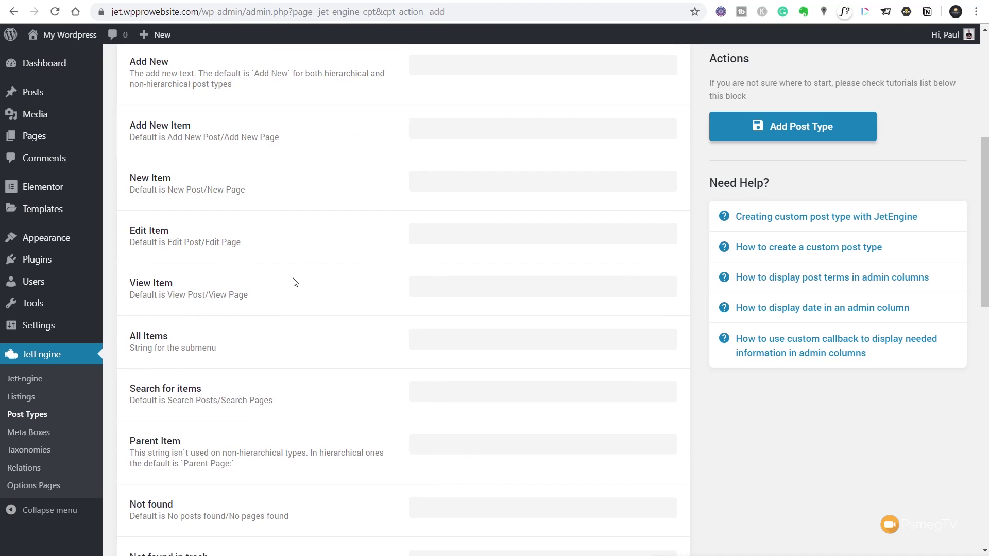
scroll(292, 282, "down", 6)
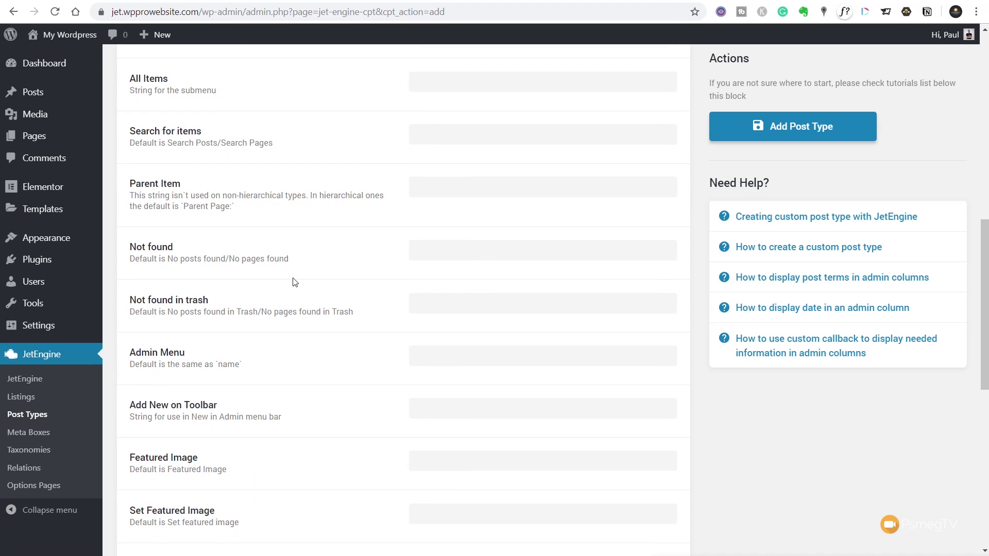
scroll(294, 282, "down", 1)
scroll(295, 282, "up", 11)
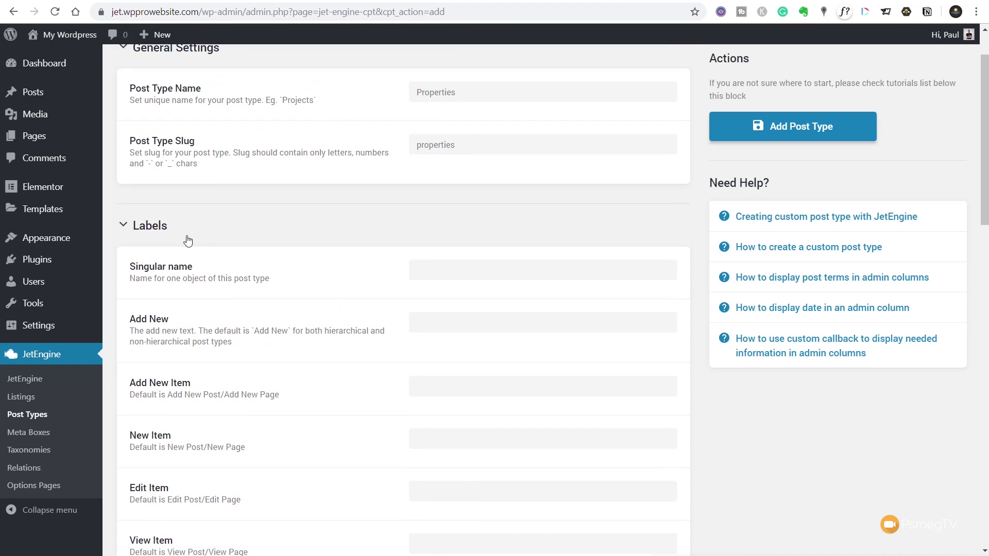
left_click(156, 228)
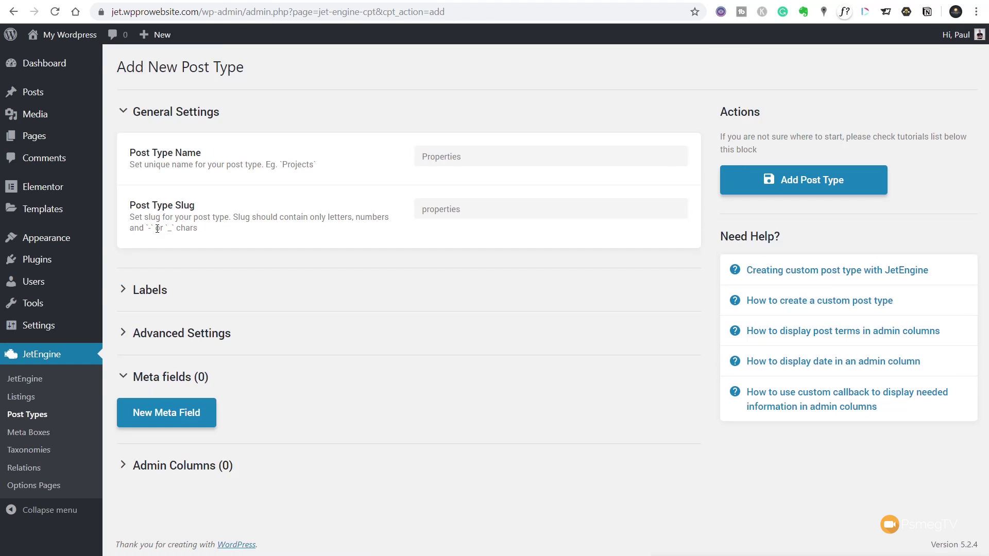
- In the advanced settings, make the Properties post type hierarchical and set its menu position to 1
left_click(161, 335)
scroll(729, 418, "down", 3)
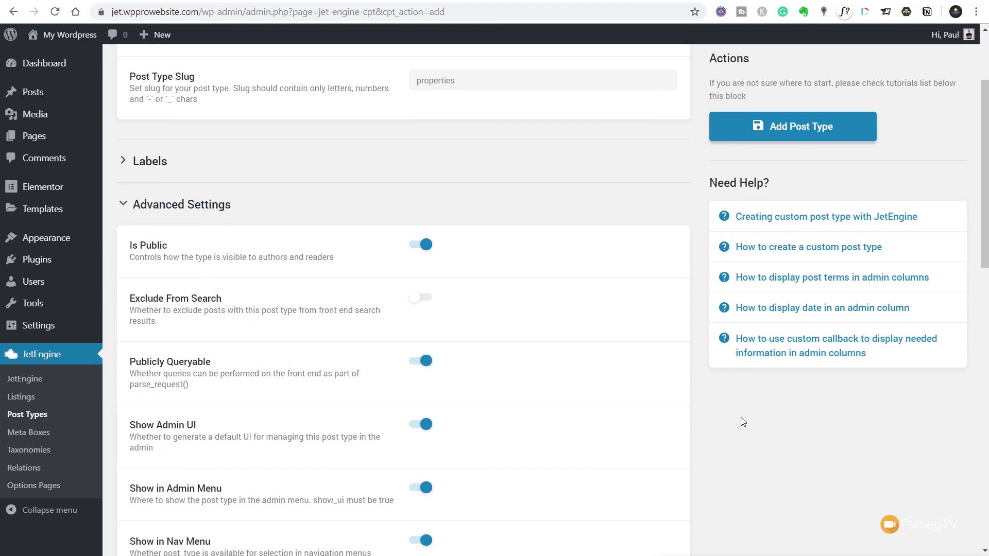
scroll(741, 419, "down", 3)
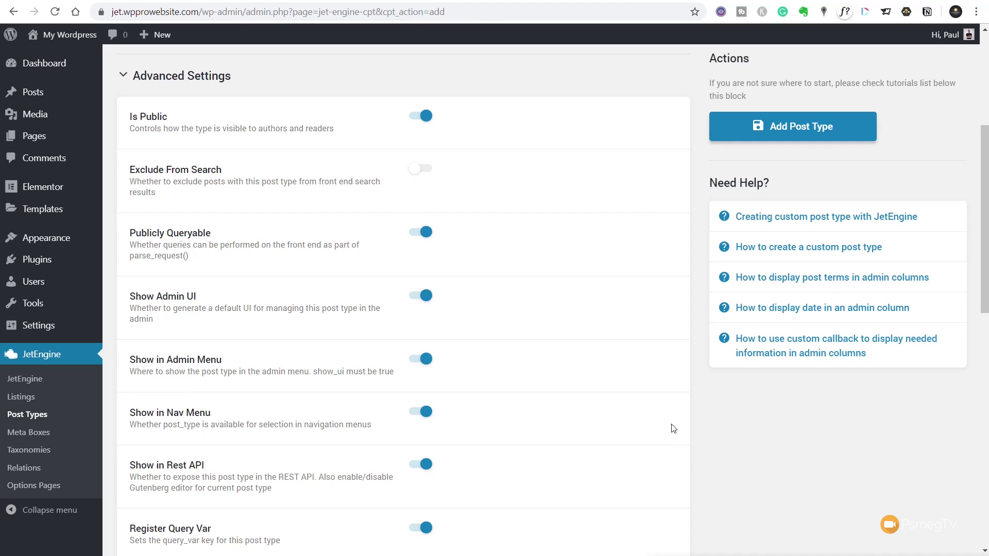
scroll(621, 391, "down", 4)
scroll(621, 391, "down", 2)
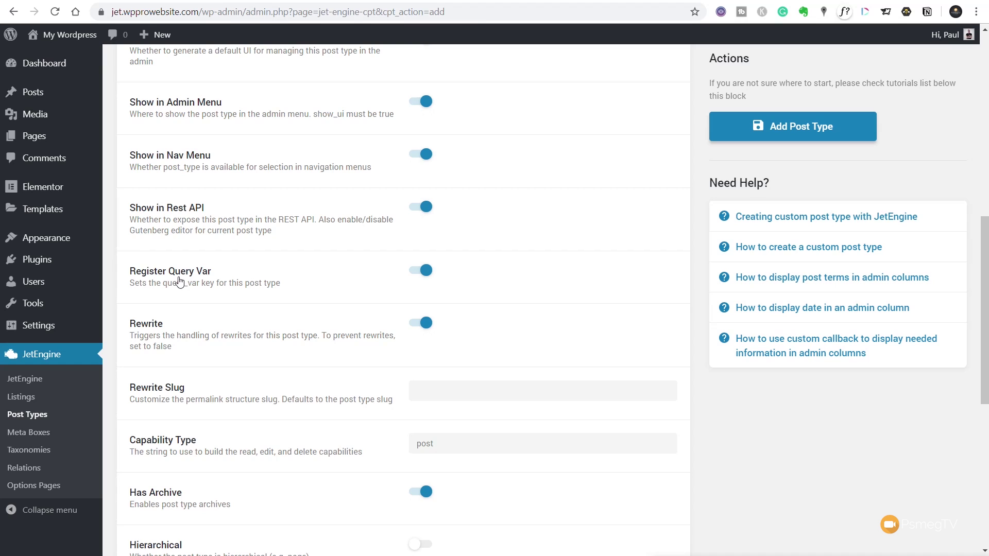
scroll(179, 281, "down", 3)
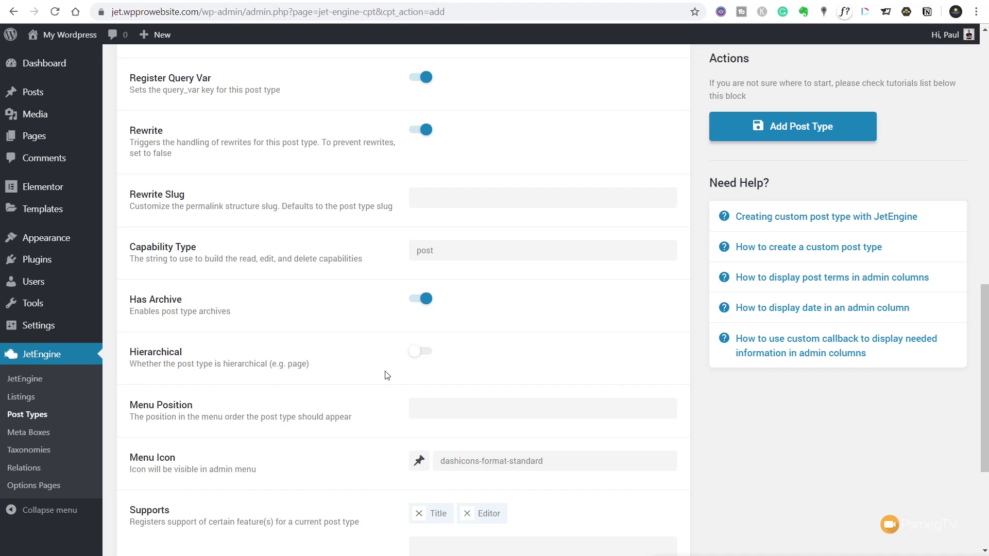
left_click(429, 357)
left_click(441, 410)
type("1")
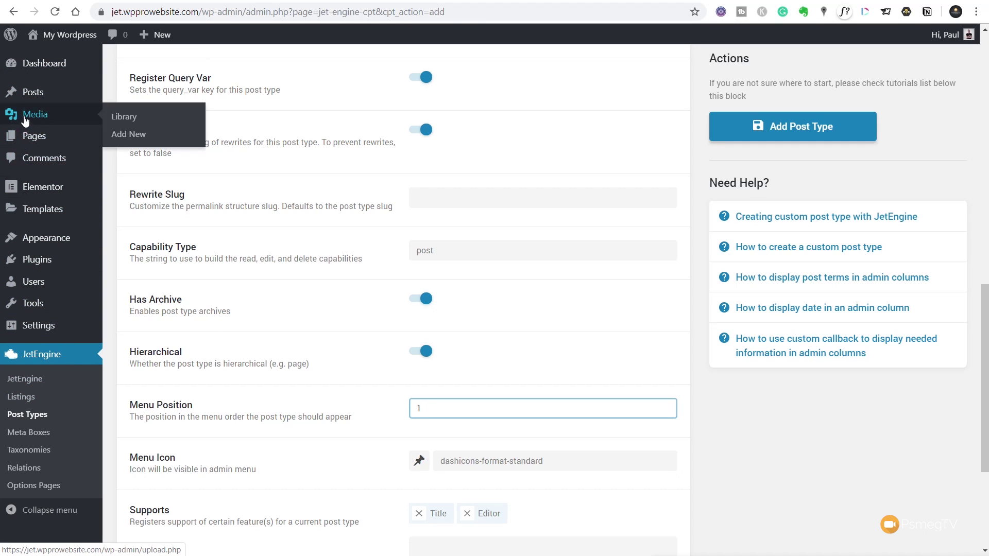
scroll(287, 411, "down", 3)
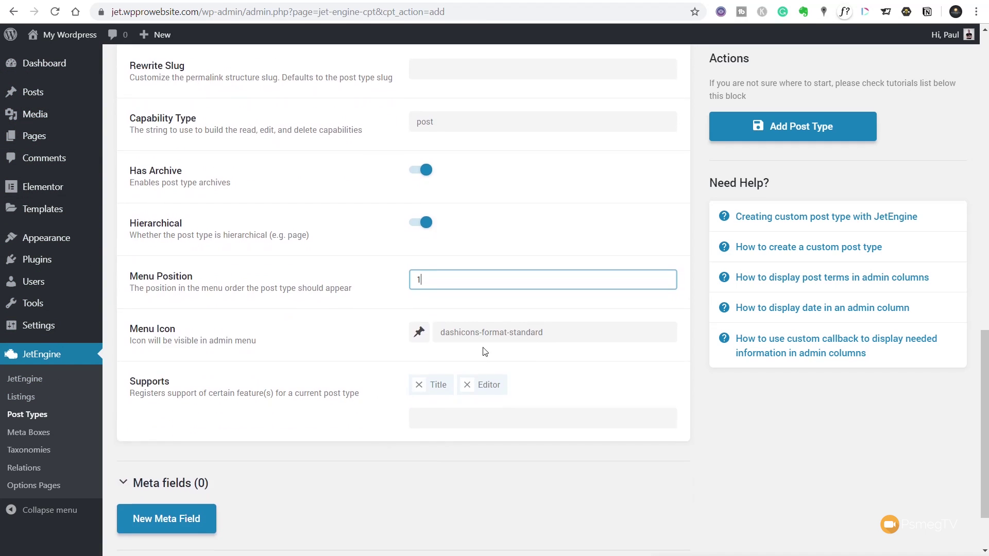
- Set the post type's menu icon to dashicons-admin-multisite and add support for Thumbnail (Featured Image)
left_click(481, 333)
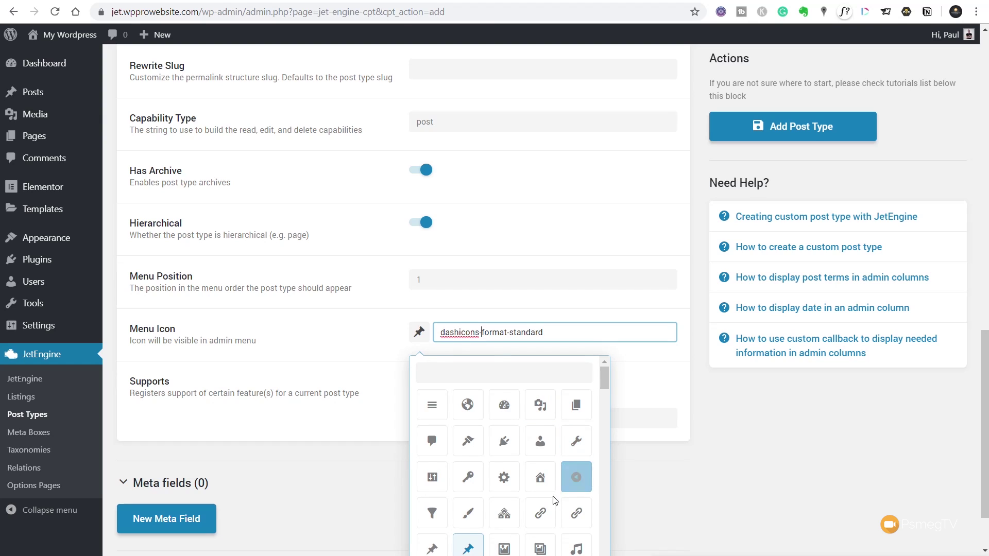
left_click(505, 515)
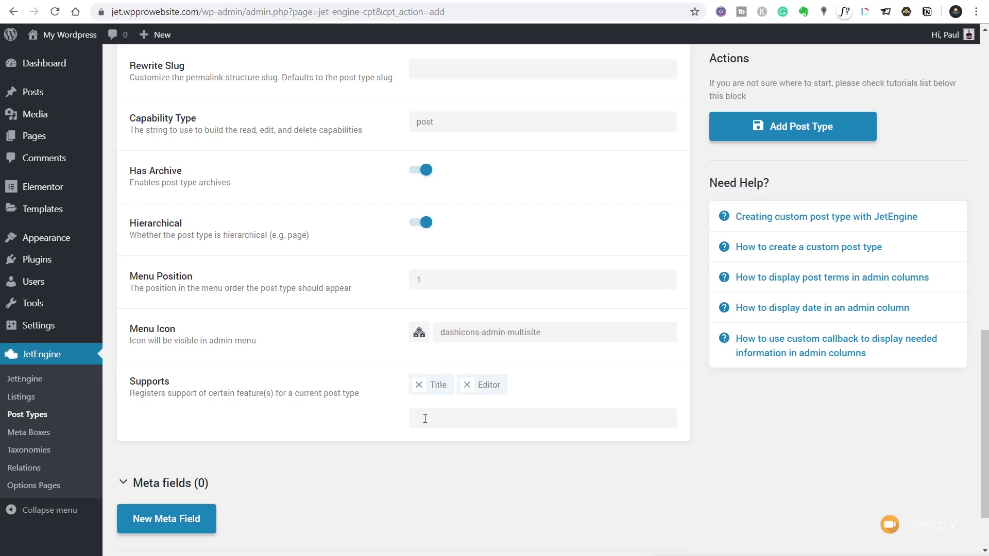
left_click(425, 419)
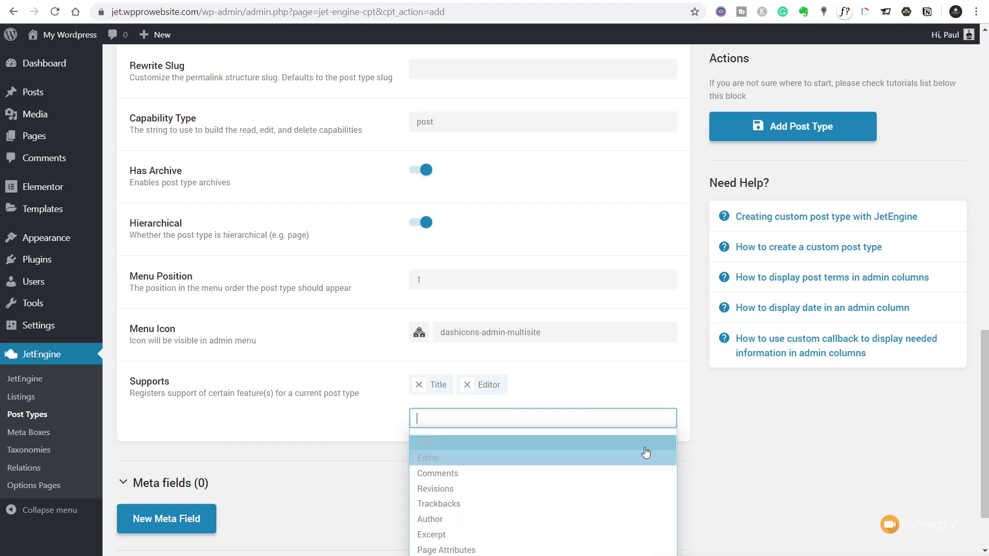
scroll(706, 442, "down", 2)
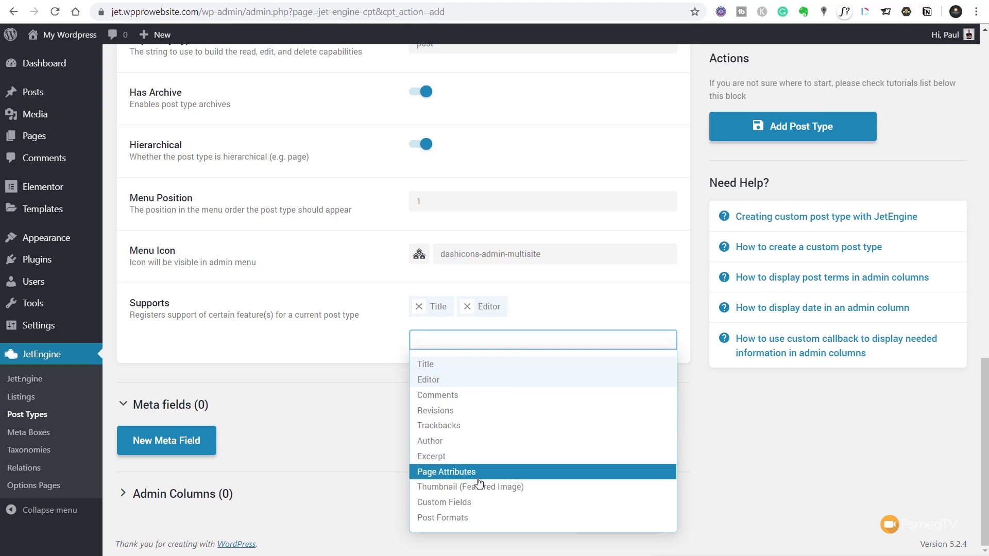
left_click(514, 488)
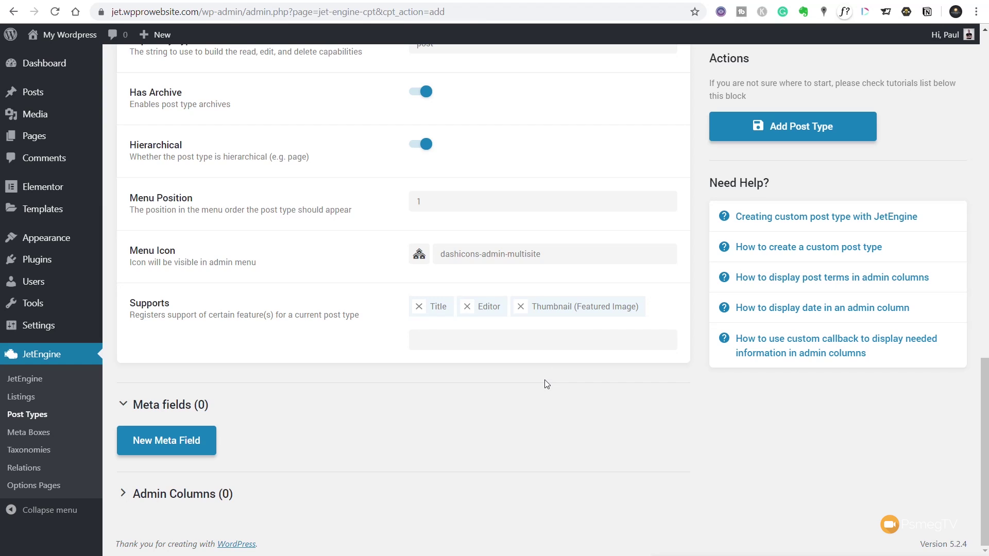
- Add a meta field labelled Property Price with the name/ID property-price to the post type
left_click(189, 407)
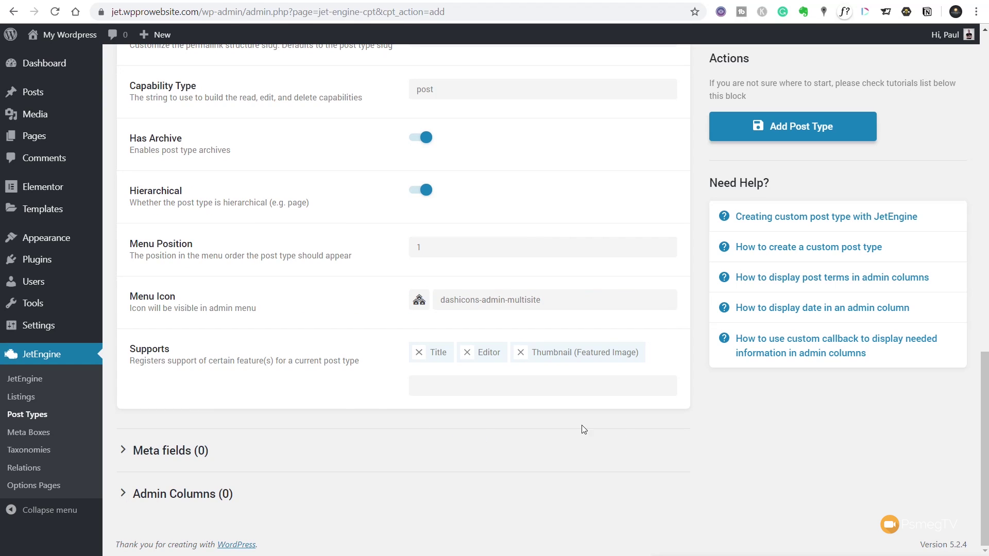
left_click(194, 445)
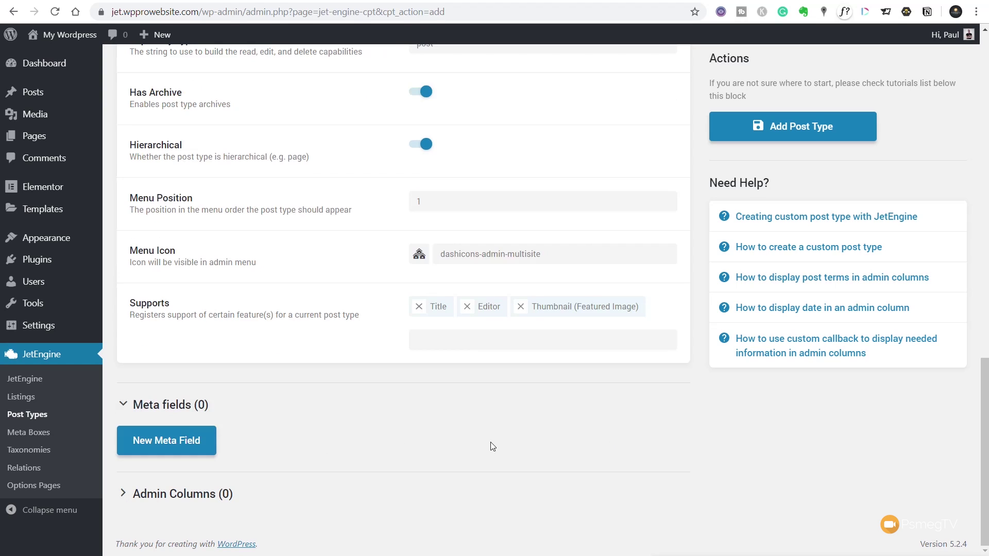
left_click(183, 441)
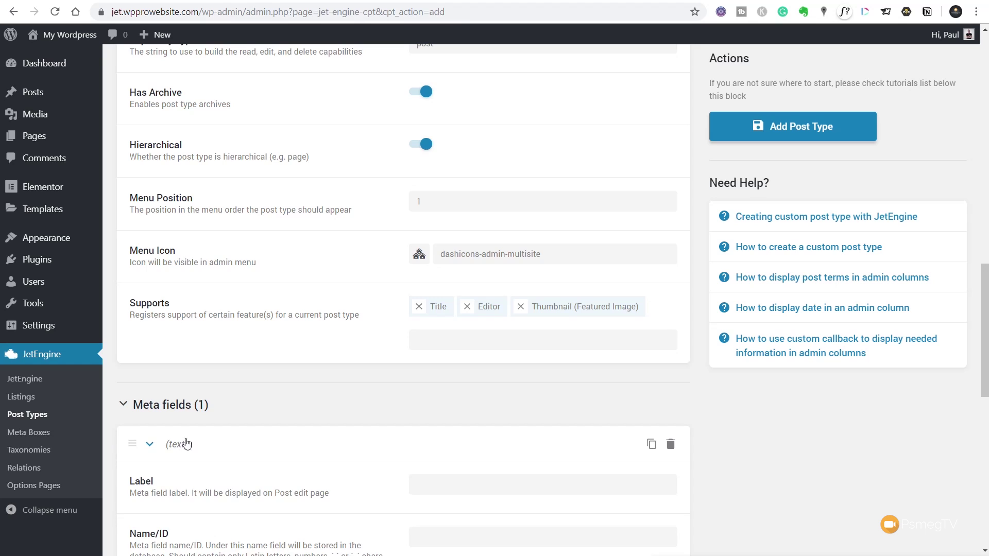
scroll(771, 458, "down", 5)
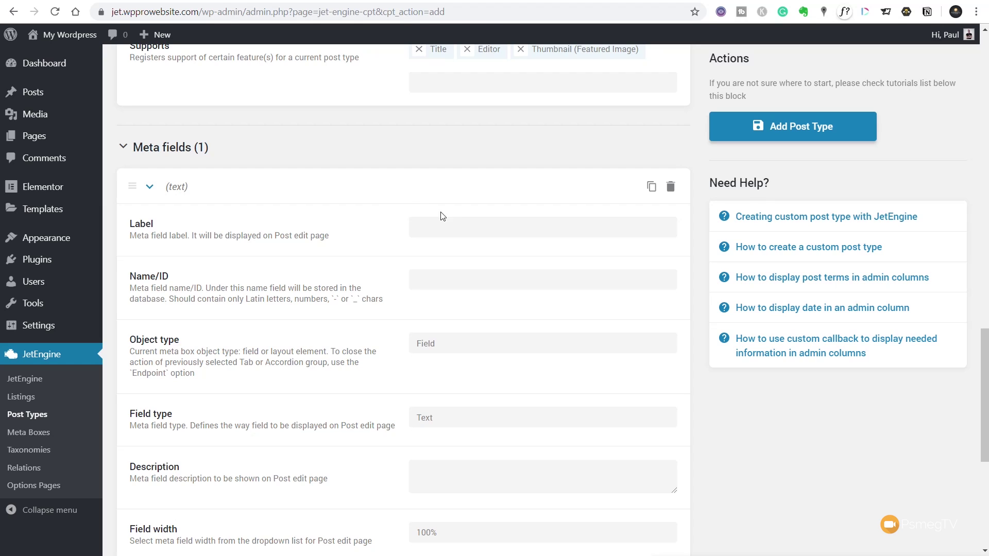
left_click(450, 229)
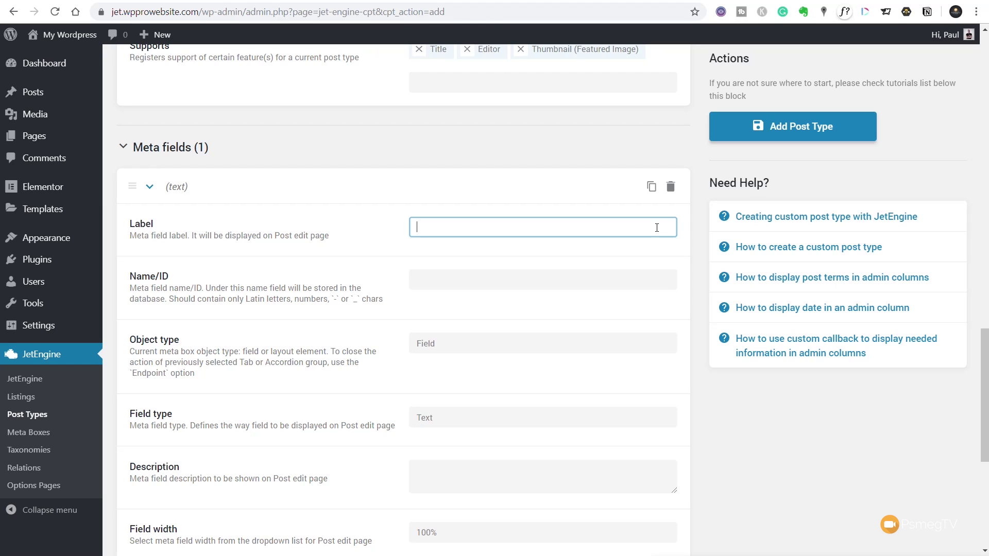
type("Property Price")
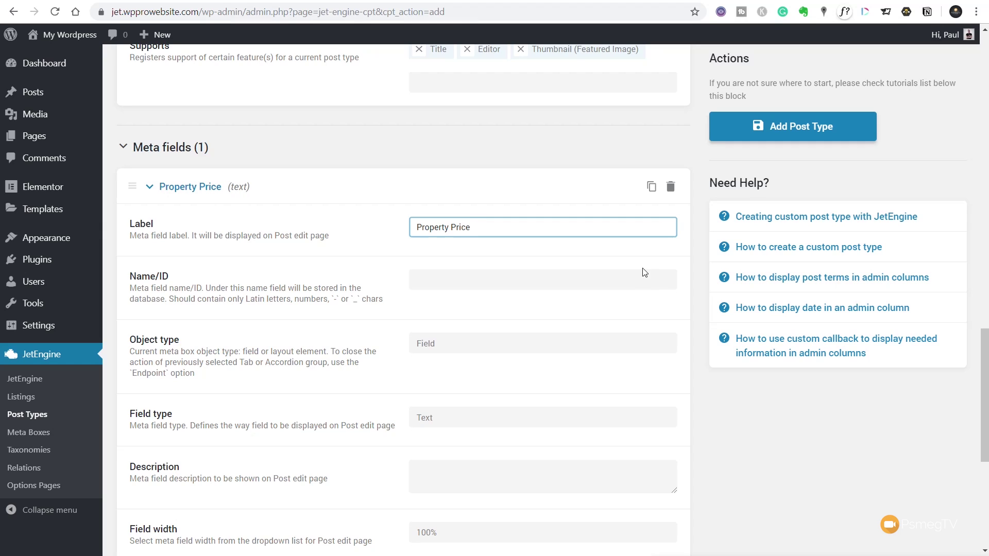
left_click(473, 281)
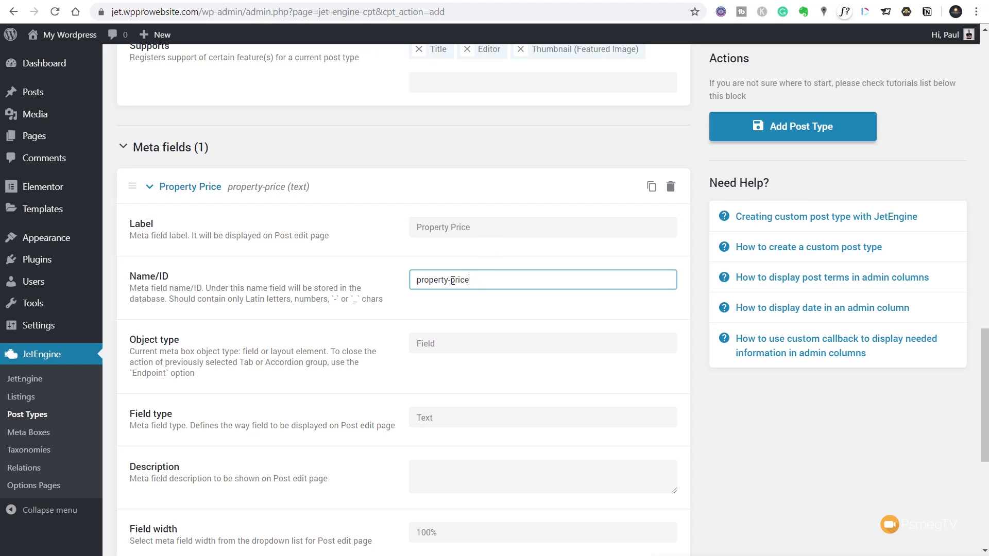
double_click(450, 281)
left_click(458, 364)
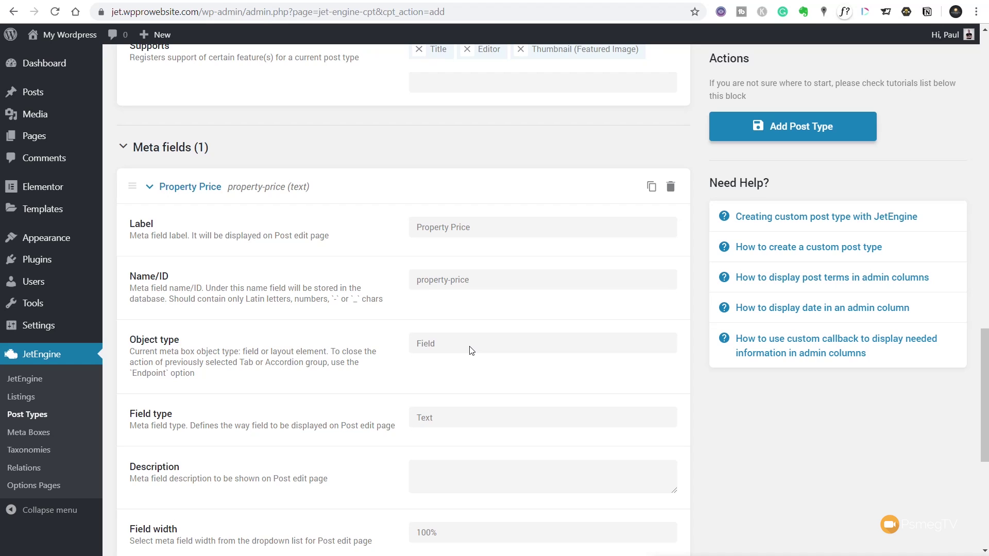
- Choose Field as the object type and Text as the field type for the Property Price meta field
left_click(470, 351)
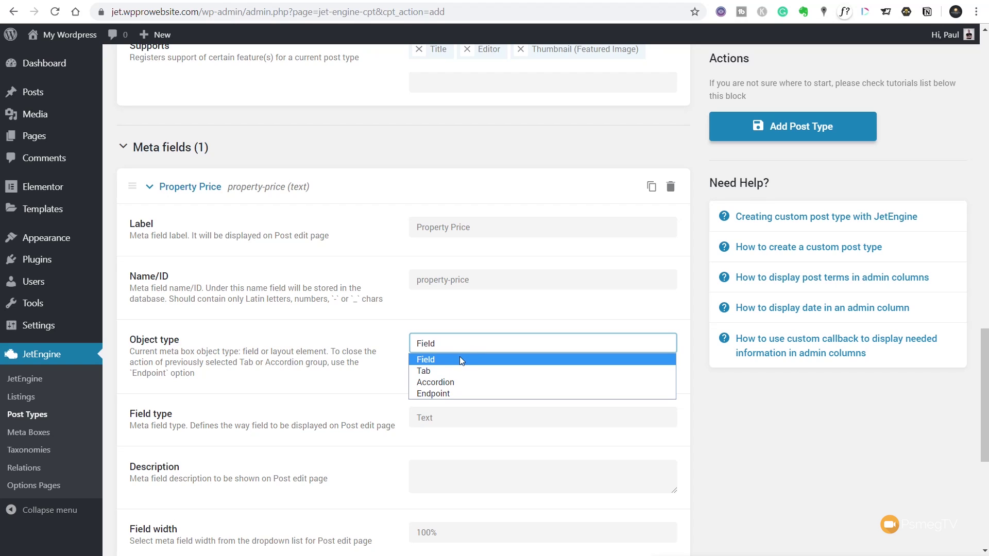
left_click(461, 361)
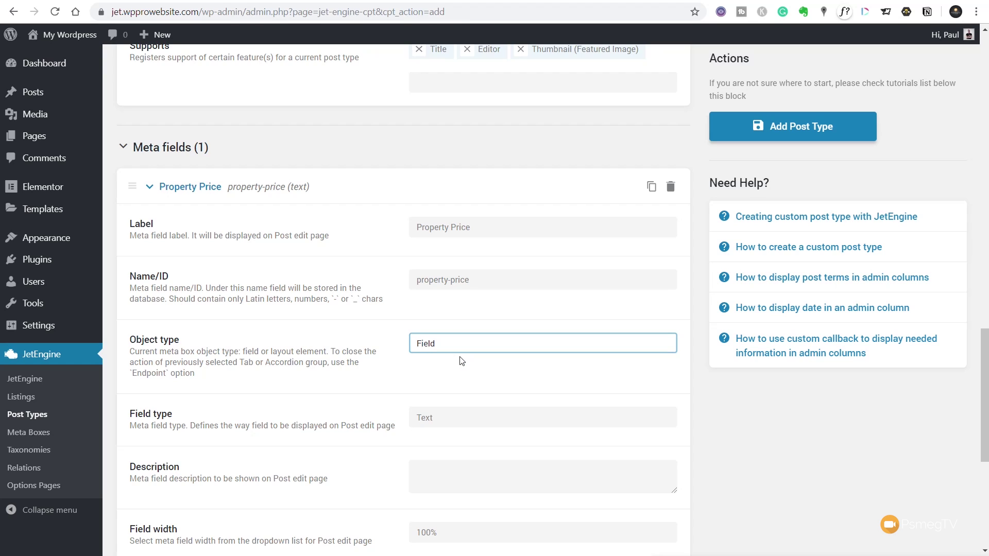
scroll(320, 417, "down", 3)
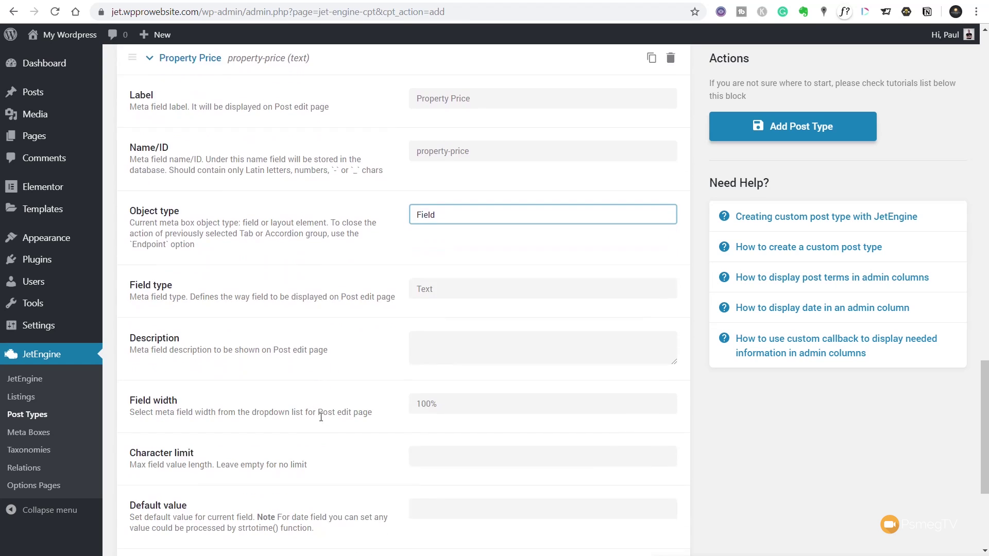
scroll(321, 412, "down", 1)
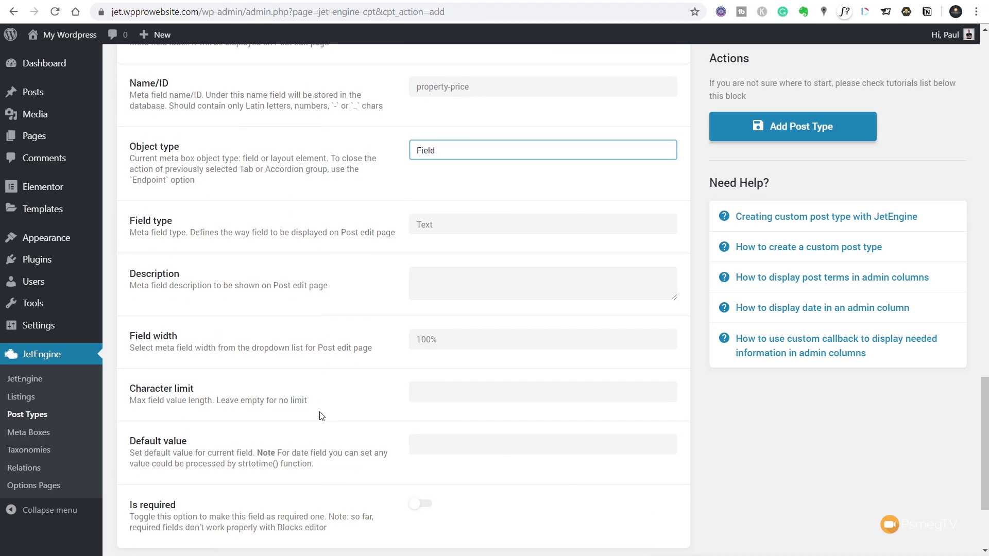
left_click(508, 226)
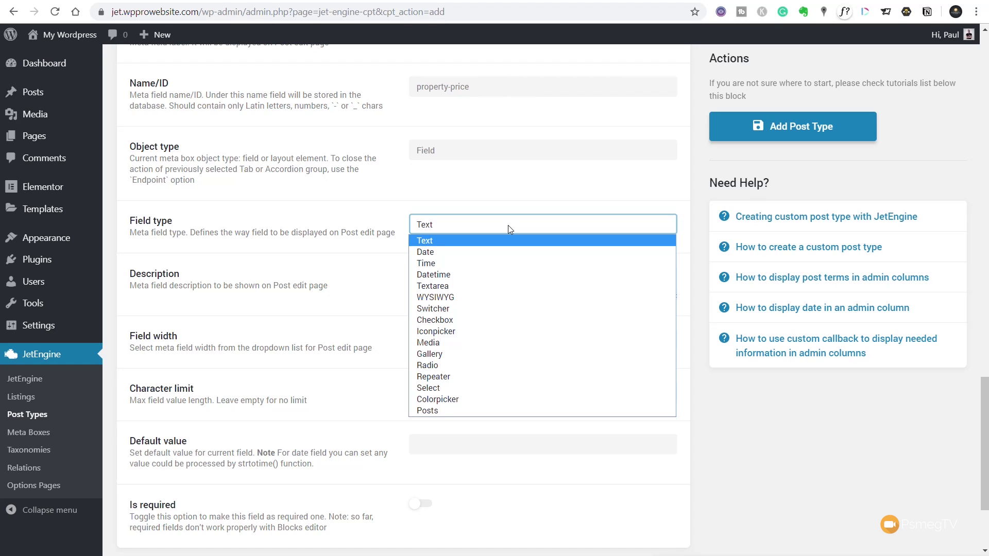
left_click(469, 242)
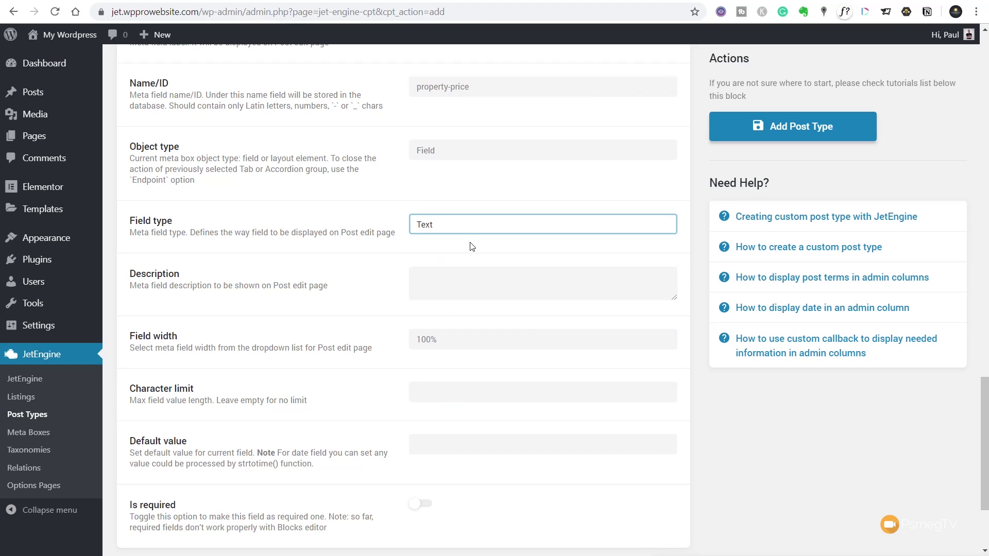
- Make the Property Price meta field required, leaving its description empty, and collapse its settings
left_click(452, 284)
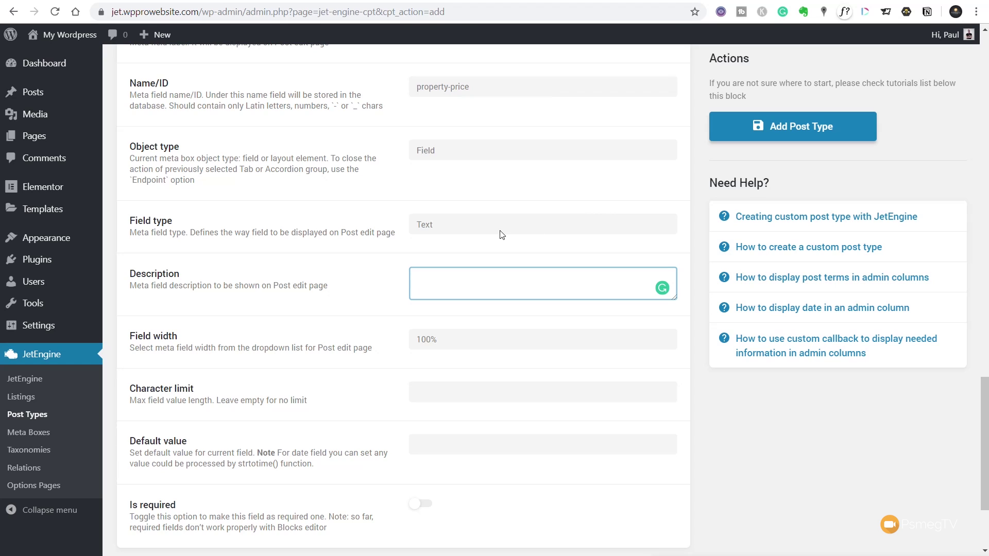
scroll(502, 235, "up", 2)
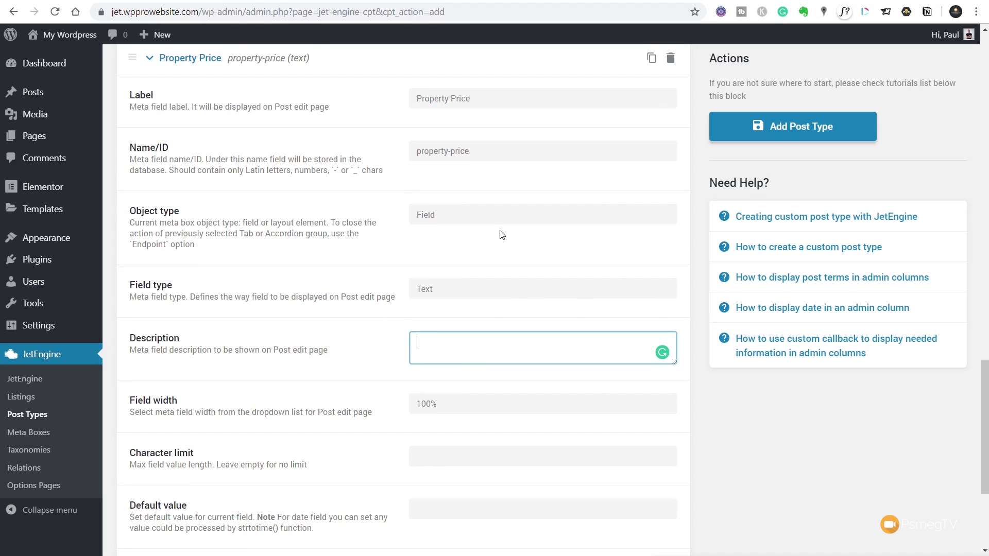
scroll(502, 235, "down", 2)
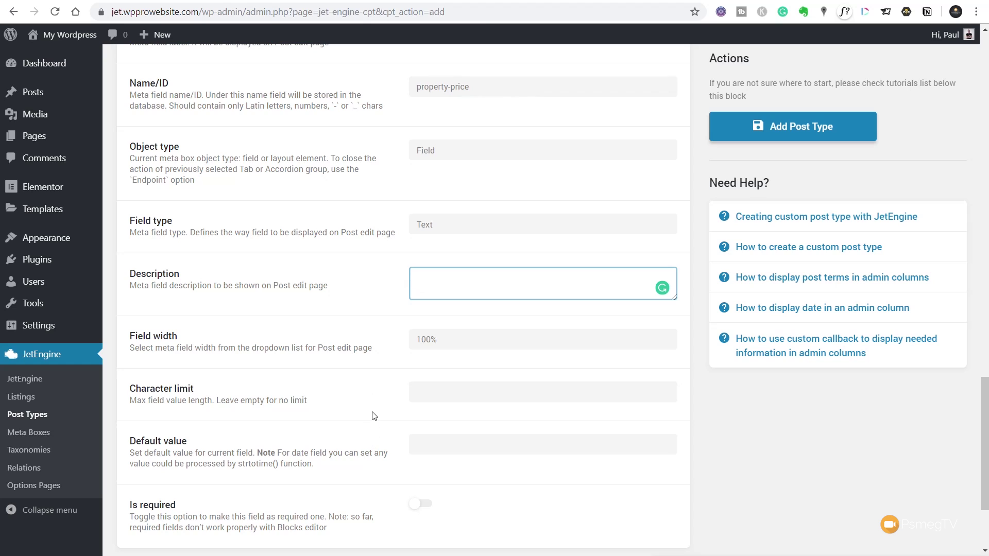
left_click(424, 505)
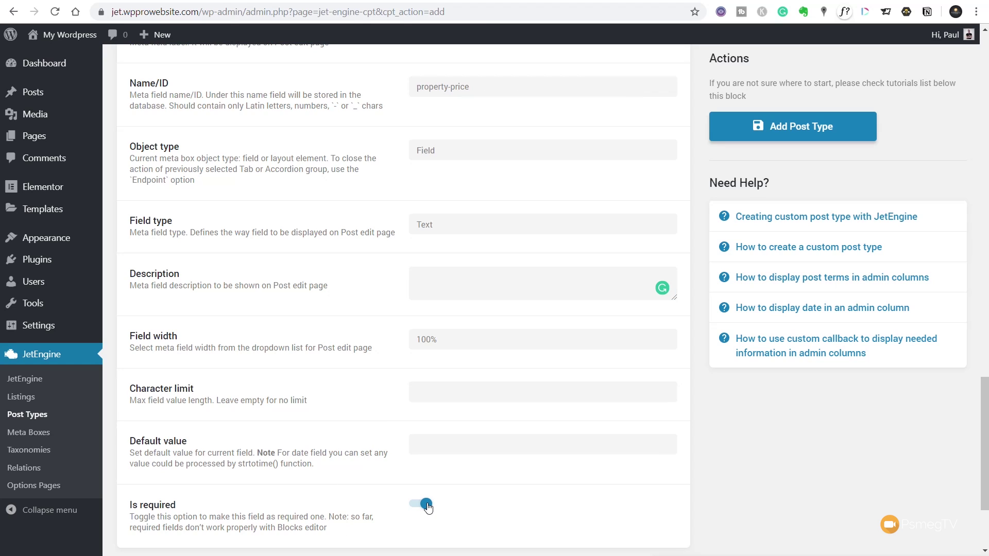
scroll(427, 507, "up", 5)
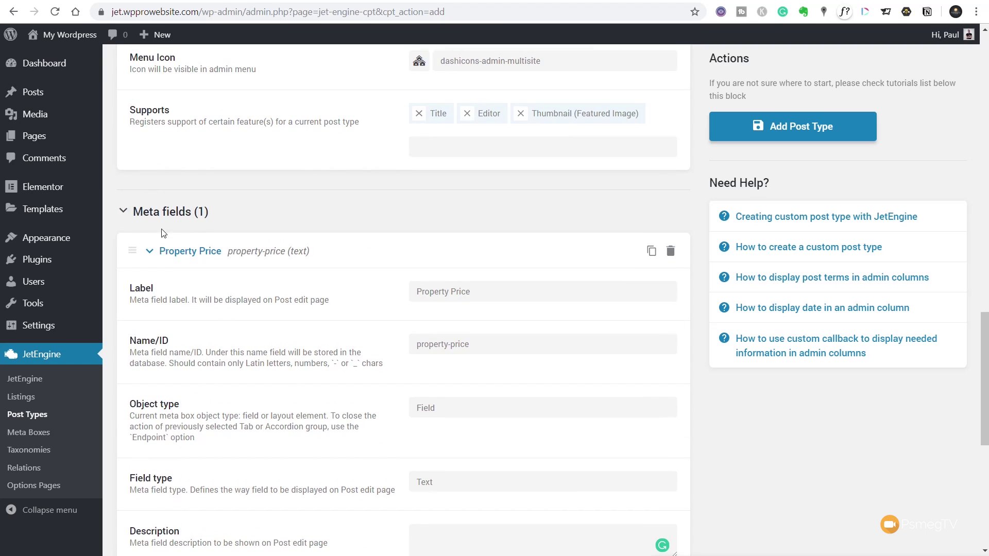
left_click(158, 215)
left_click(192, 454)
left_click(180, 260)
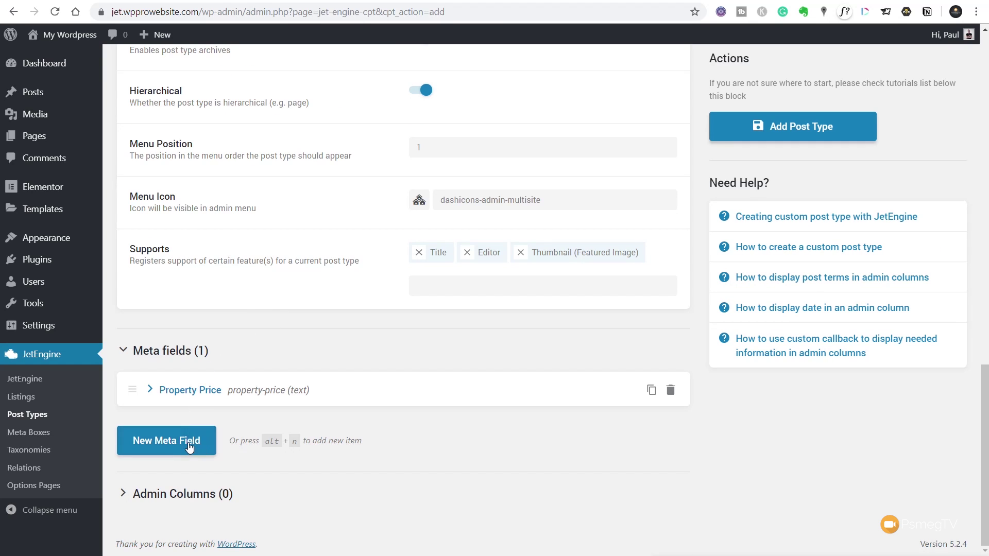
- Add a required text meta field labelled Location with the name/ID location
left_click(162, 444)
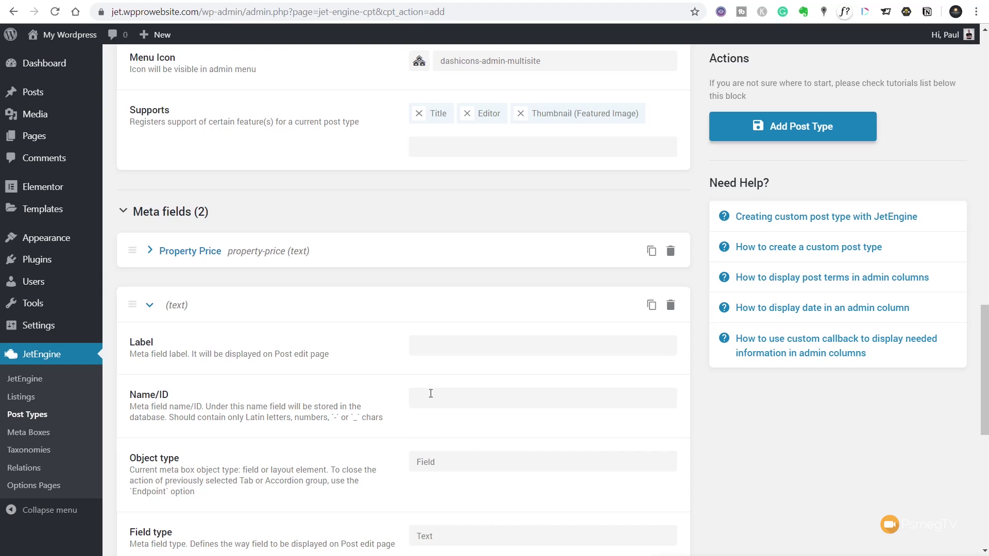
left_click(432, 348)
type("Location")
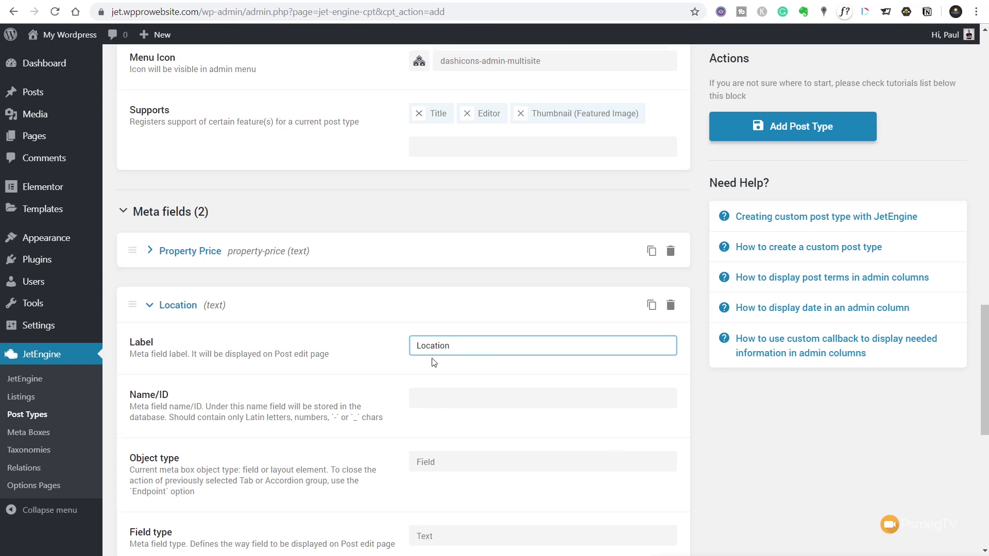
scroll(433, 363, "down", 3)
left_click(444, 265)
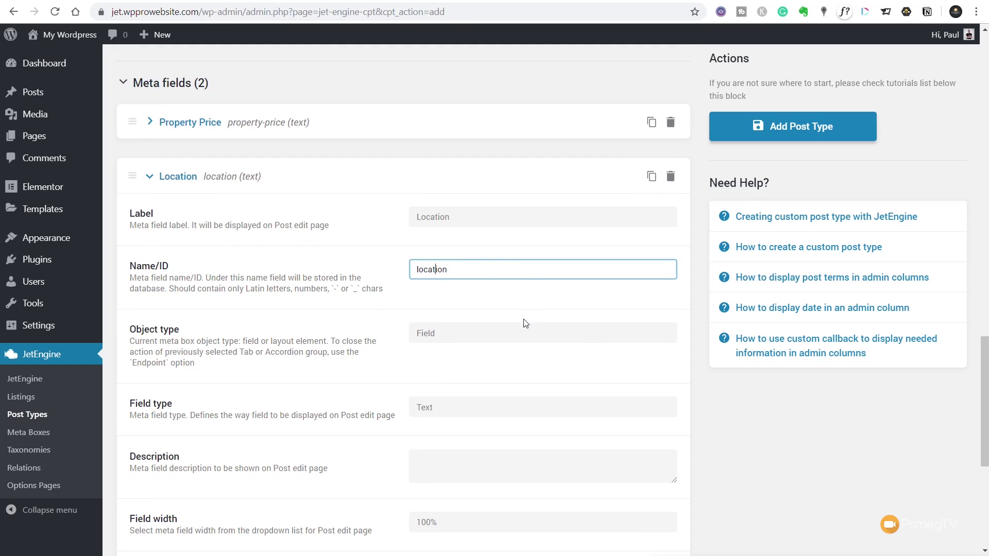
scroll(457, 342, "down", 3)
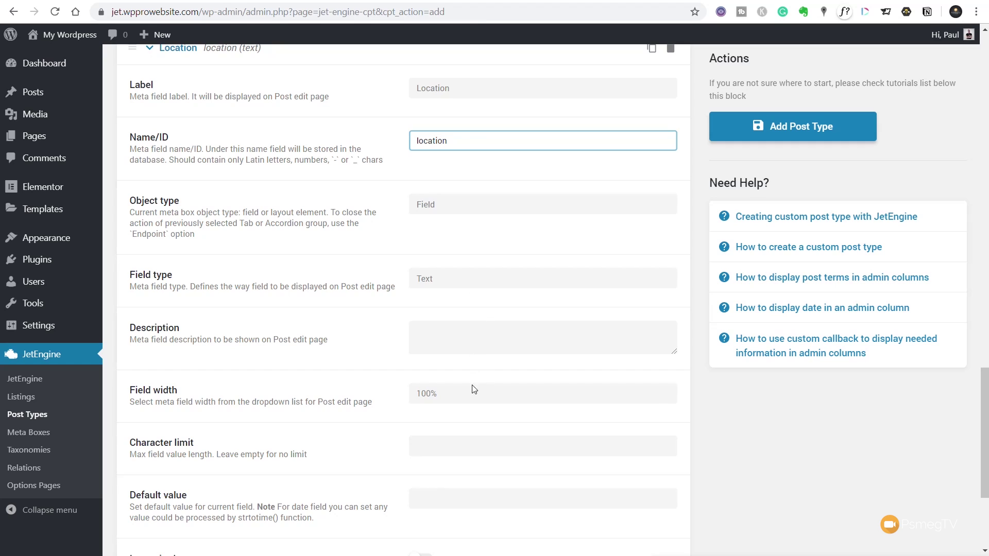
scroll(471, 435, "down", 3)
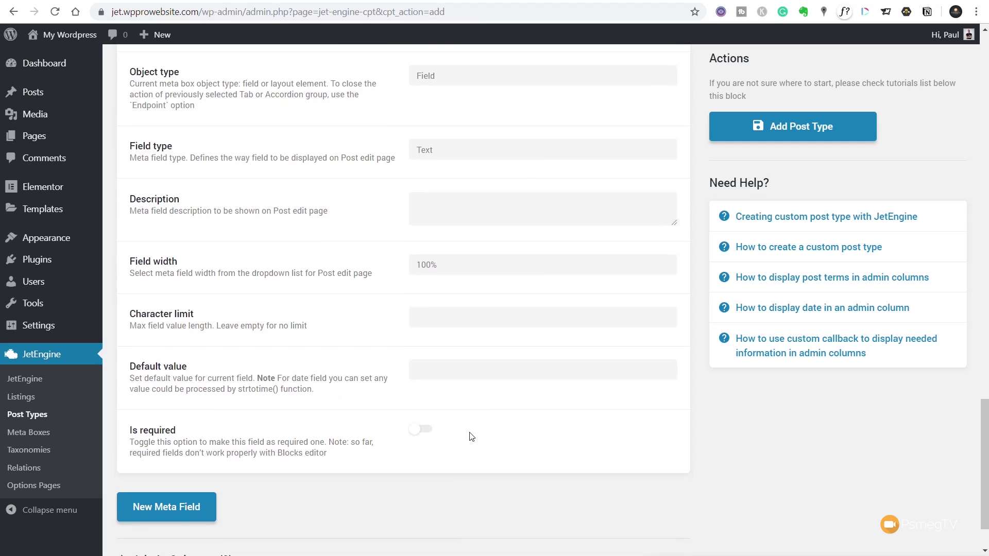
left_click(428, 436)
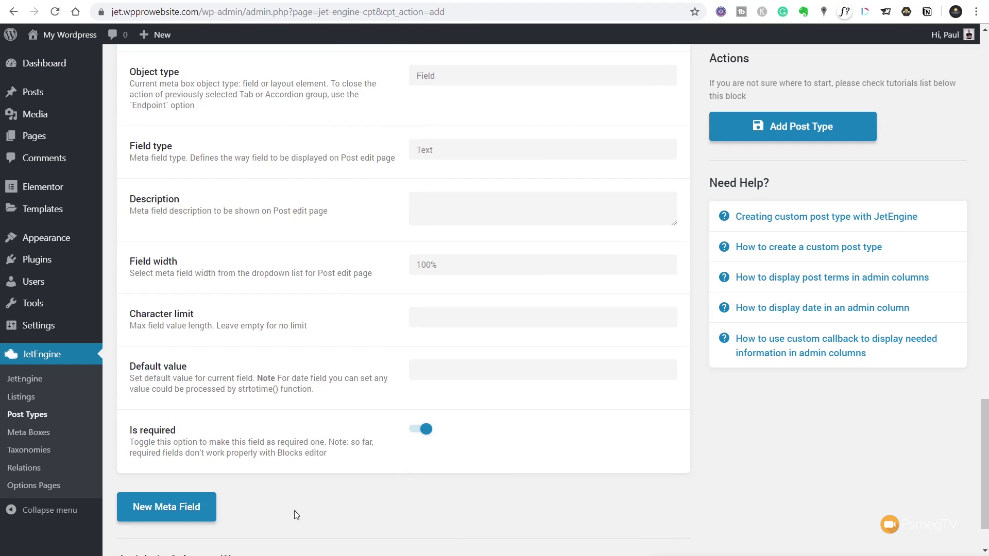
- Add a meta field labelled Gallery with the name/ID gallery and set its field type to Gallery
left_click(147, 517)
scroll(399, 423, "down", 2)
scroll(398, 422, "down", 4)
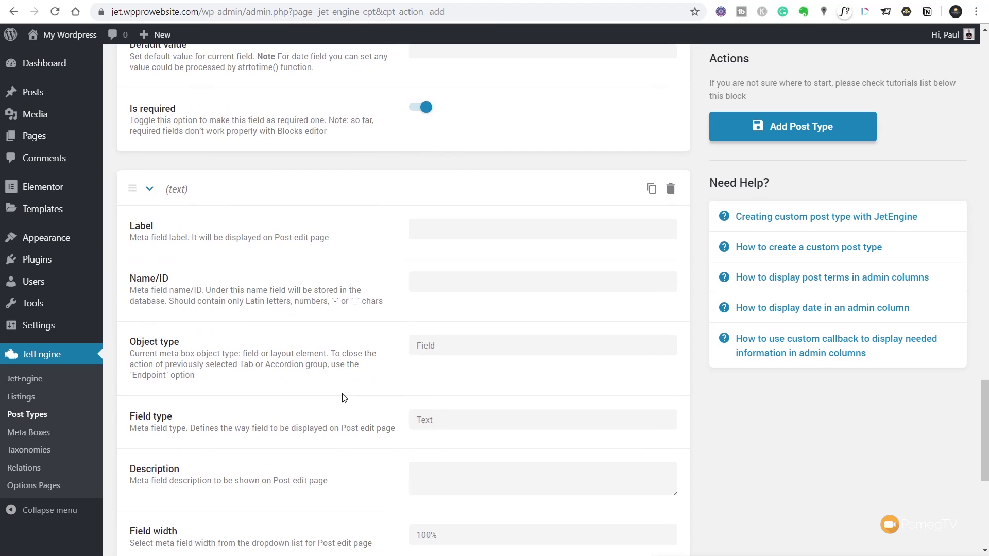
left_click(441, 233)
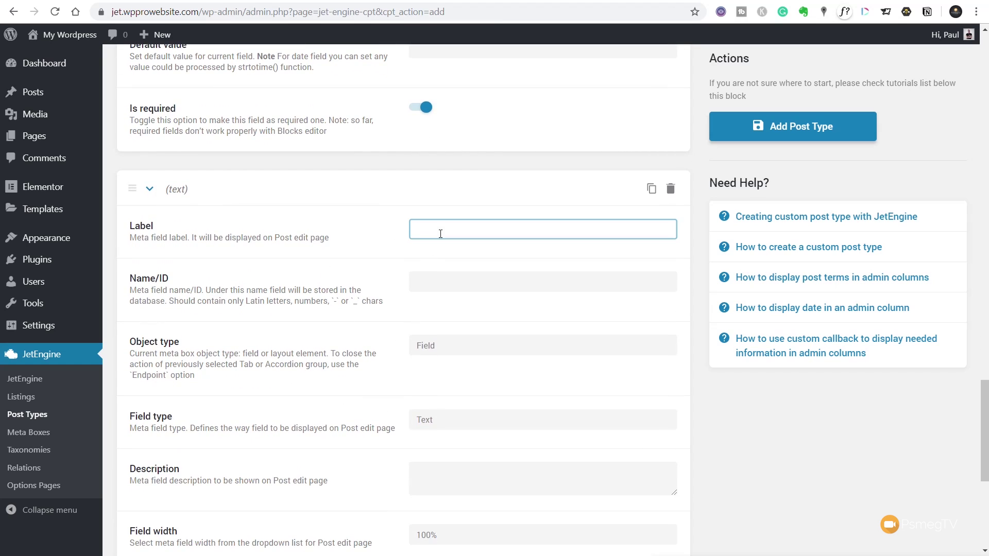
type("Gallery")
left_click(451, 277)
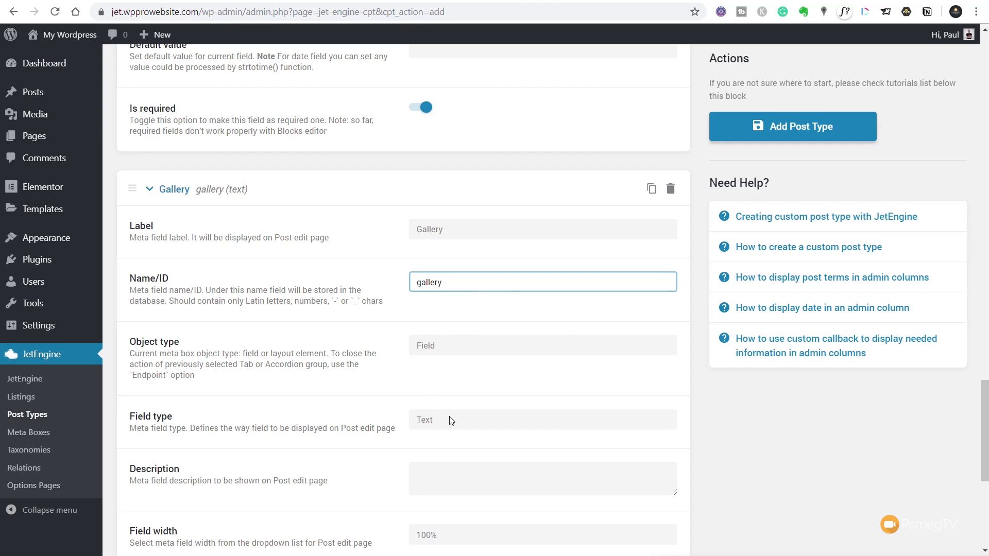
scroll(561, 405, "down", 2)
left_click(453, 290)
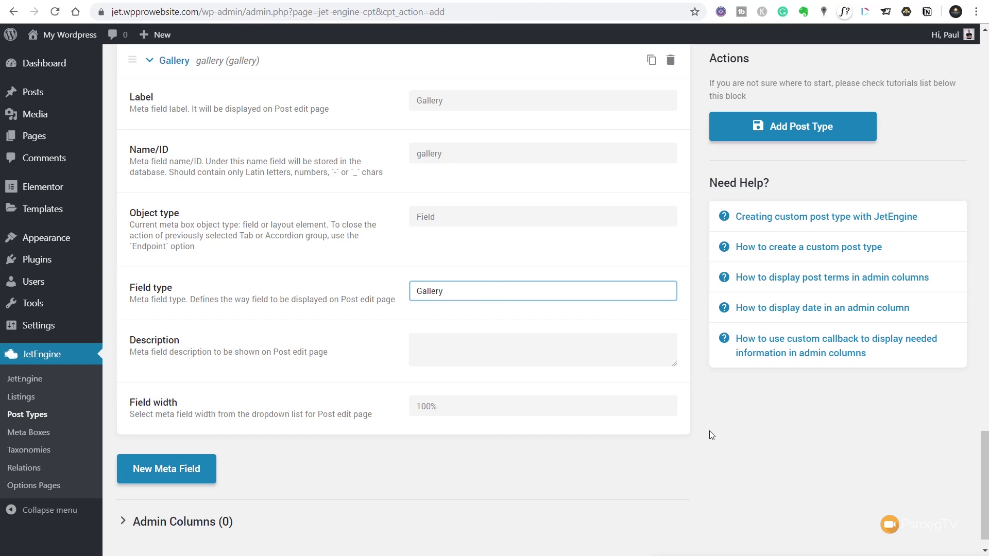
- Save the new Properties post type and open its list of entries in the admin area
scroll(710, 431, "up", 1)
scroll(709, 430, "down", 2)
left_click(188, 495)
scroll(638, 466, "down", 1)
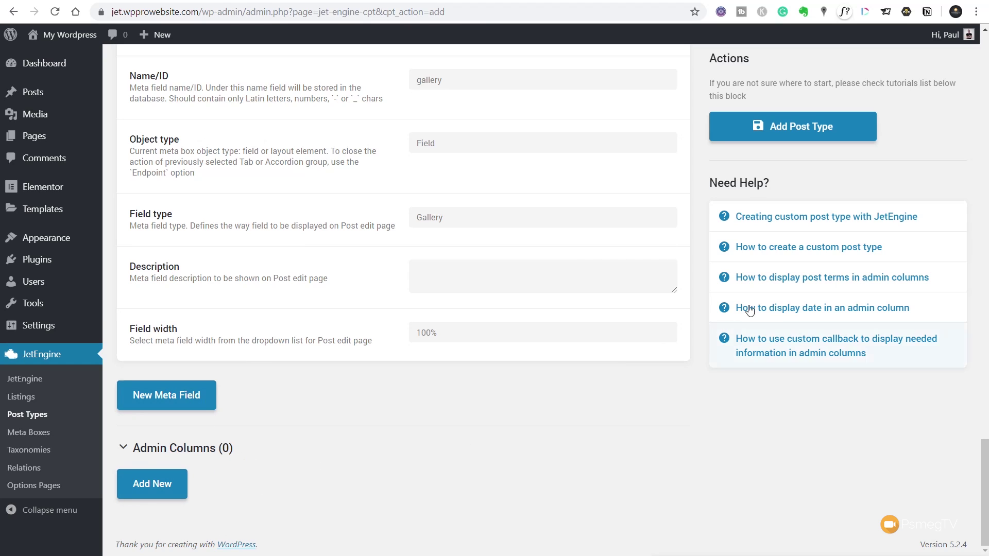
left_click(799, 130)
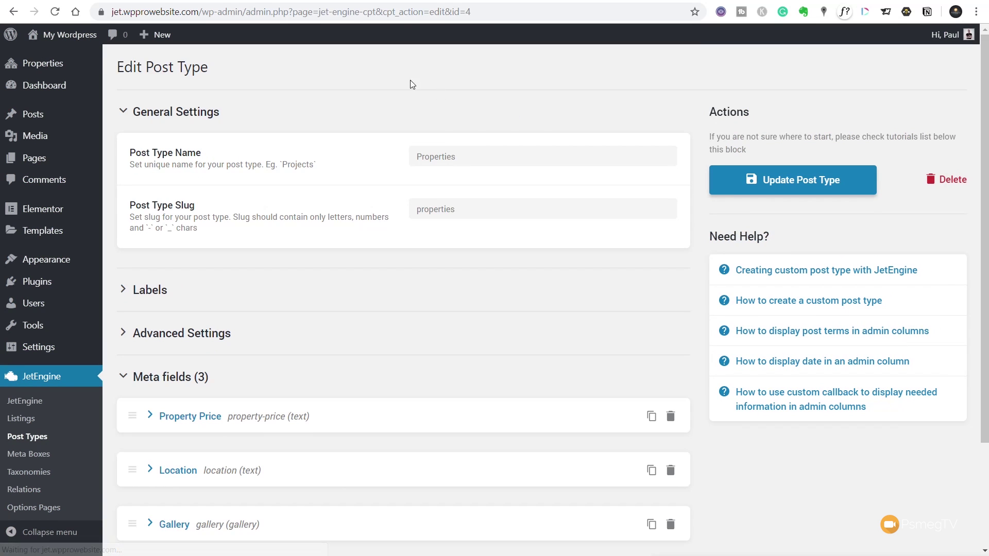
mouse_move(70, 67)
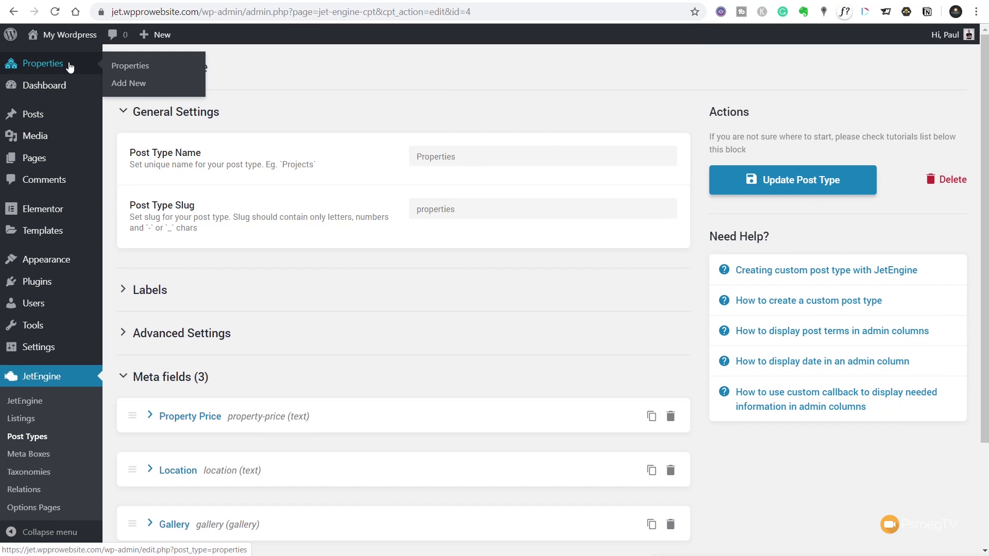
left_click(138, 72)
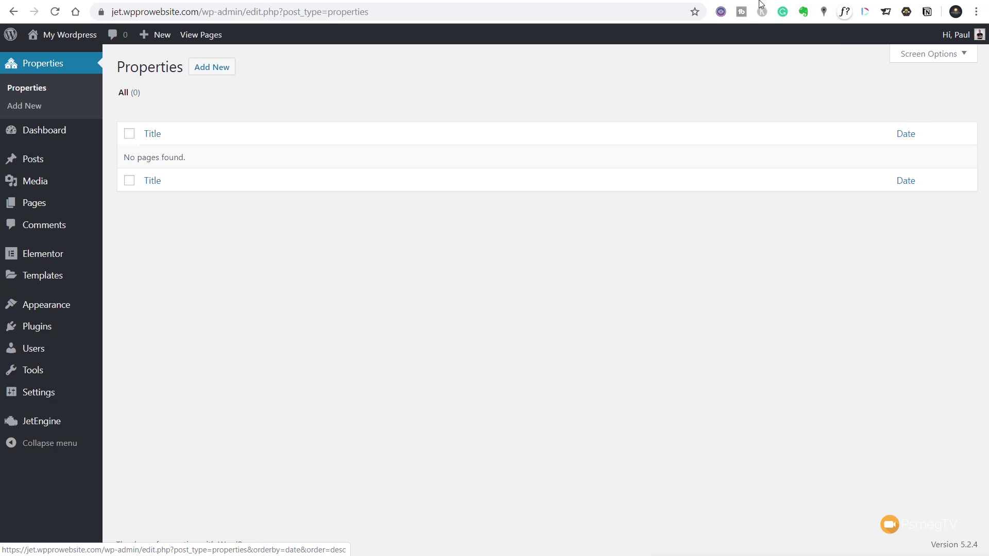
- Open the Properties post type in JetEngine for editing and expand its Admin Columns section
mouse_move(40, 431)
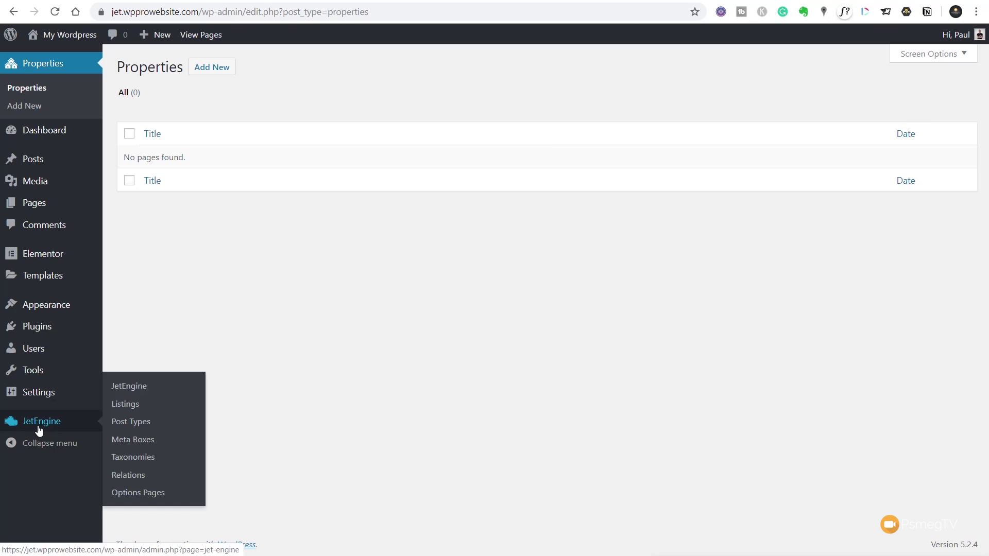
left_click(136, 426)
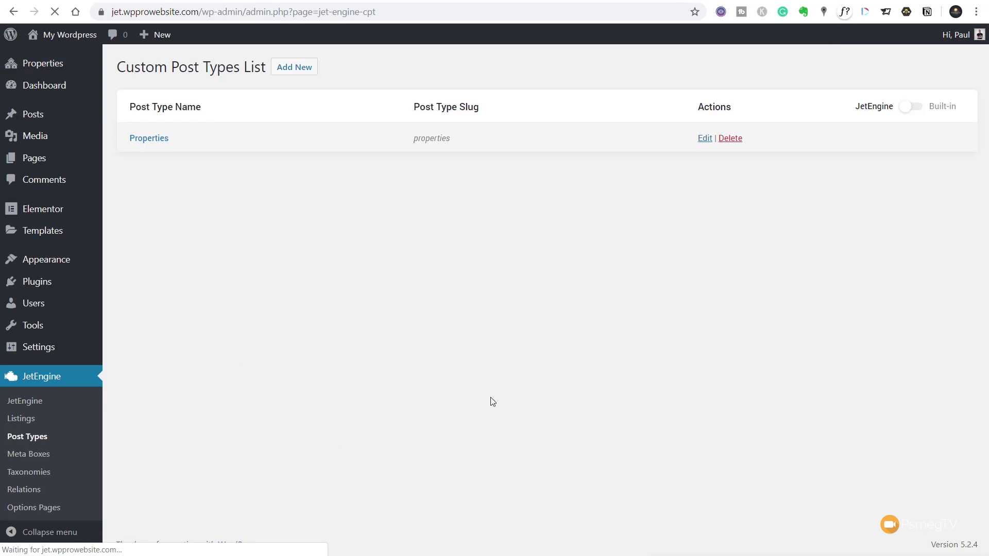
left_click(149, 138)
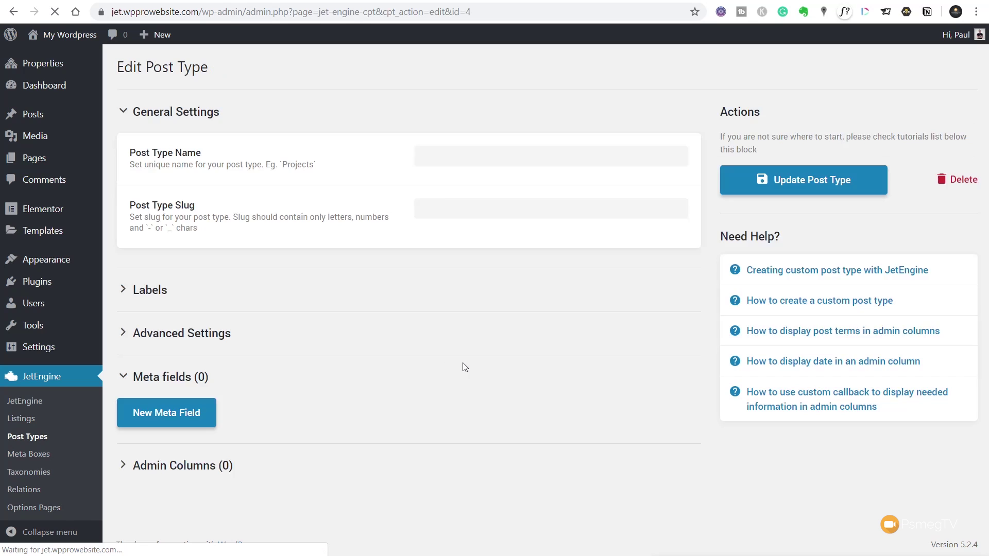
scroll(446, 378, "down", 3)
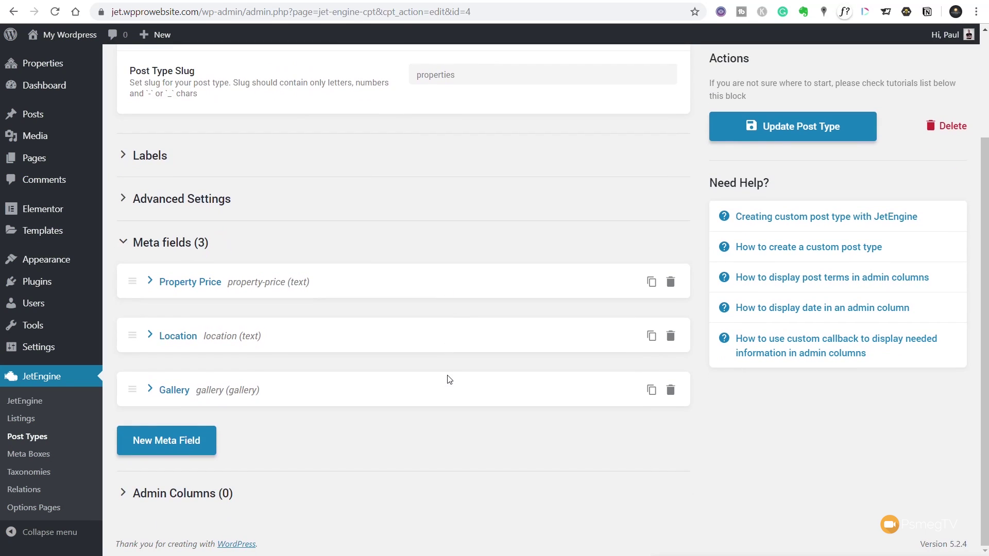
left_click(174, 495)
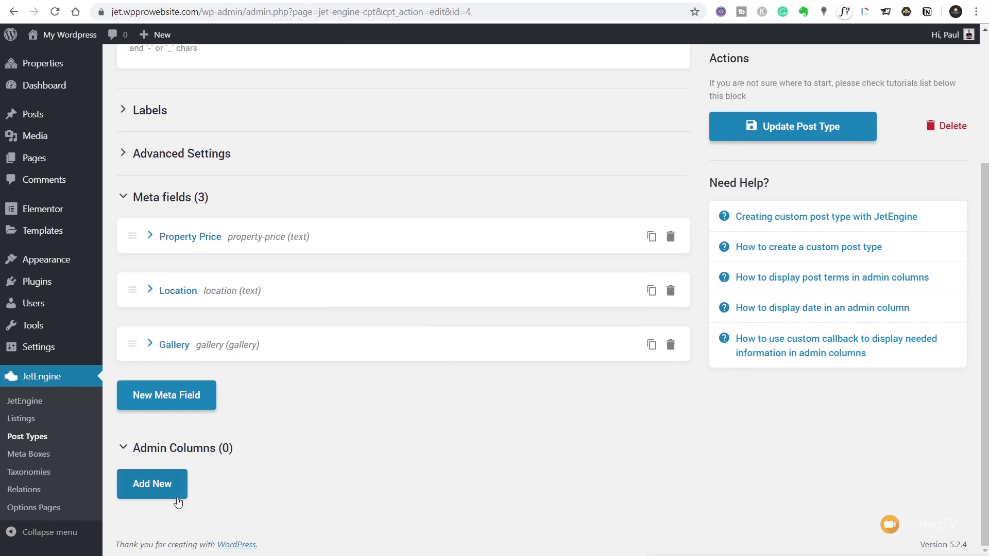
- Add an admin column titled Featured Image to the Properties post type
left_click(171, 487)
scroll(287, 472, "down", 4)
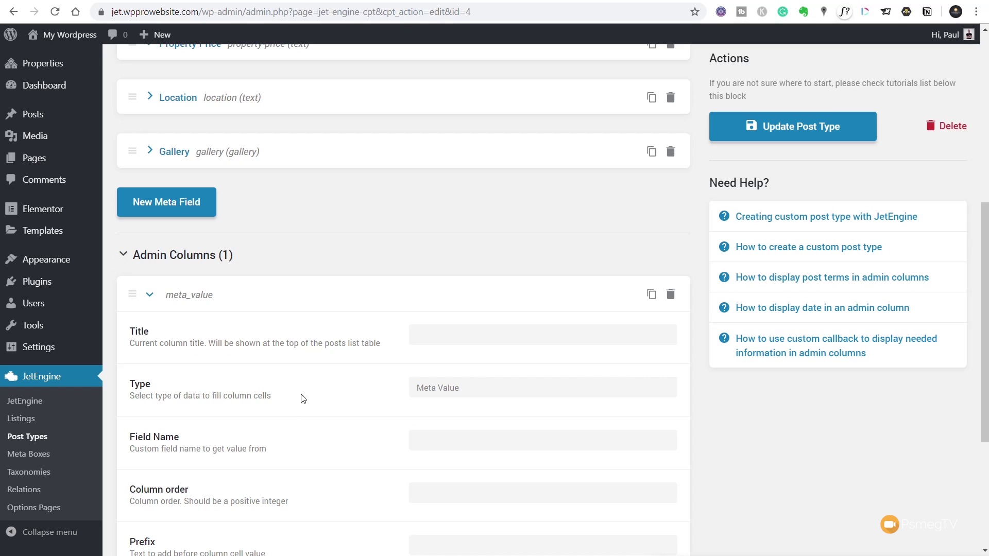
left_click(474, 334)
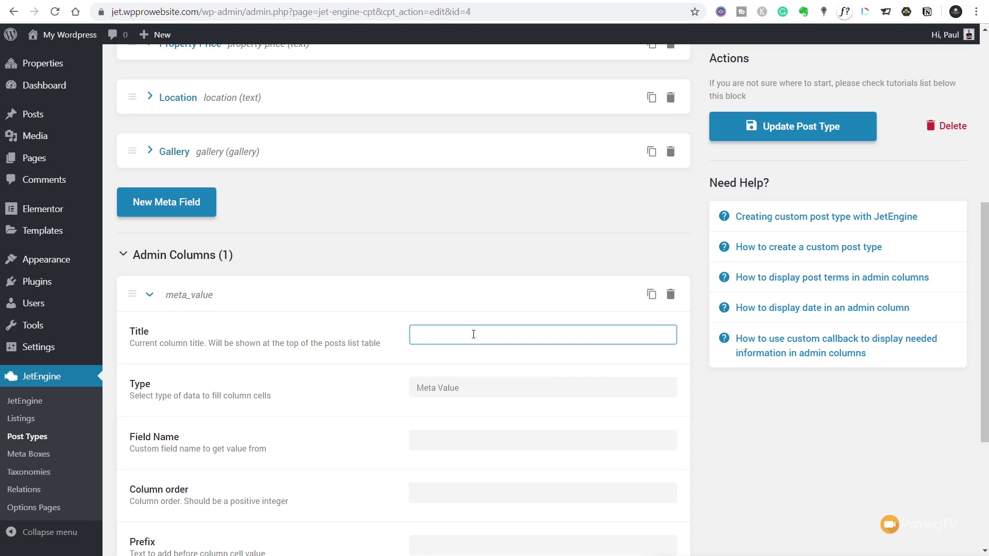
type("Featured Image")
scroll(483, 386, "down", 1)
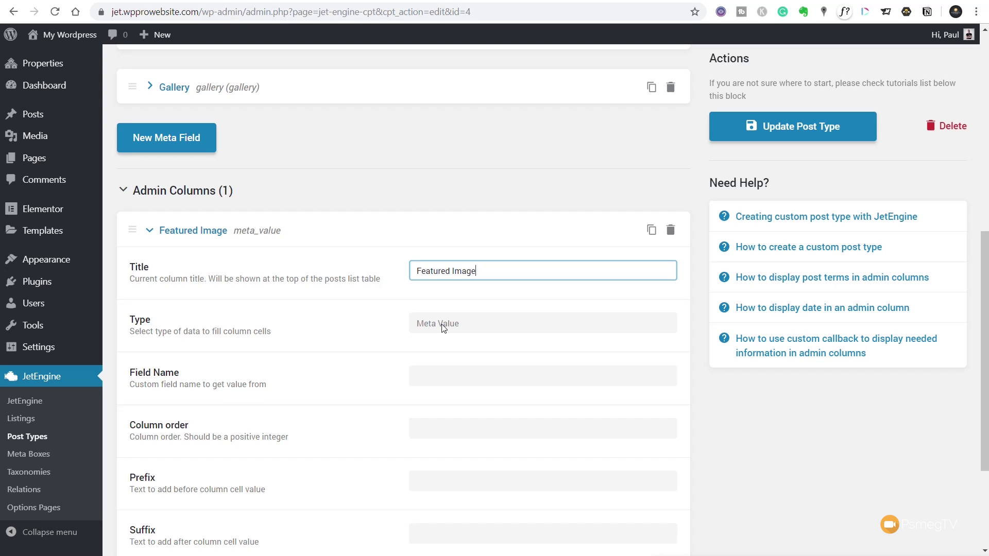
- Set the Featured Image column's type to Custom Callback using jet_engine_custom_cb_render_image with the thumbnail field and size 100
left_click(472, 325)
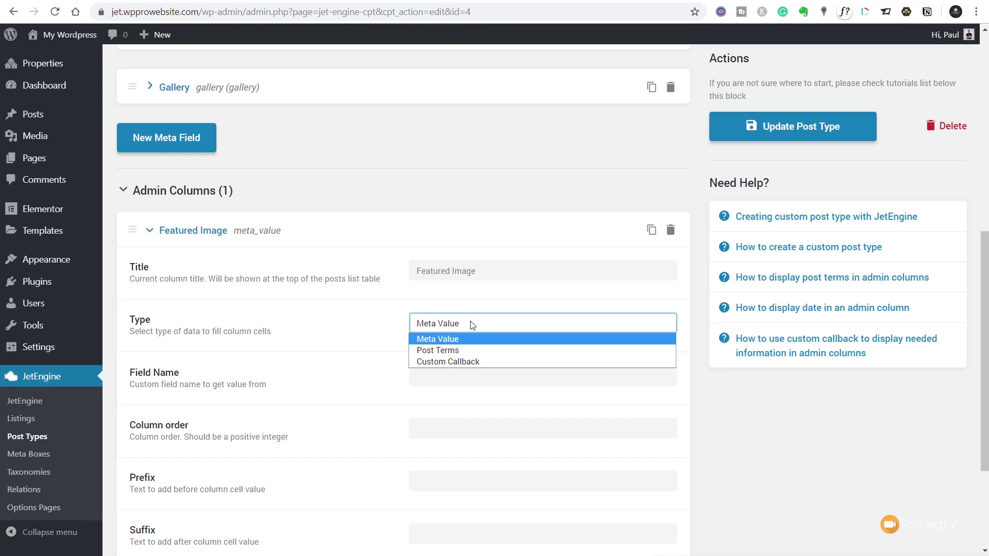
left_click(470, 363)
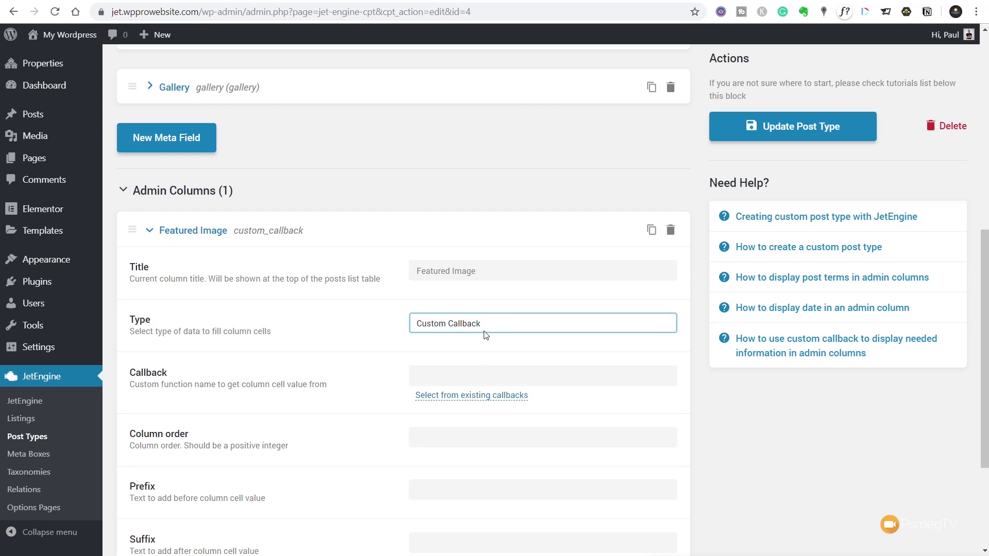
left_click(479, 398)
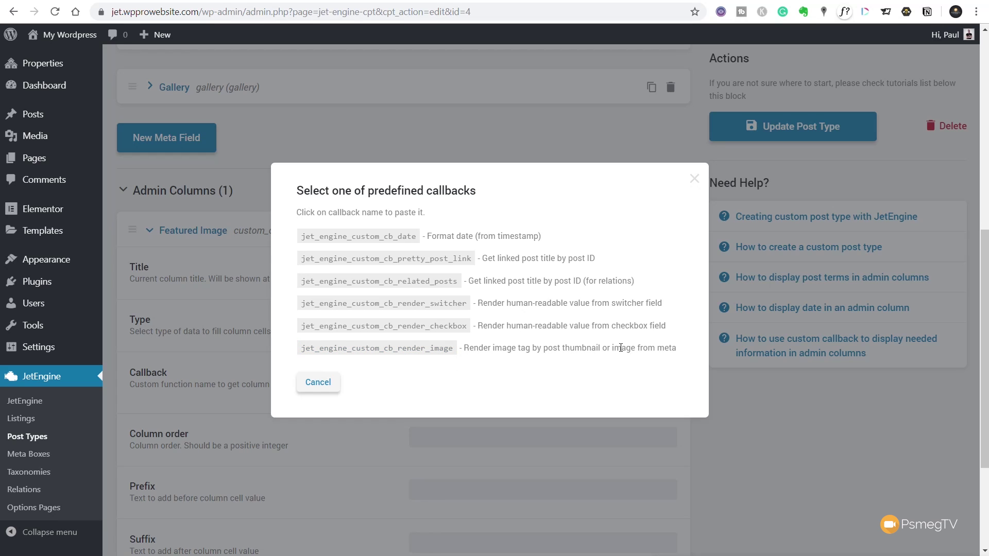
left_click(416, 357)
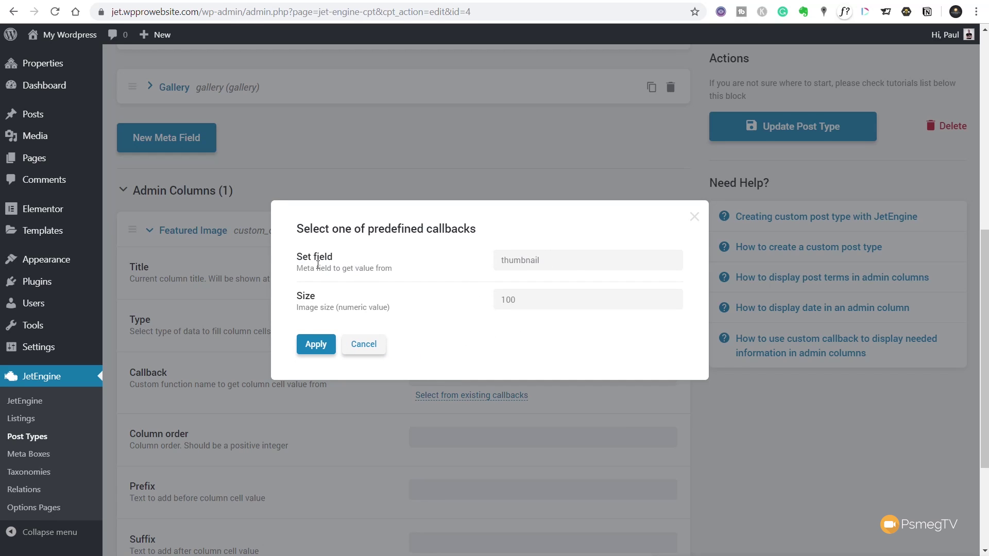
left_click(550, 261)
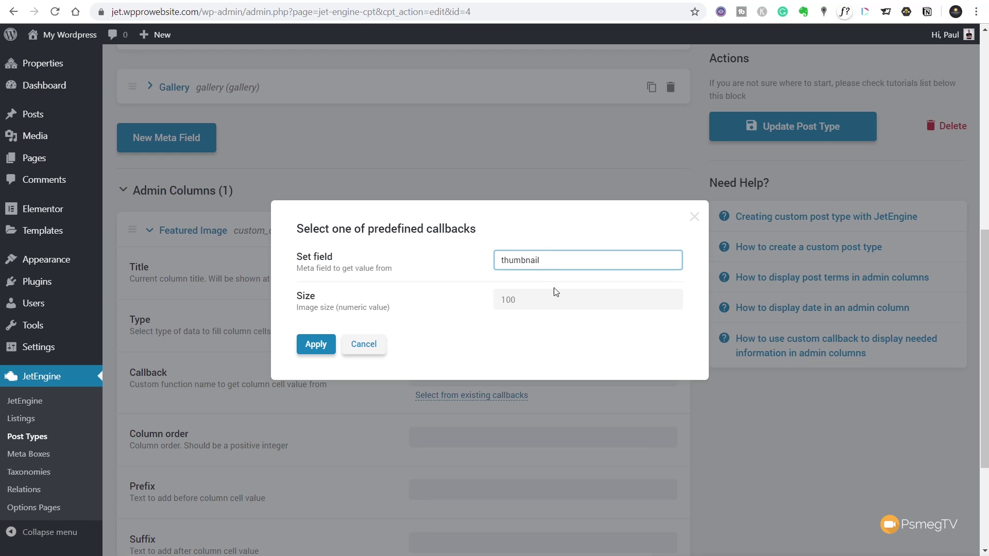
left_click(414, 306)
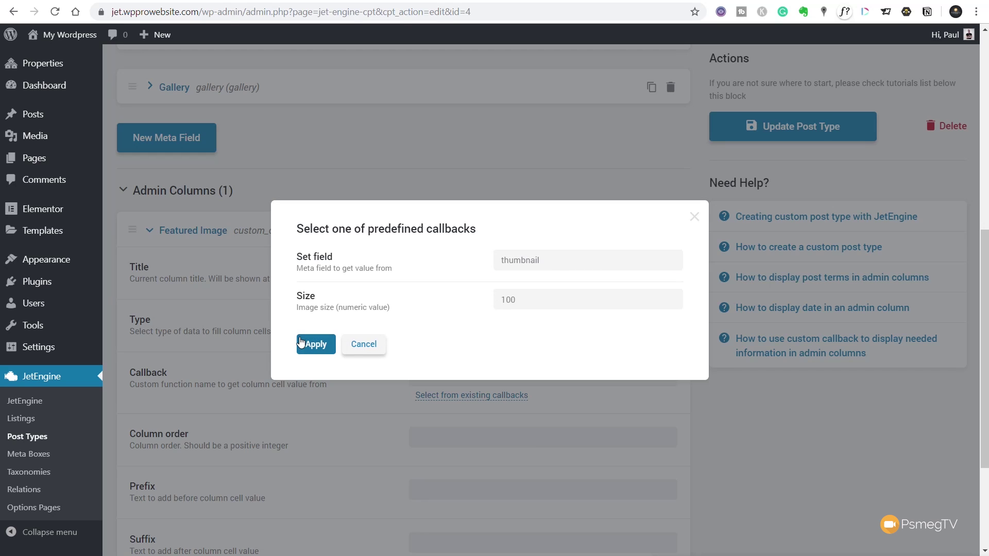
left_click(315, 344)
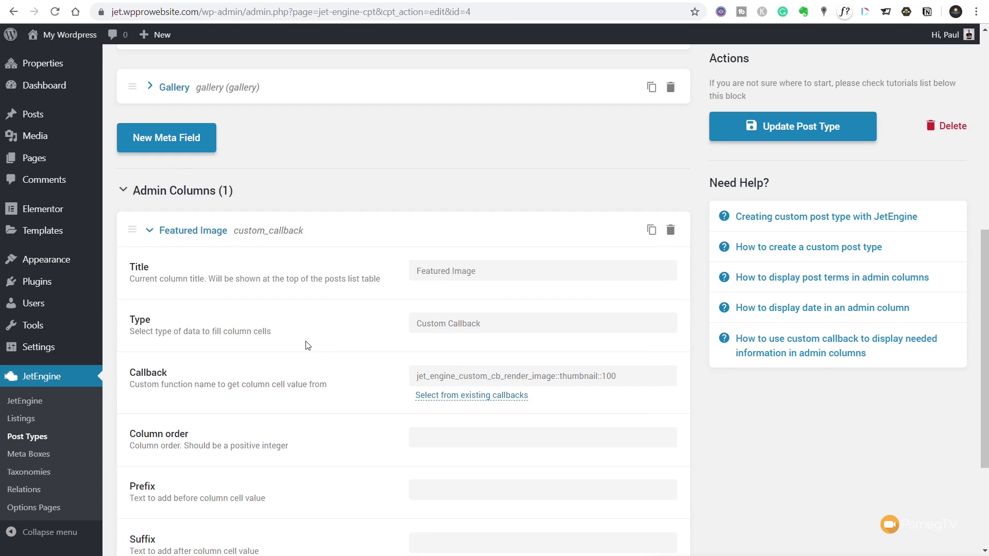
- Set the column order of the Featured Image admin column to 2
scroll(701, 468, "down", 3)
left_click(435, 311)
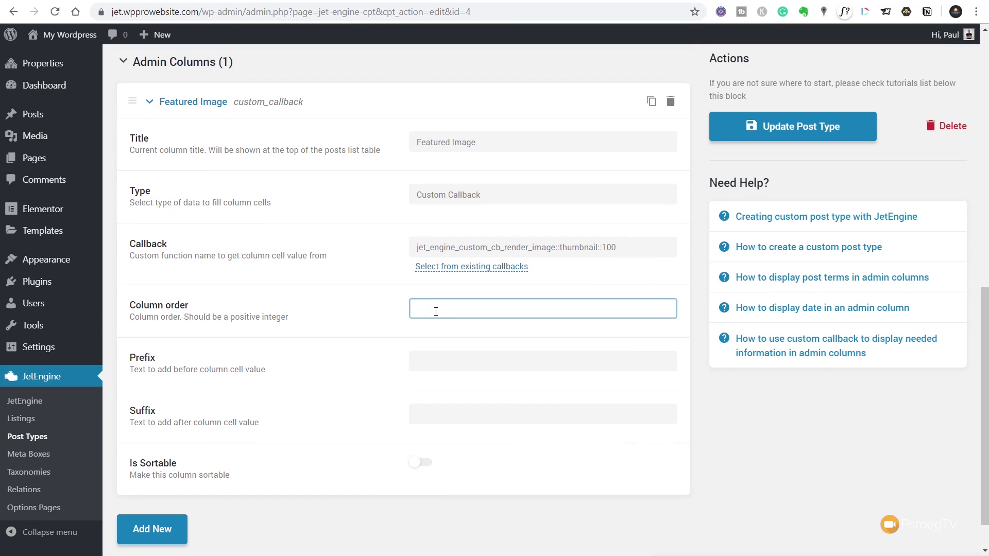
type("2")
- Add a second admin column titled Property Location, keeping Meta Value as its type
left_click(135, 531)
scroll(669, 519, "down", 5)
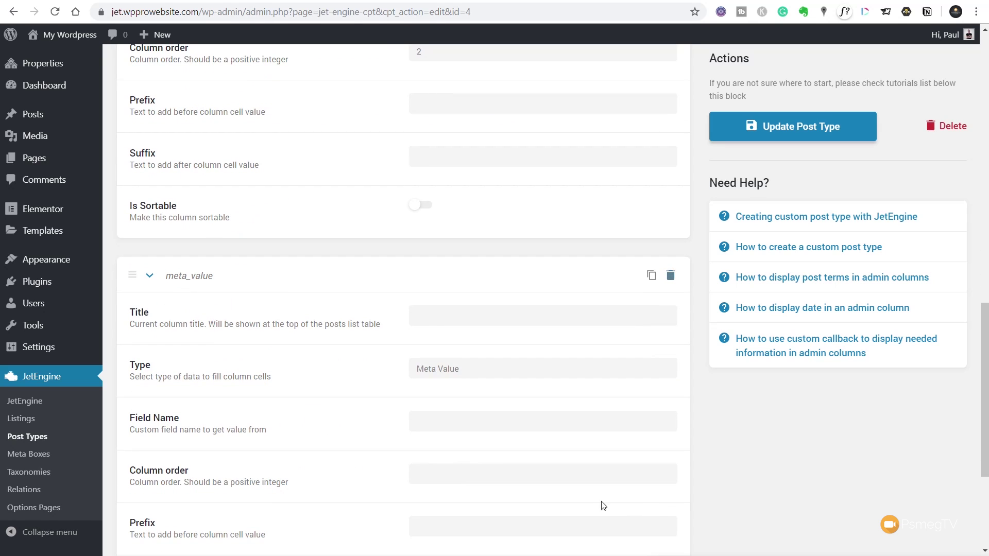
left_click(421, 314)
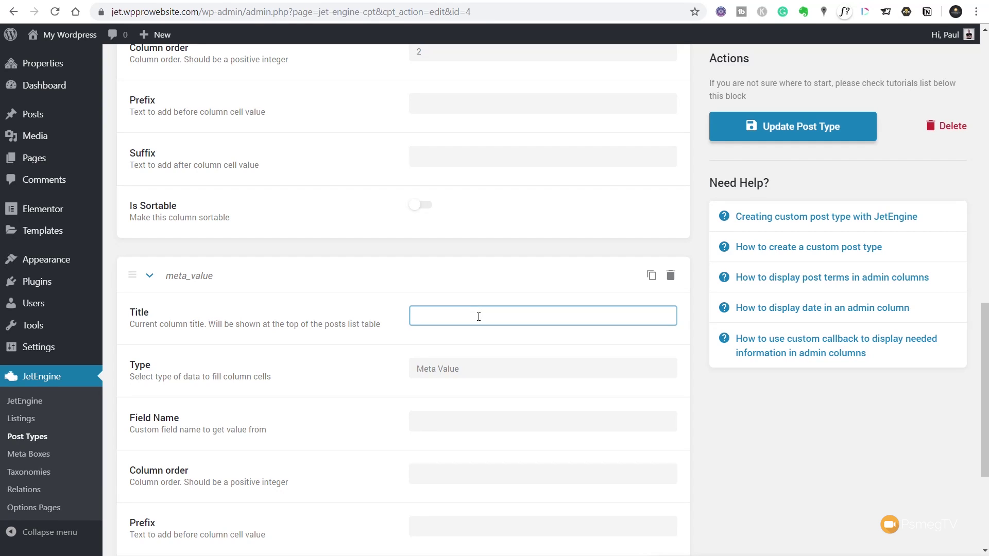
type("Property Location")
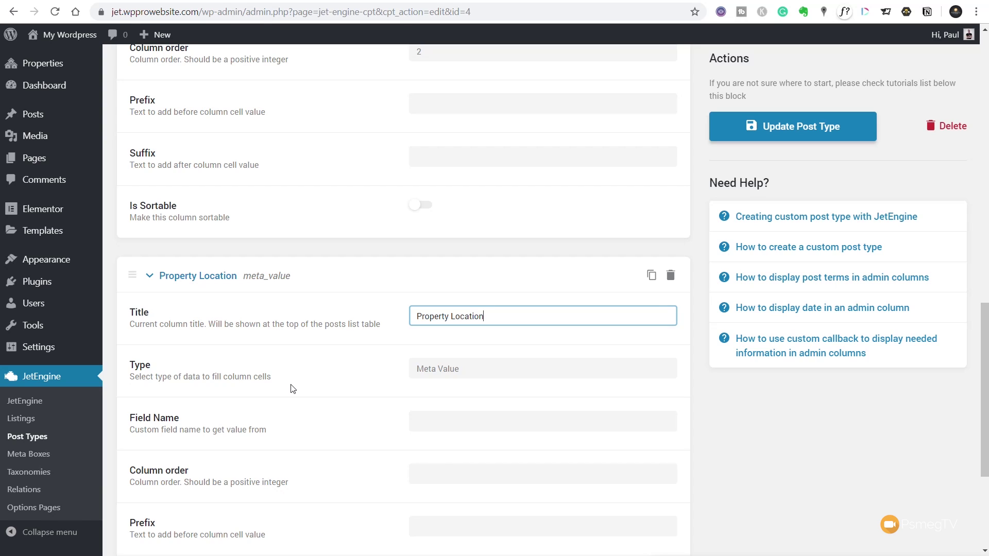
- Check the Location meta field's Name/ID and enter location as the Property Location column's field name
scroll(292, 389, "up", 10)
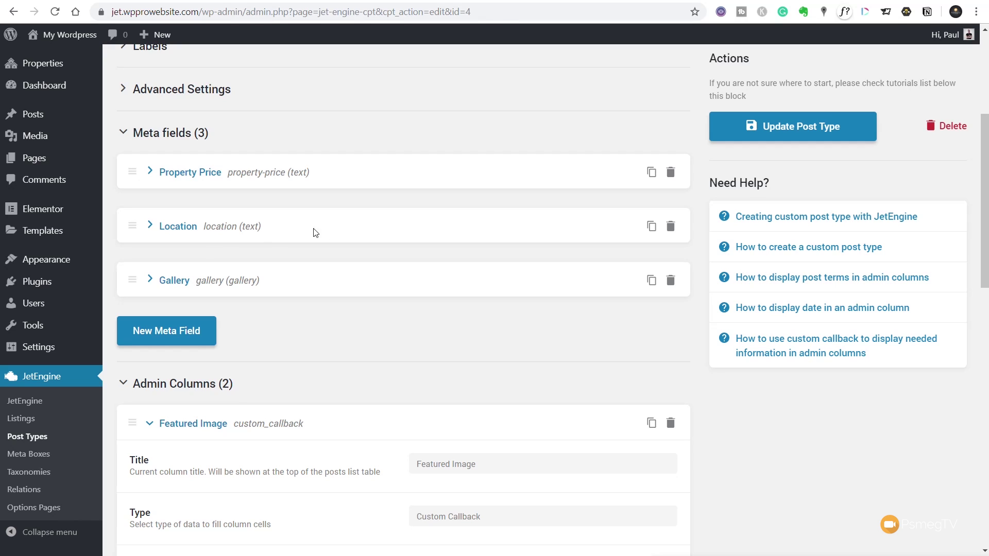
left_click(222, 228)
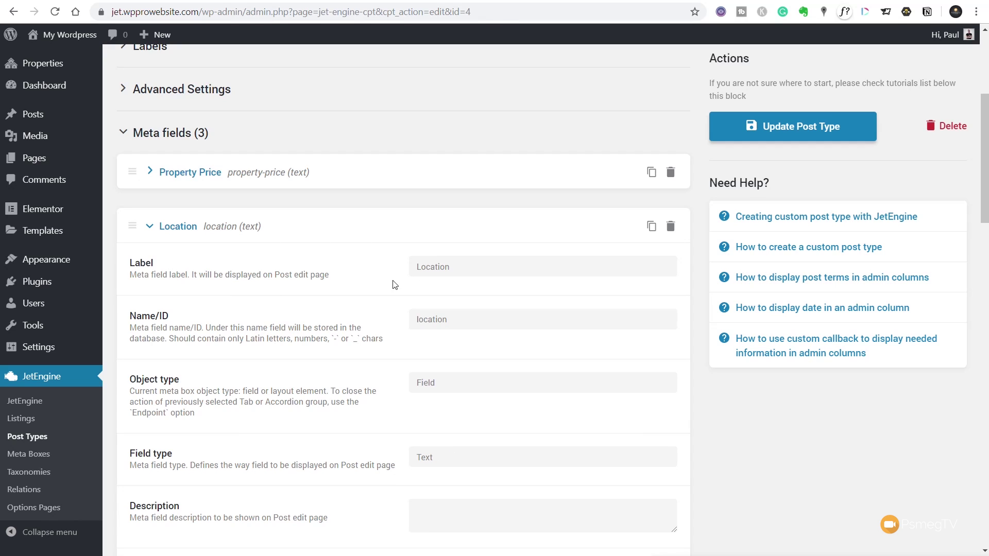
left_click(226, 230)
scroll(361, 324, "down", 9)
scroll(363, 329, "down", 6)
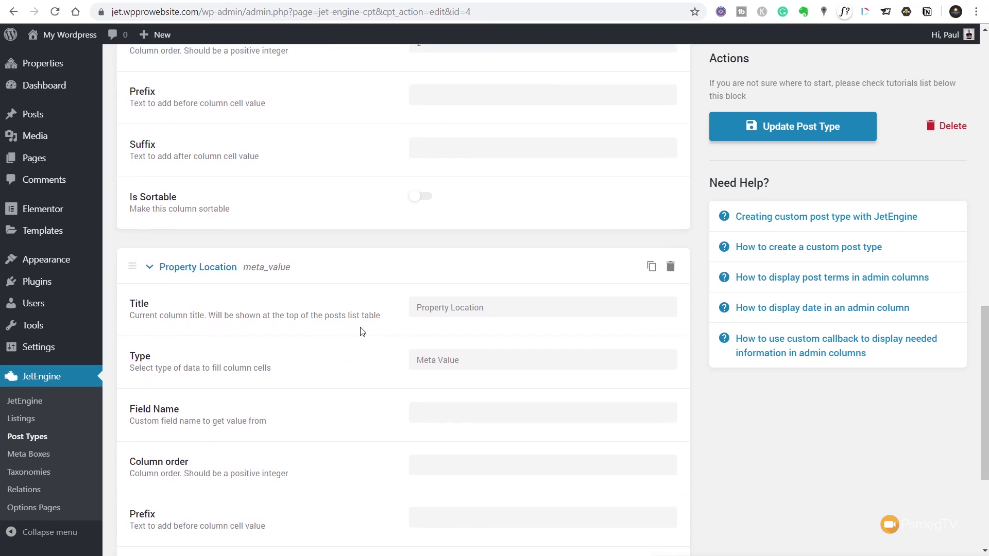
left_click(435, 297)
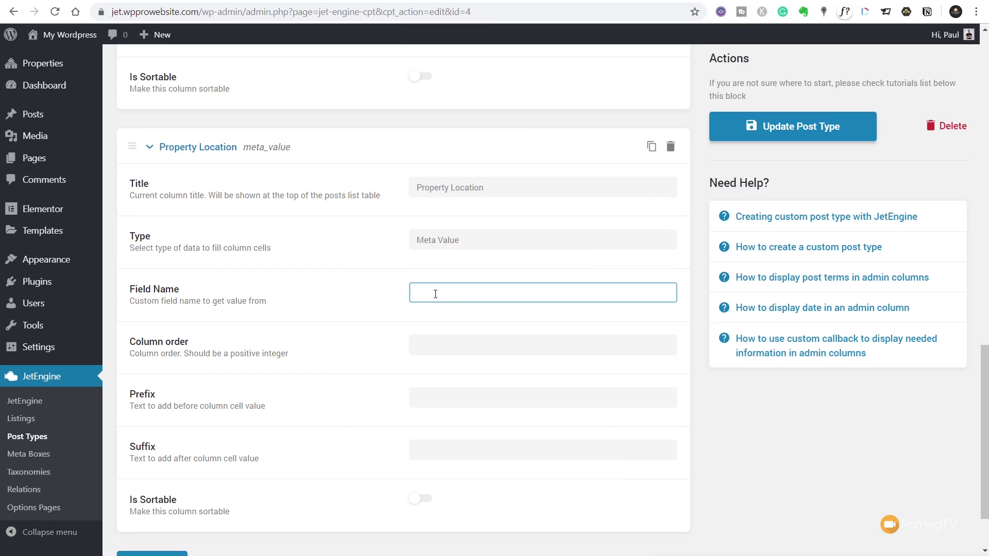
type("location")
- Set the Property Location column's order to 3 and make the column sortable
left_click(456, 349)
type("3")
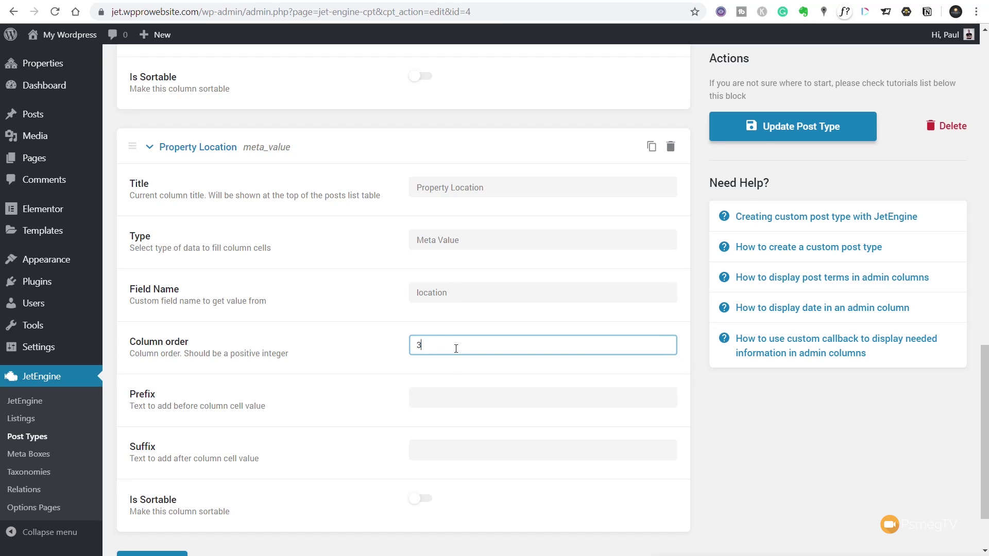
left_click(424, 500)
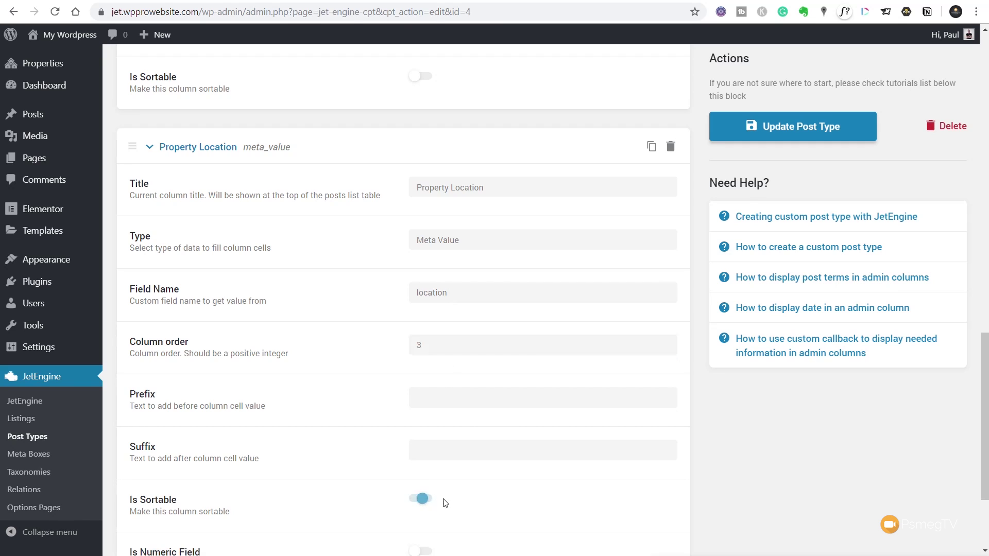
scroll(669, 466, "down", 3)
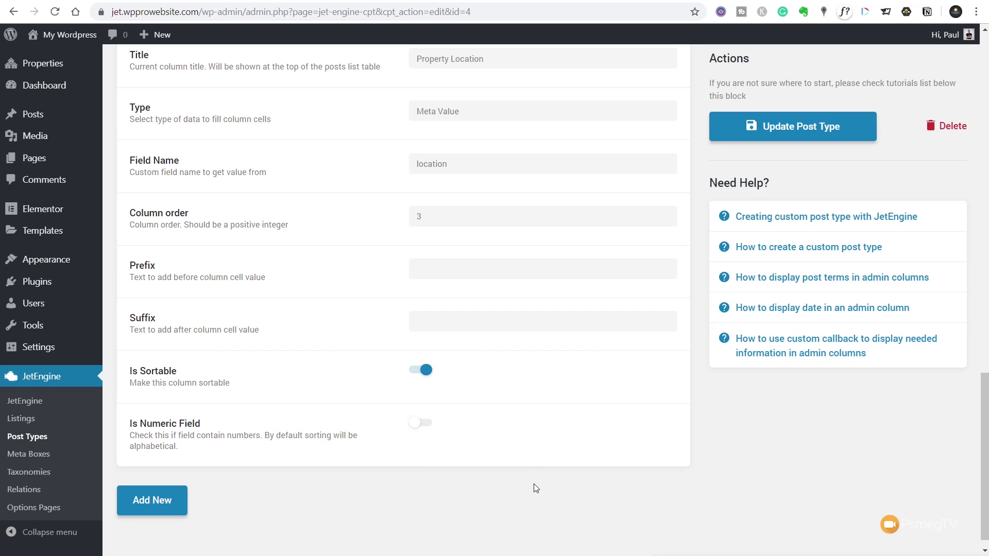
scroll(535, 488, "up", 3)
scroll(536, 489, "down", 3)
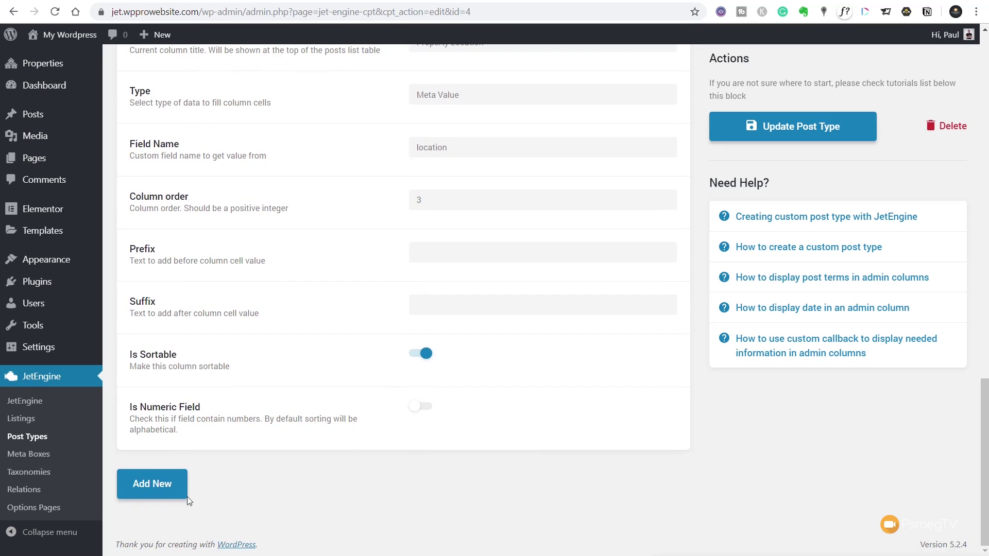
- Update the Properties post type with the new admin columns and open the Properties list
scroll(691, 513, "up", 8)
left_click(818, 129)
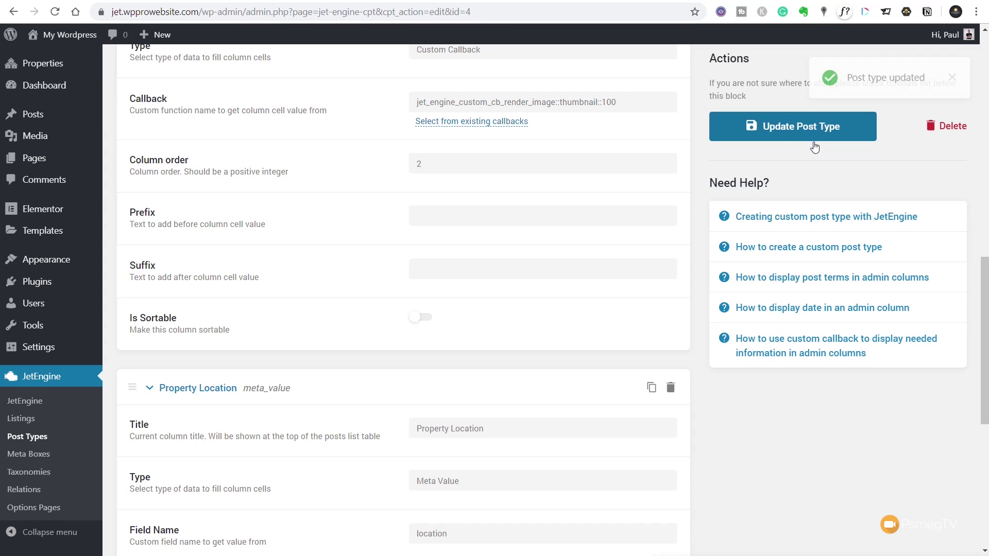
mouse_move(30, 62)
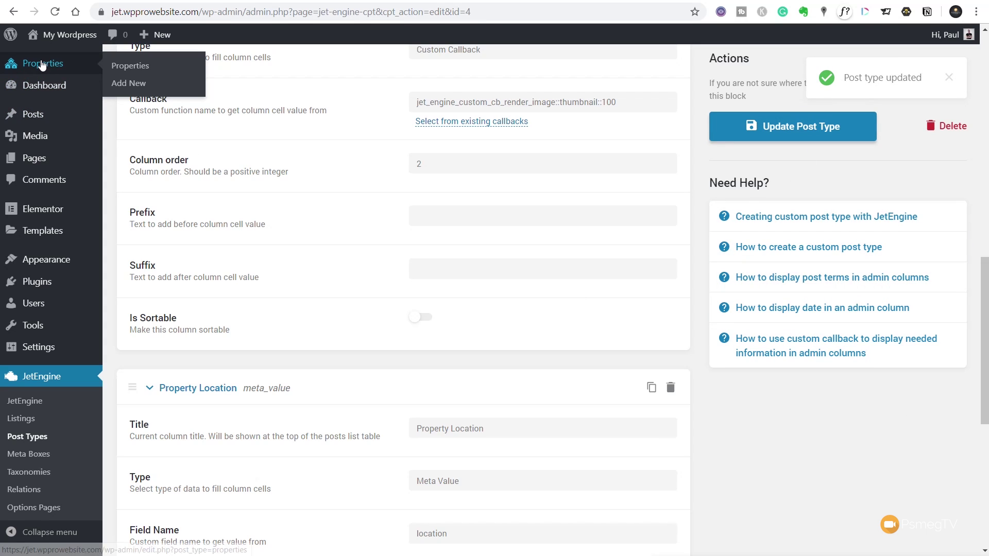
left_click(137, 71)
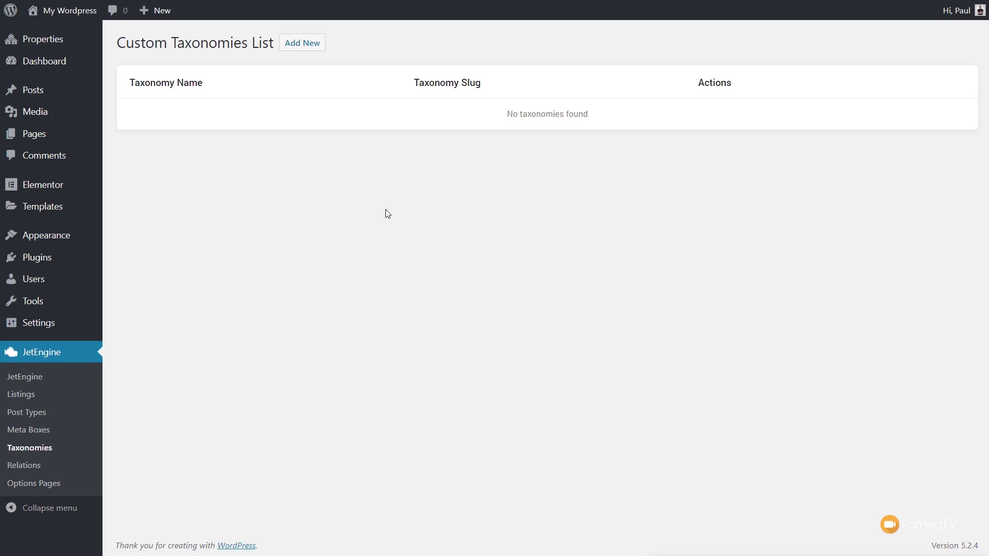
- Start a new custom taxonomy named Property Types with the slug property-types
left_click(305, 46)
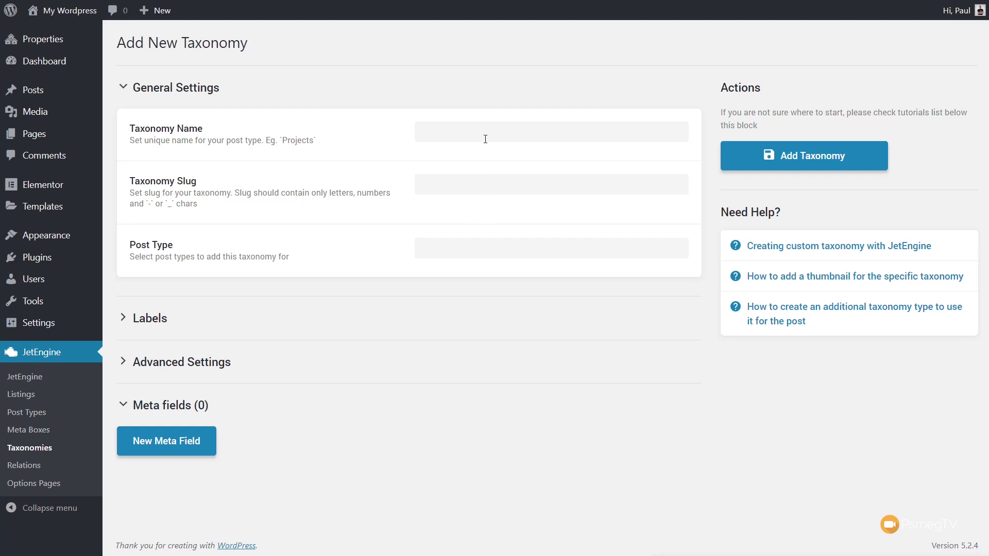
left_click(459, 135)
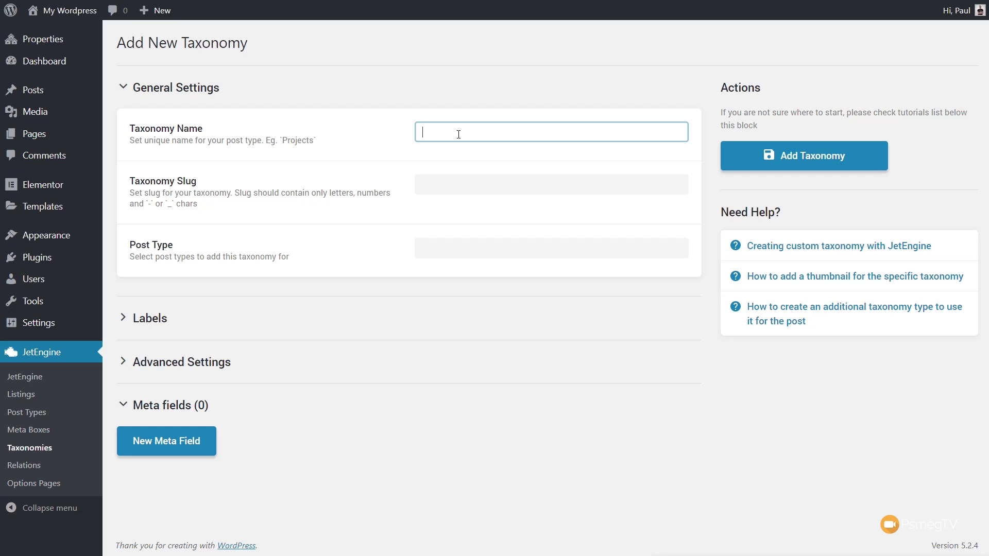
type("Property Types")
left_click(459, 187)
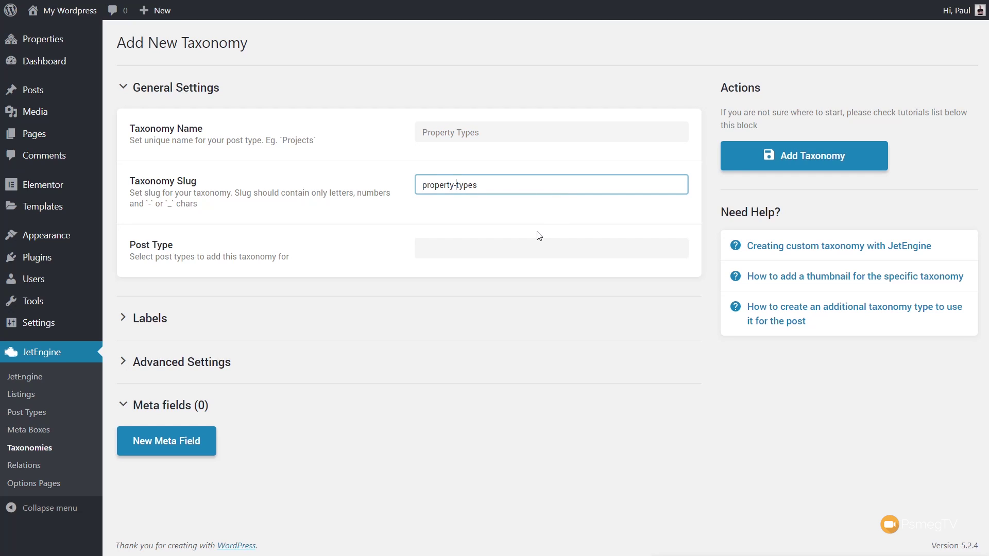
- Assign the Property Types taxonomy to the Properties post type only
left_click(535, 251)
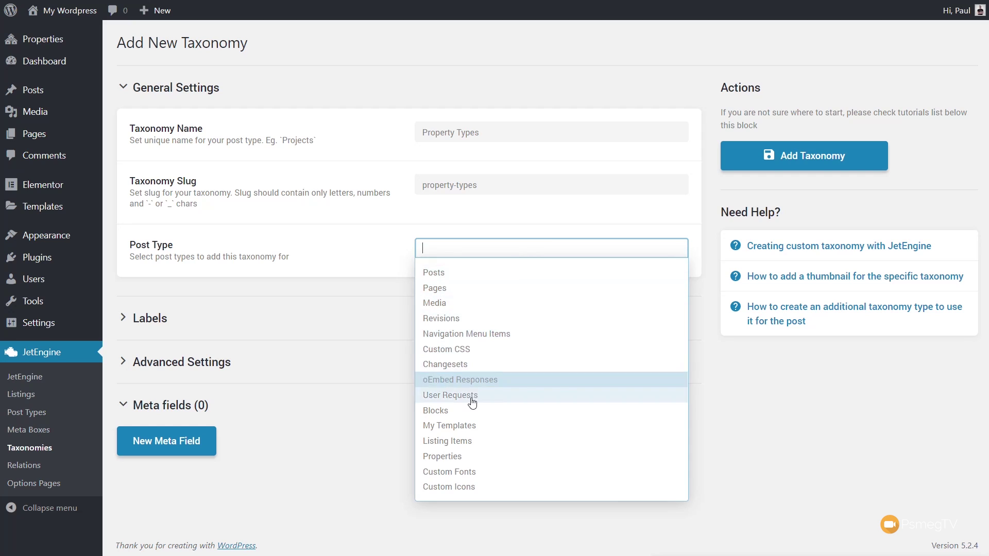
left_click(488, 462)
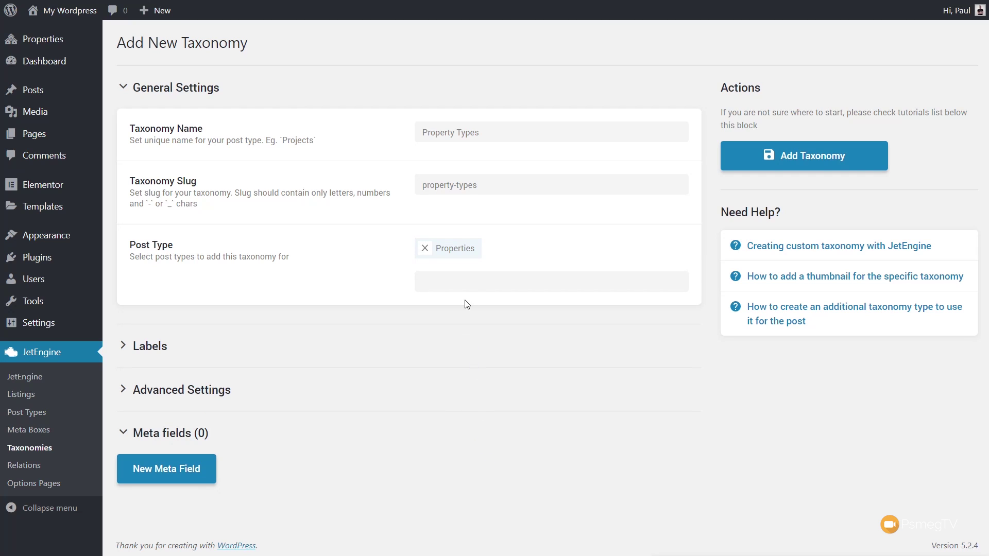
left_click(440, 284)
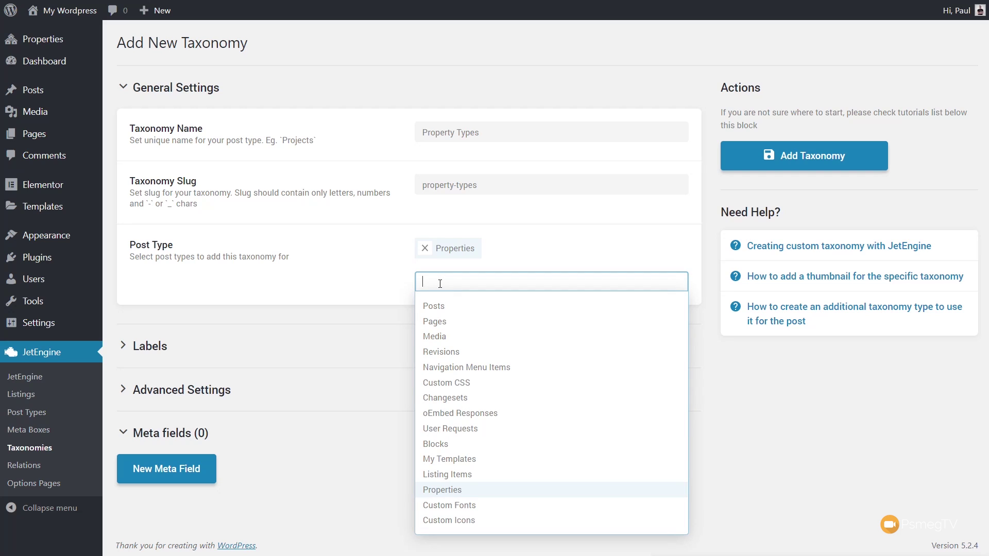
left_click(753, 370)
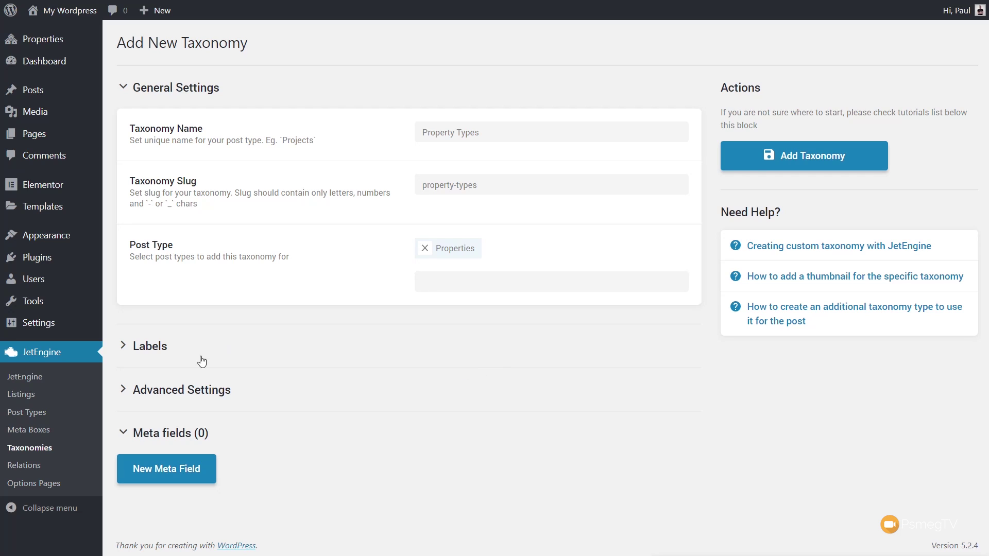
- Review the taxonomy's available label options, leaving them blank, and collapse the Labels section
left_click(157, 352)
scroll(733, 387, "down", 4)
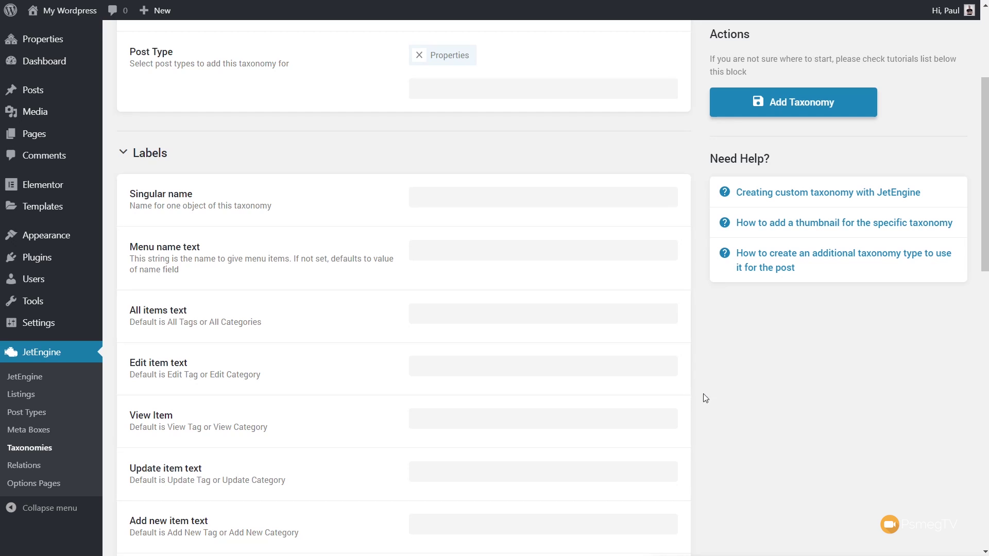
scroll(705, 412, "down", 6)
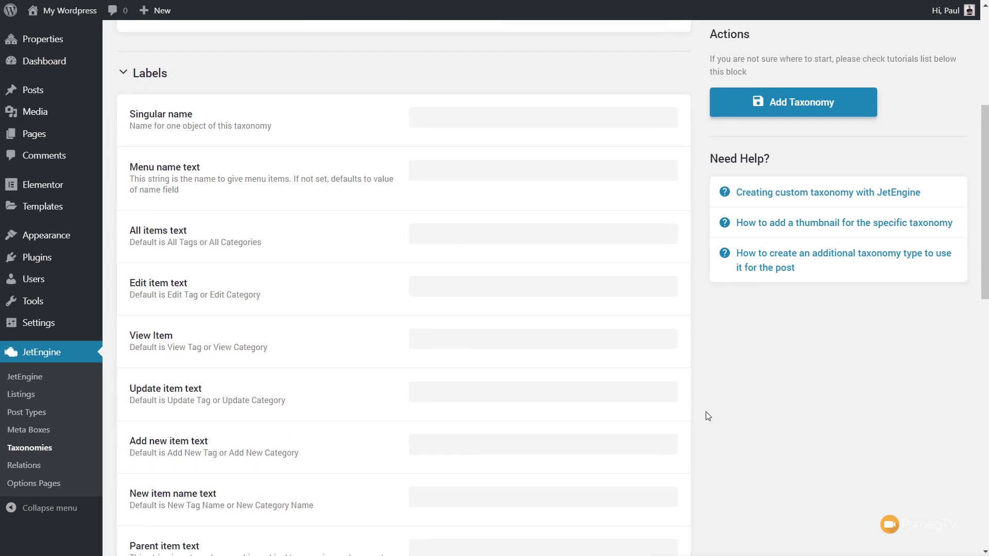
scroll(706, 414, "down", 7)
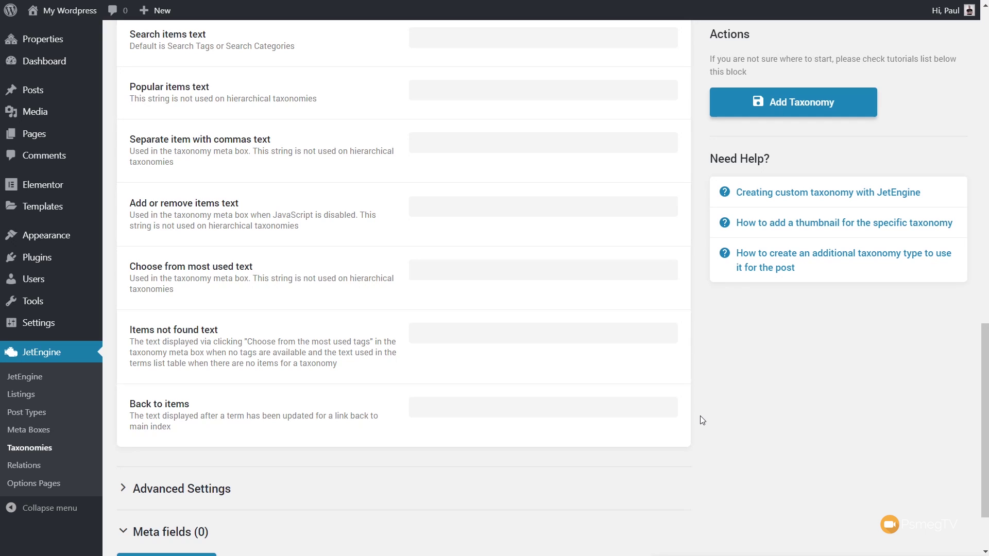
scroll(700, 415, "up", 12)
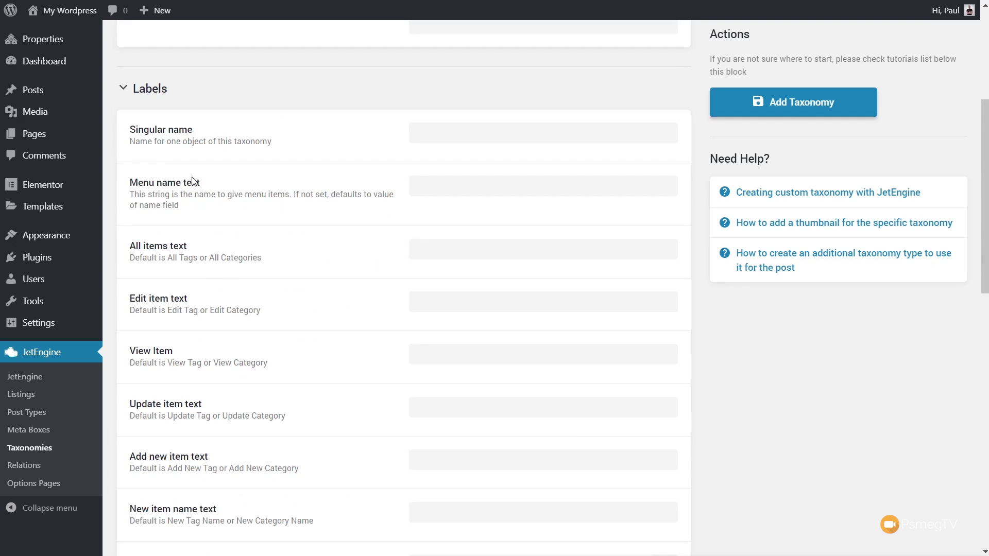
left_click(150, 93)
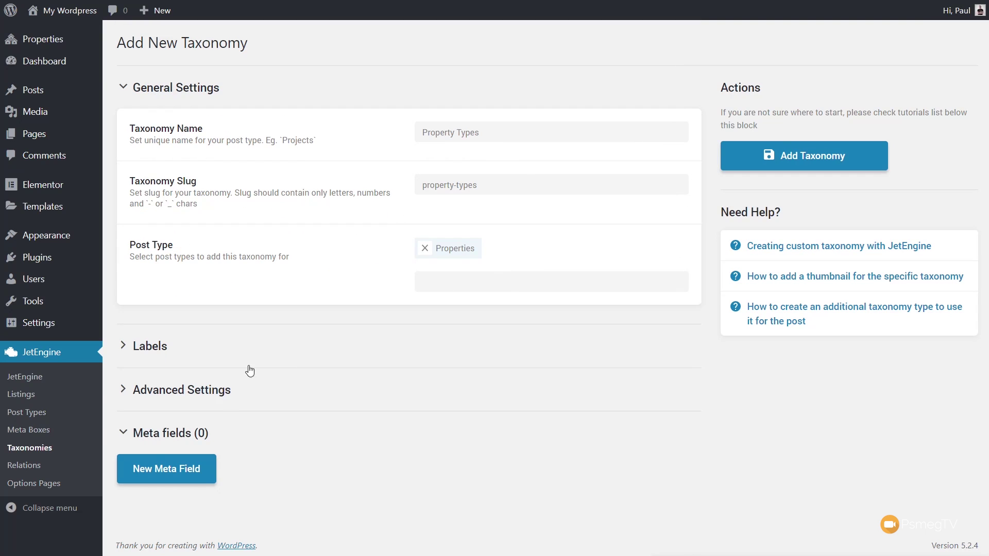
- Make the taxonomy hierarchical in its advanced settings and add it to the site
left_click(197, 396)
scroll(648, 415, "down", 5)
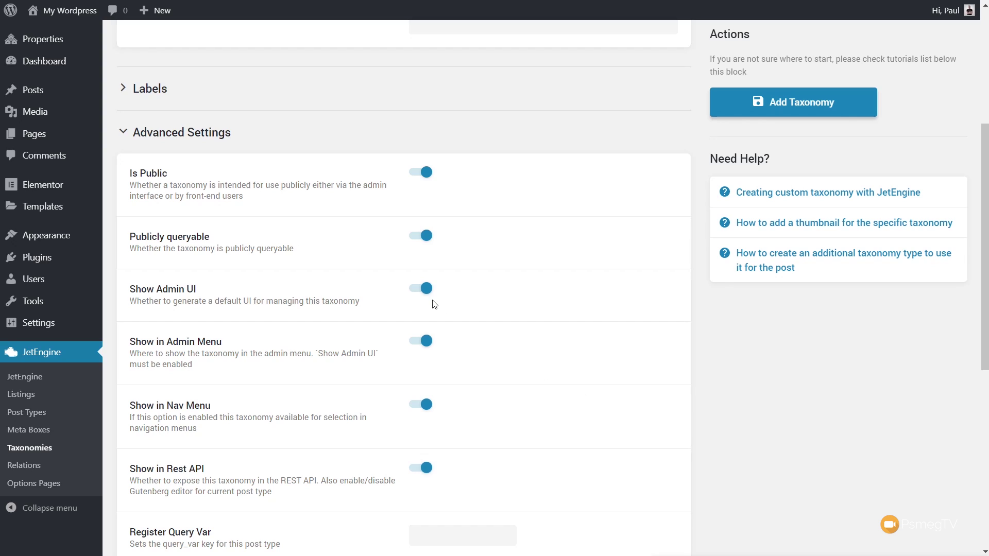
mouse_move(163, 13)
scroll(658, 412, "down", 1)
scroll(659, 412, "down", 2)
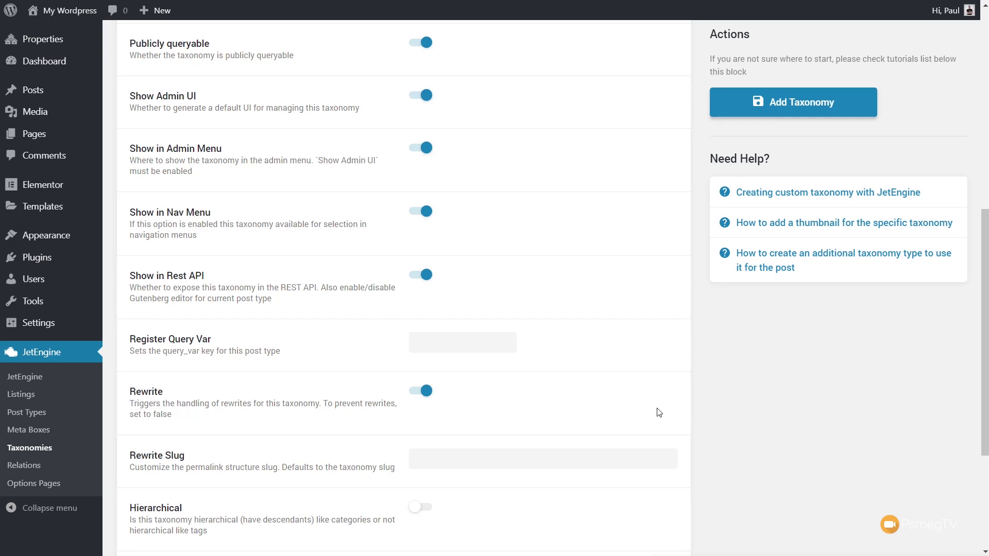
scroll(658, 412, "down", 2)
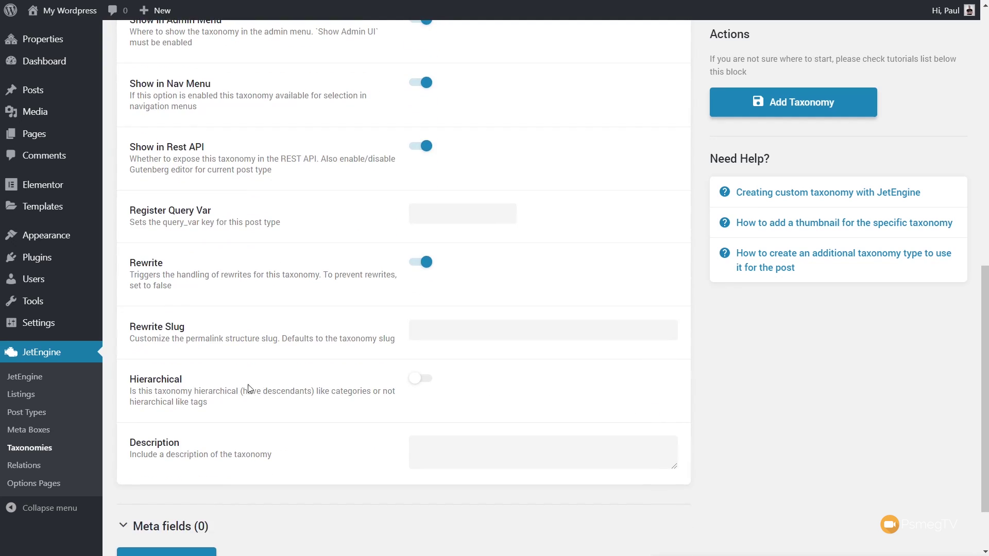
left_click(429, 383)
scroll(446, 448, "down", 3)
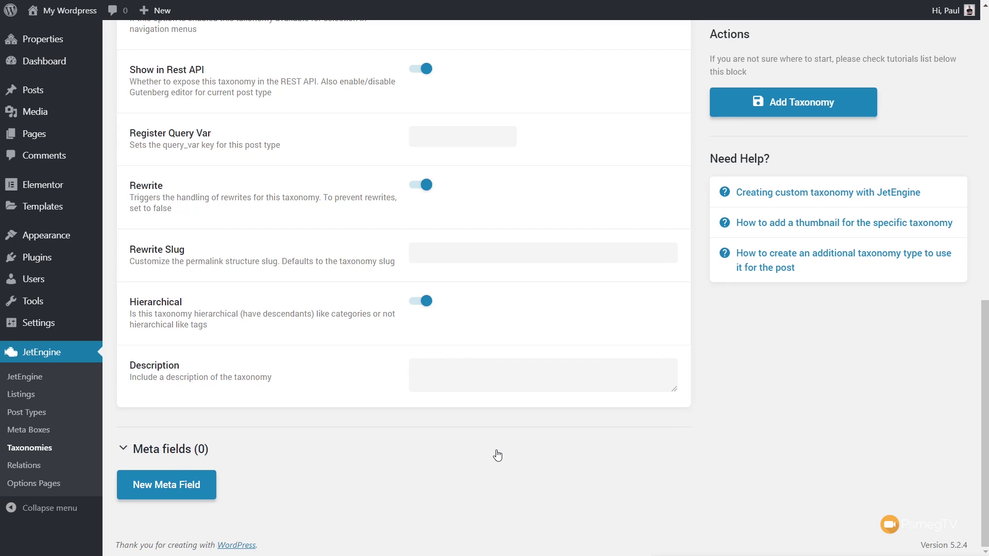
scroll(497, 412, "up", 8)
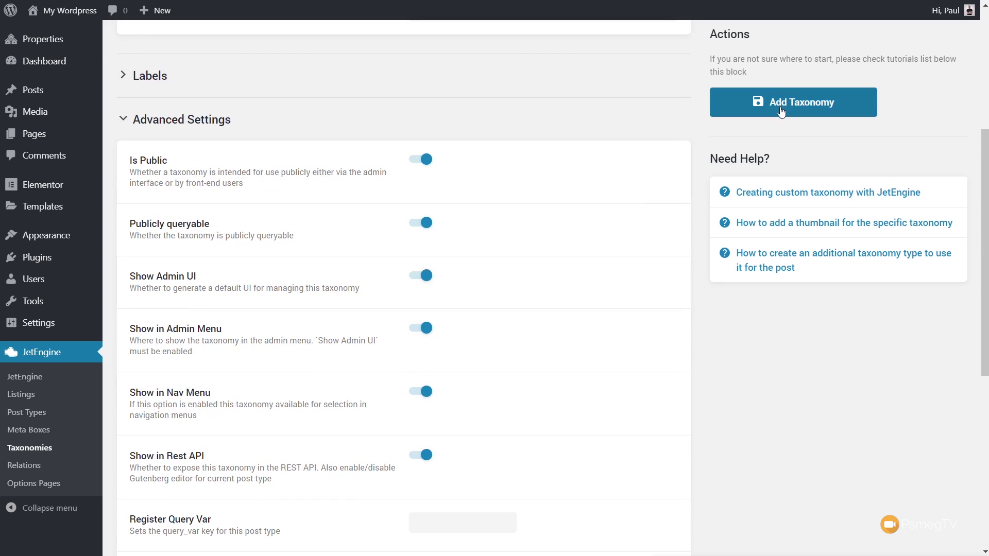
left_click(780, 108)
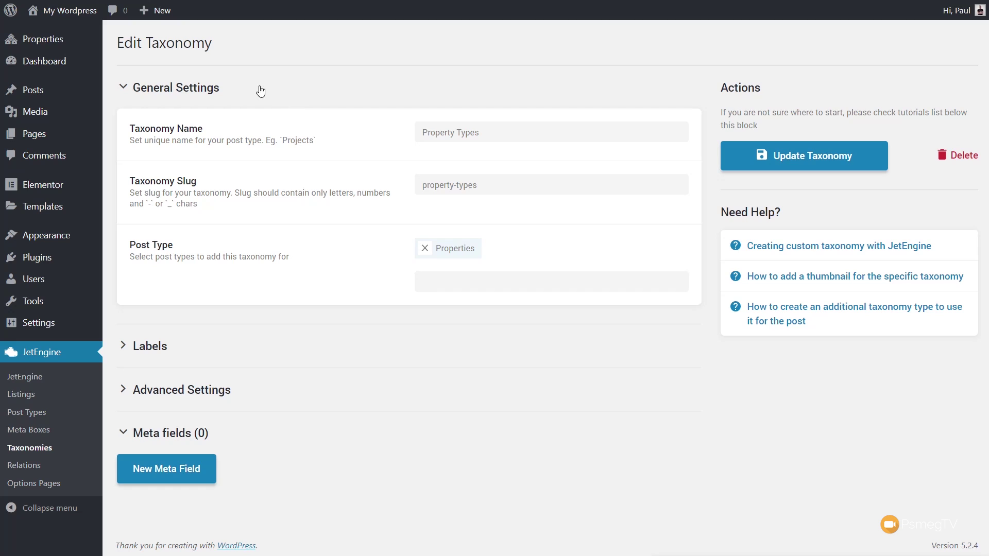
- Open the Property Types categories under Properties and add a category named Houses
mouse_move(61, 41)
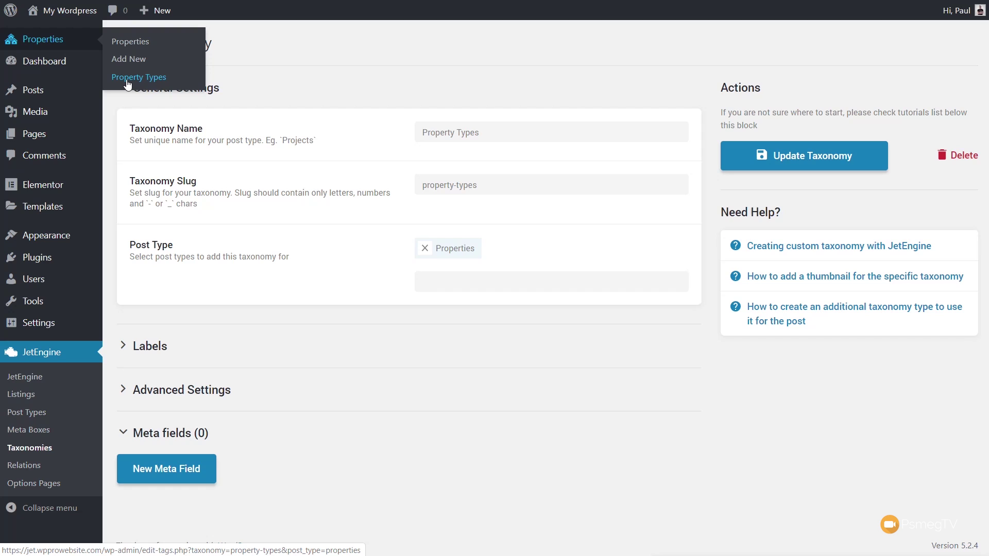
mouse_move(43, 99)
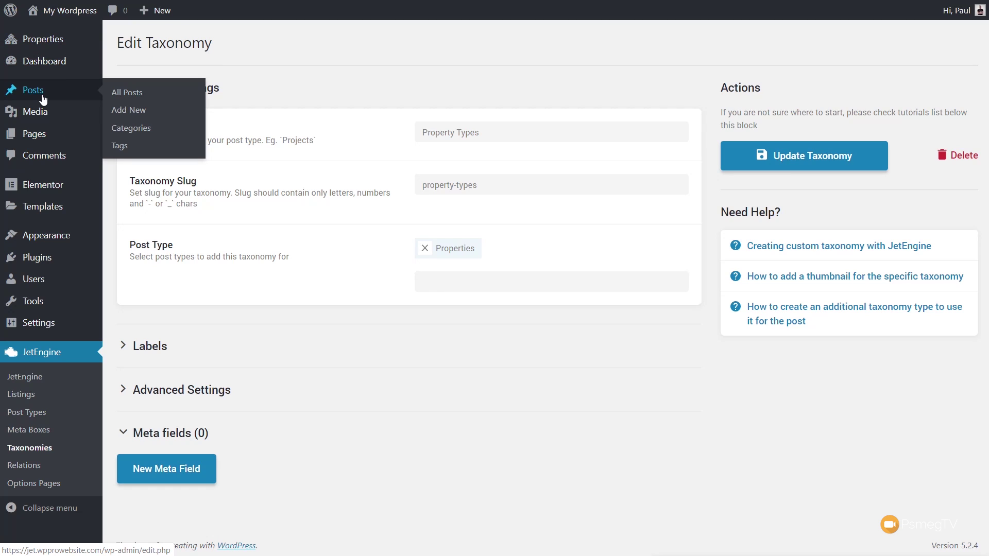
mouse_move(41, 141)
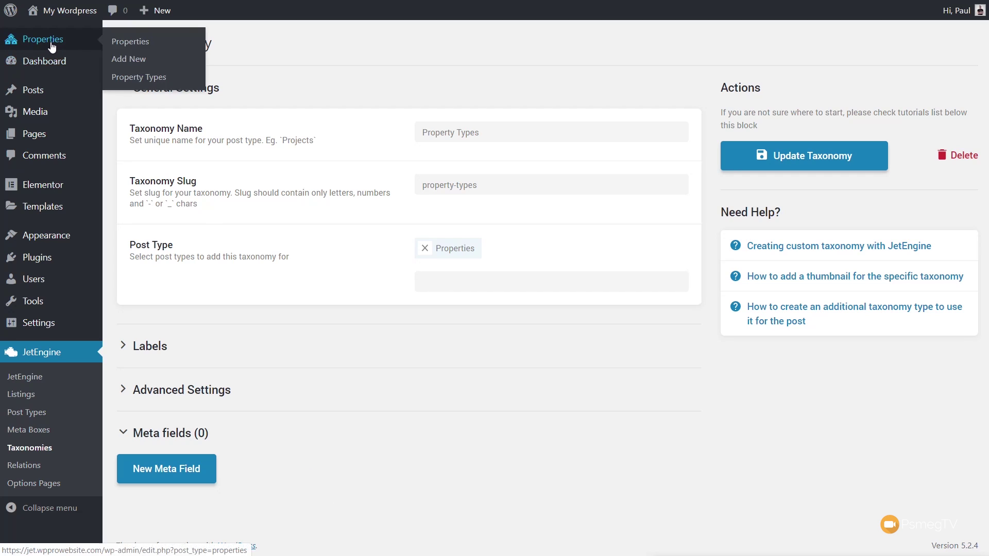
left_click(119, 79)
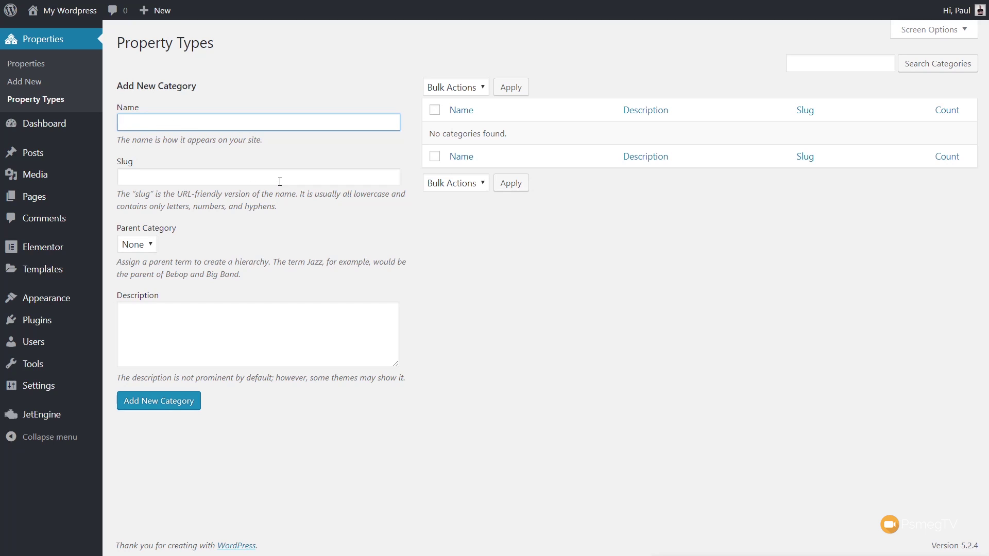
type("Houses")
left_click(158, 407)
- Add Apartments and Flats as further Property Types categories and check the available parent categories
left_click(185, 121)
type("Apartments")
left_click(135, 402)
left_click(153, 120)
type("Flats")
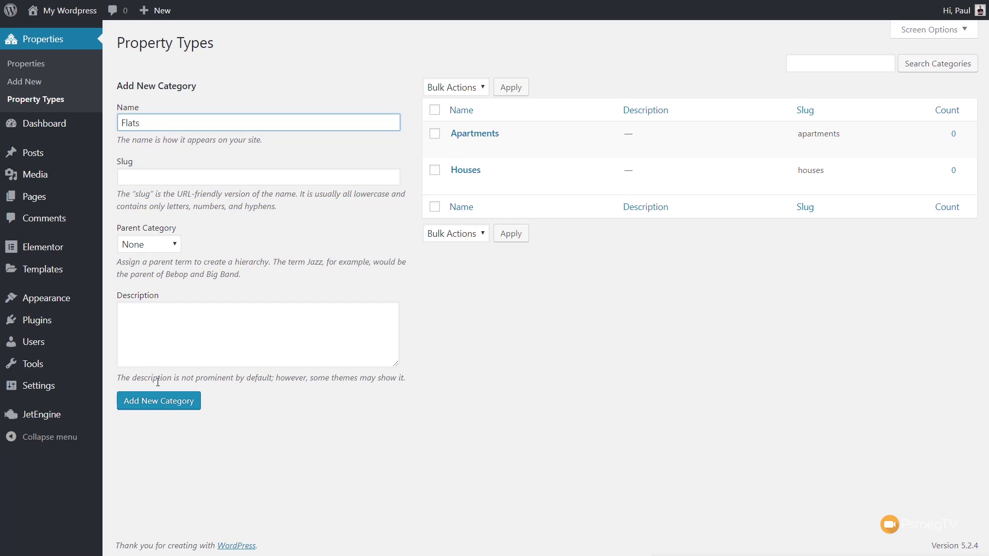
left_click(159, 404)
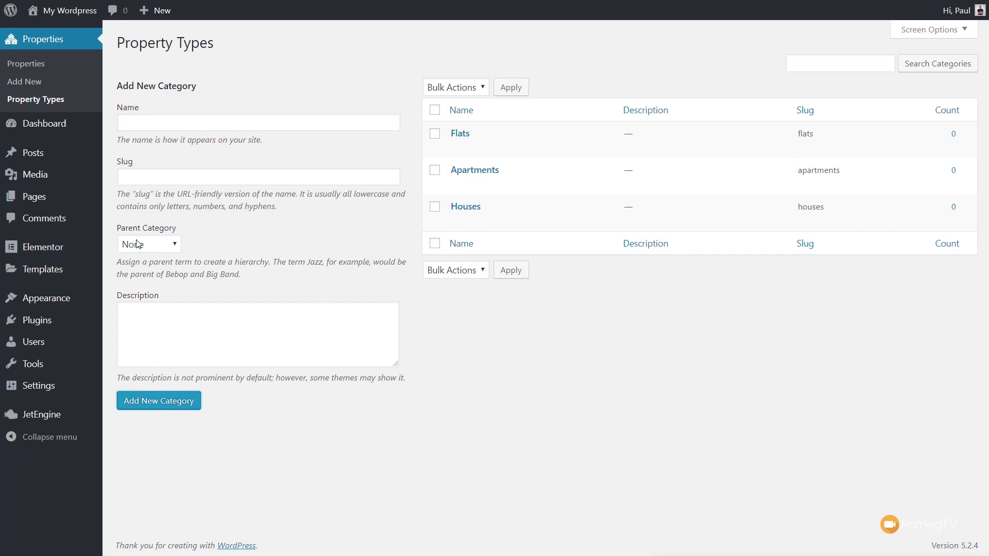
left_click(152, 247)
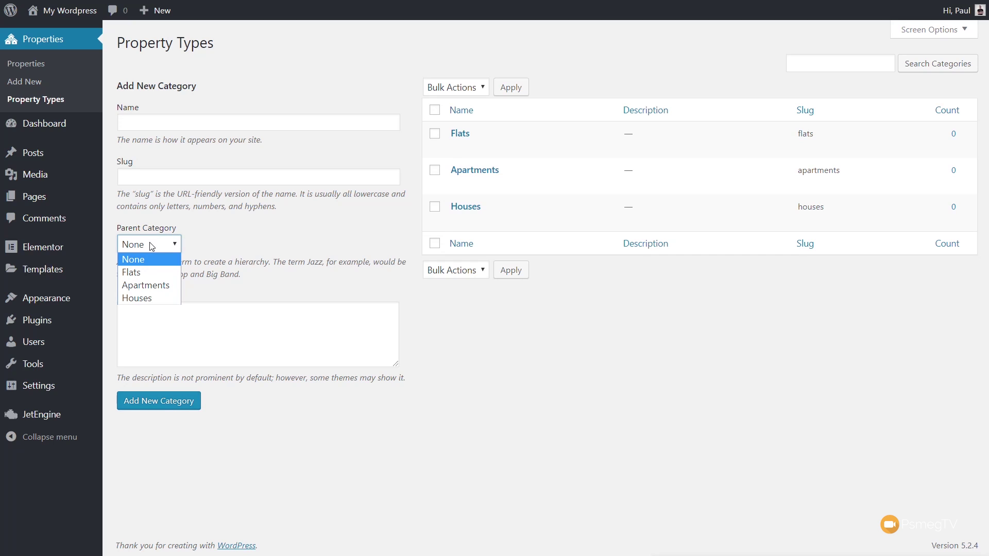
left_click(246, 242)
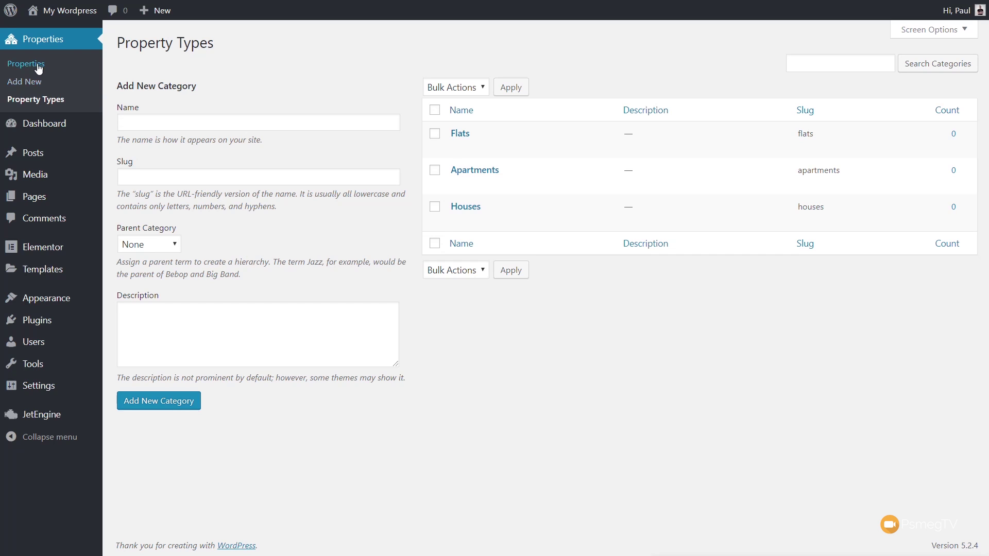
- Create a new property titled Ground Apartment and paste the Lorem ipsum text as its content
left_click(28, 84)
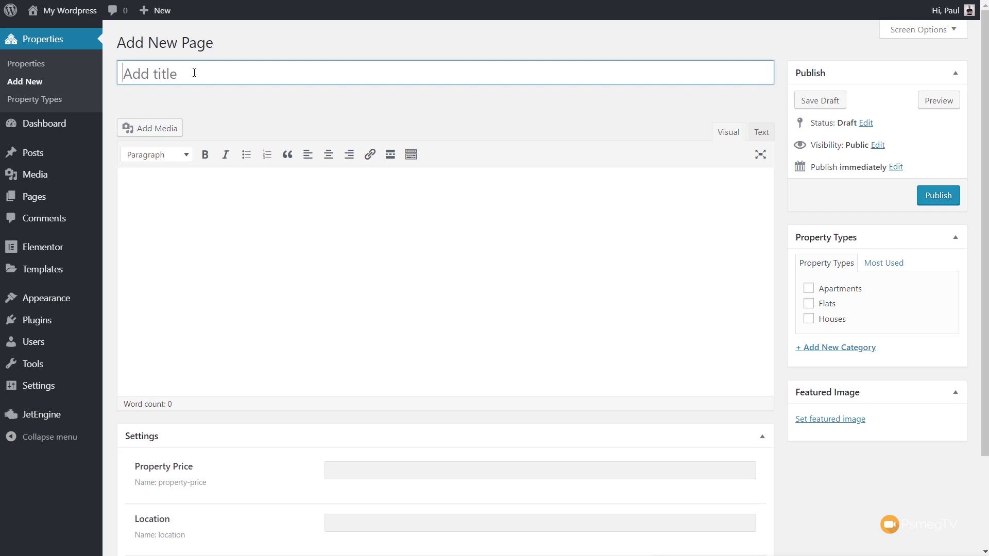
type("Ground Apartment")
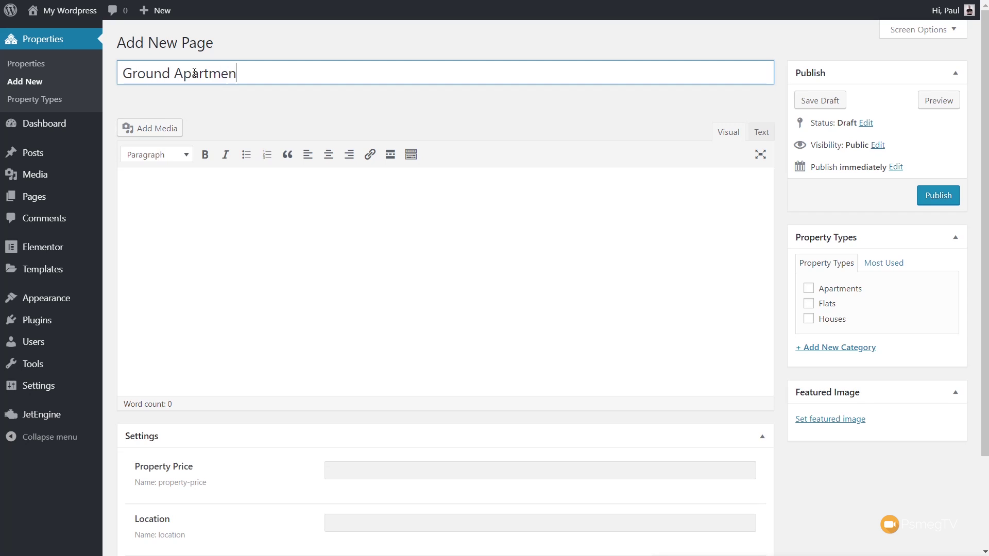
left_click(164, 219)
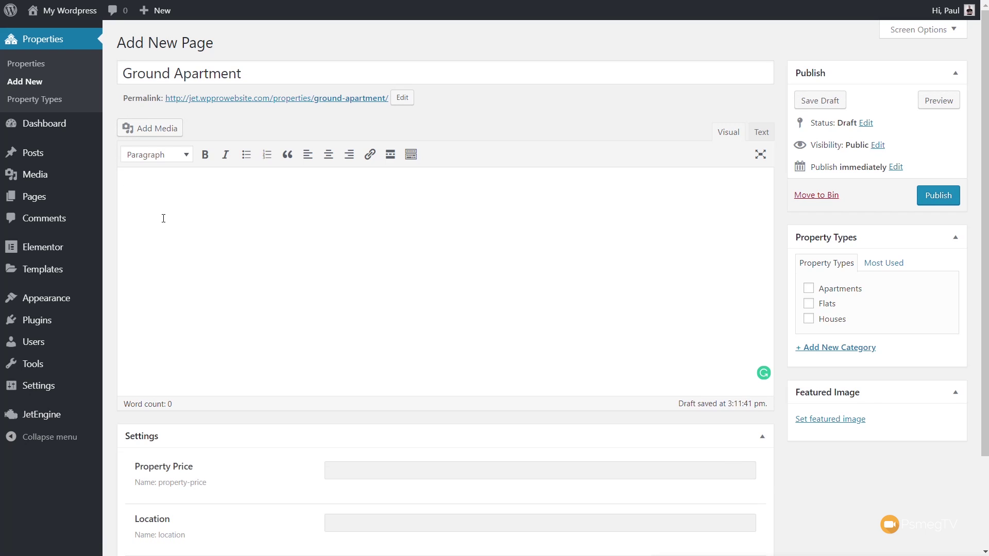
key("ctrl+v")
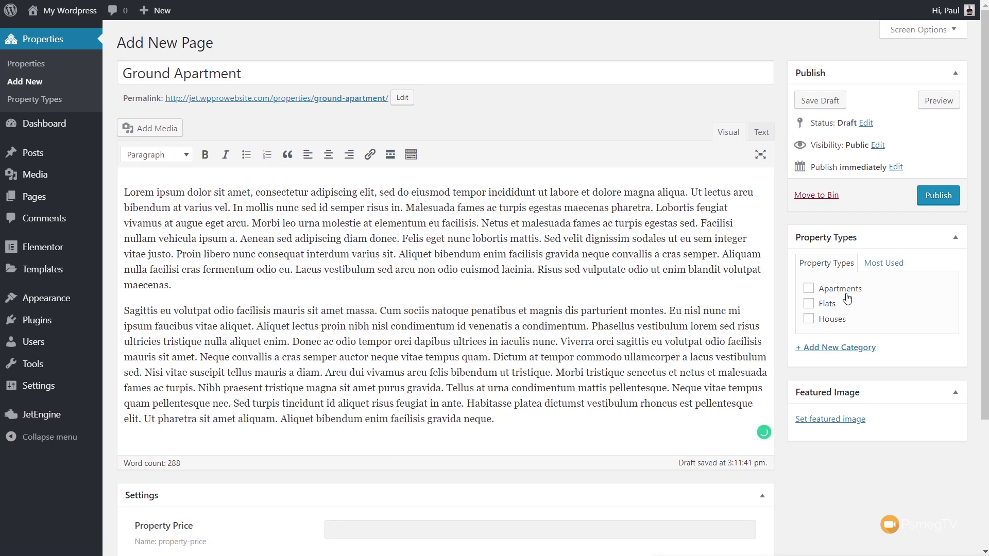
- Assign the Apartments property type and set the modern house exterior at dusk as the featured image
left_click(848, 298)
left_click(848, 426)
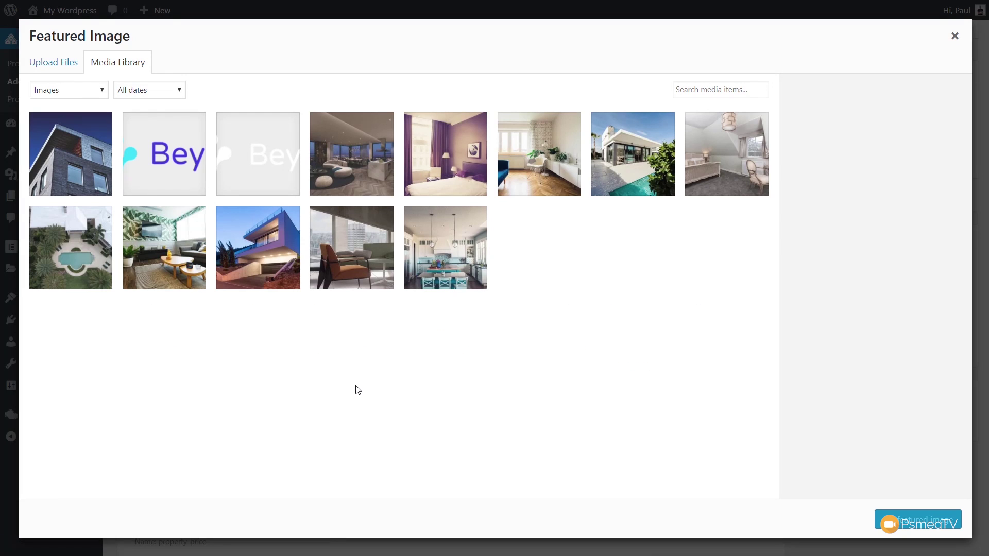
left_click(255, 263)
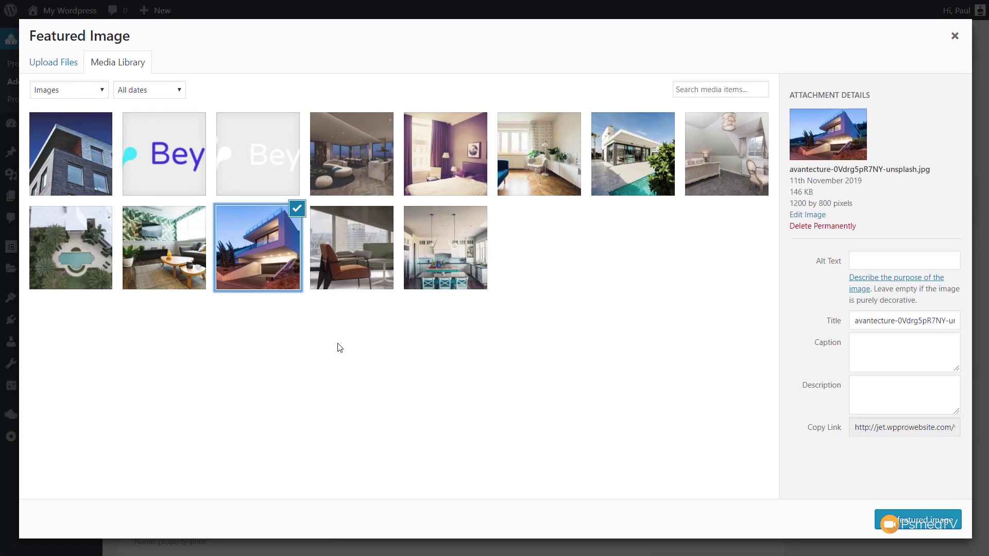
left_click(922, 521)
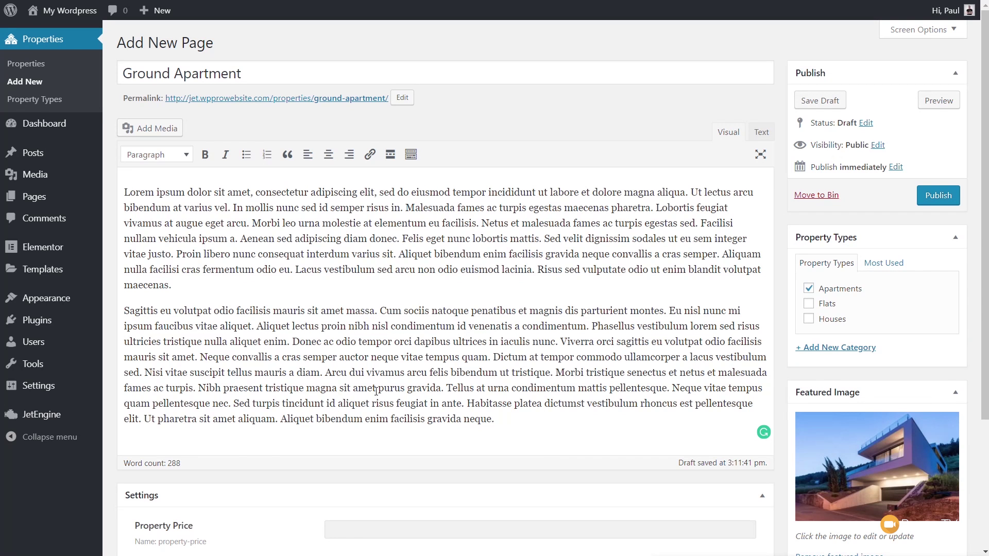
- Set the property's price to 350000 and its location to London
scroll(368, 393, "down", 3)
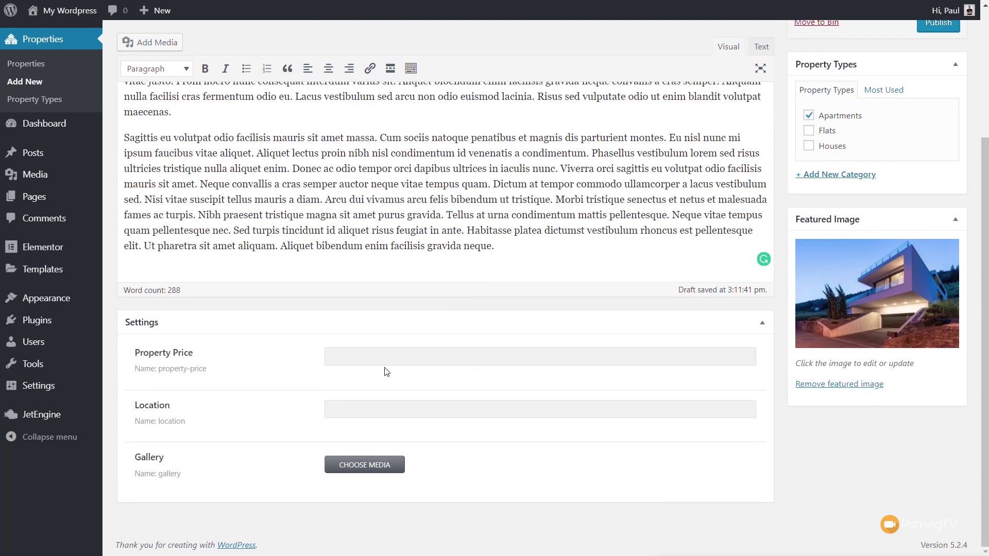
left_click(391, 356)
type("35")
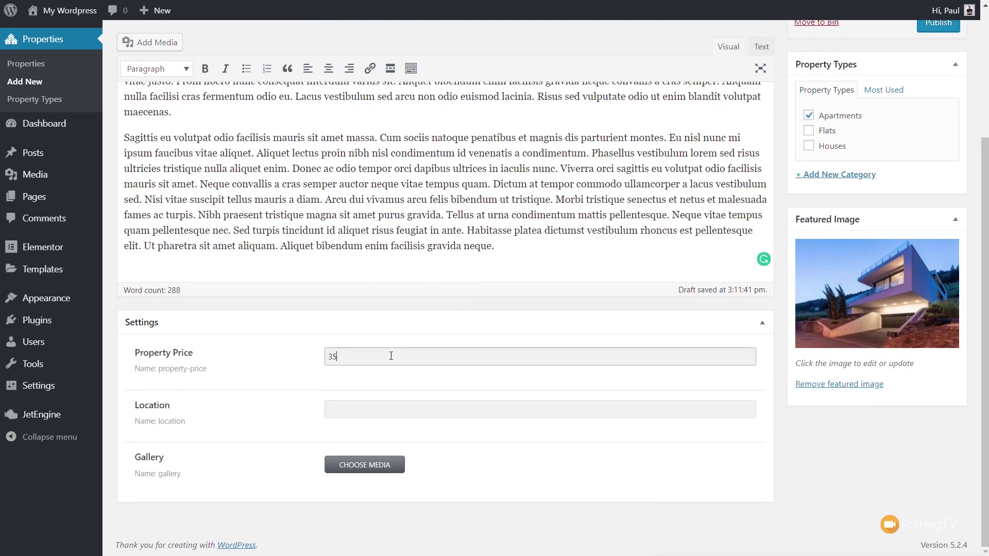
type("0000")
left_click(366, 415)
type("Lond")
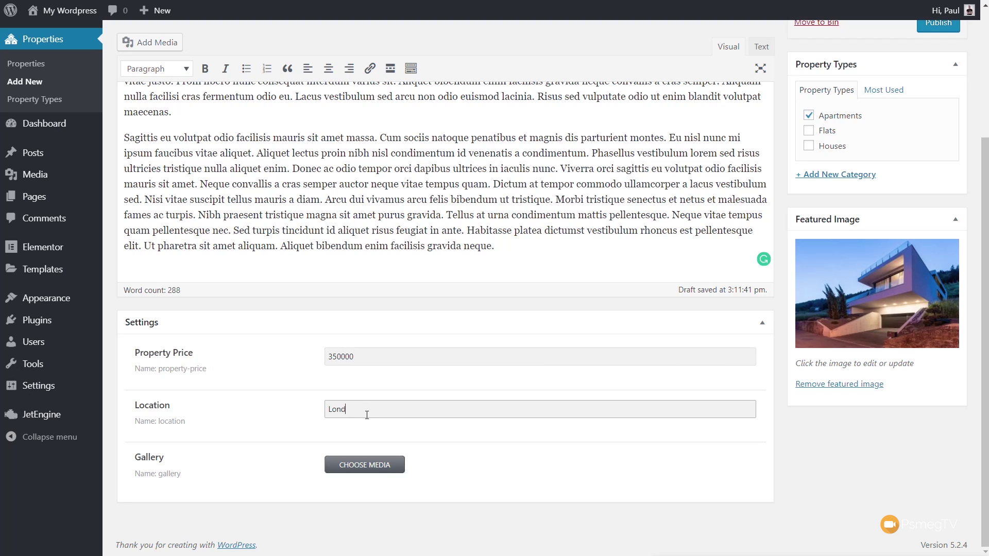
type("on")
- Fill the property's gallery with the dusk-lit lounge, purple-curtained bedroom and bright living room with white chair images
left_click(365, 460)
left_click(357, 174)
left_click(447, 173)
left_click(514, 181)
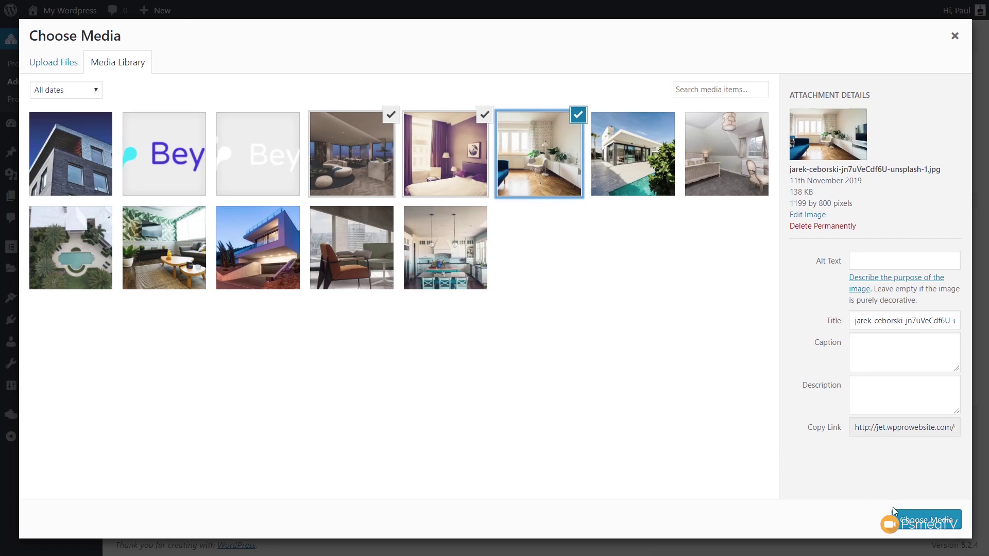
left_click(924, 523)
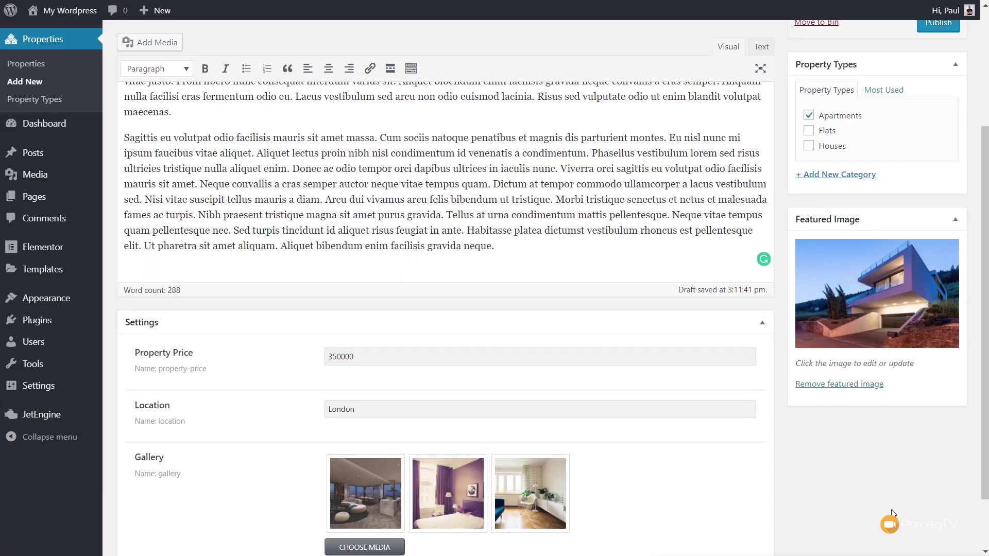
- Publish the Ground Apartment property and return to the list of all properties
scroll(607, 471, "down", 2)
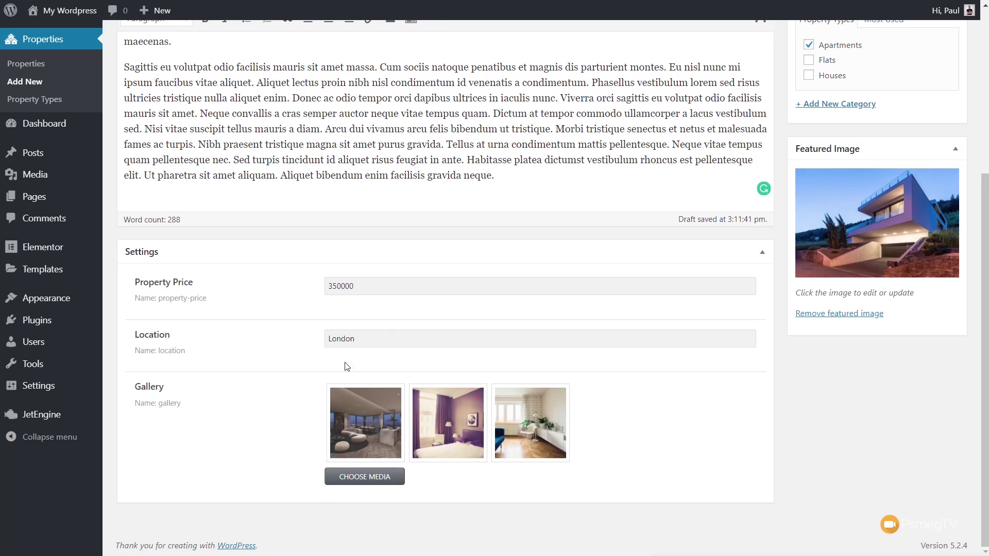
scroll(793, 442, "up", 5)
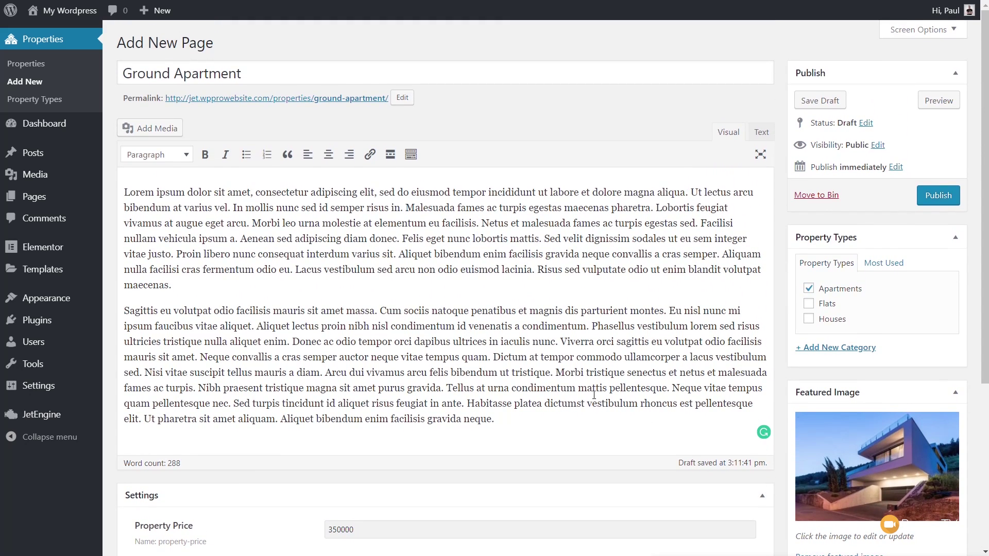
left_click(935, 202)
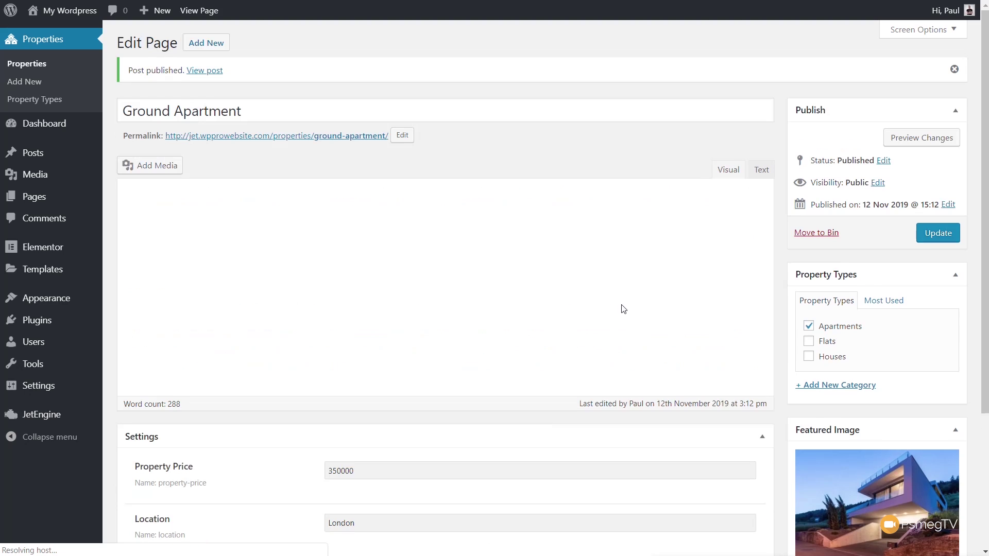
left_click(34, 69)
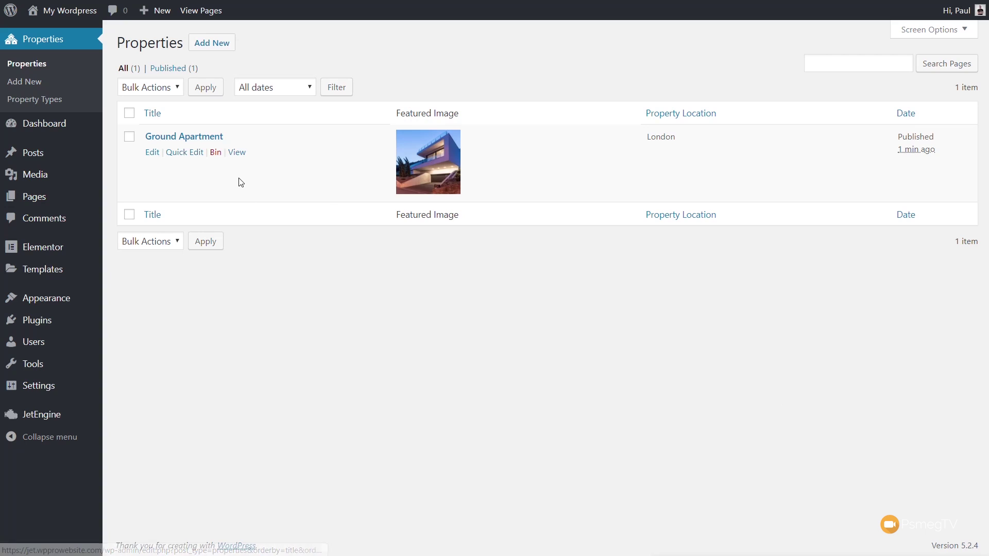
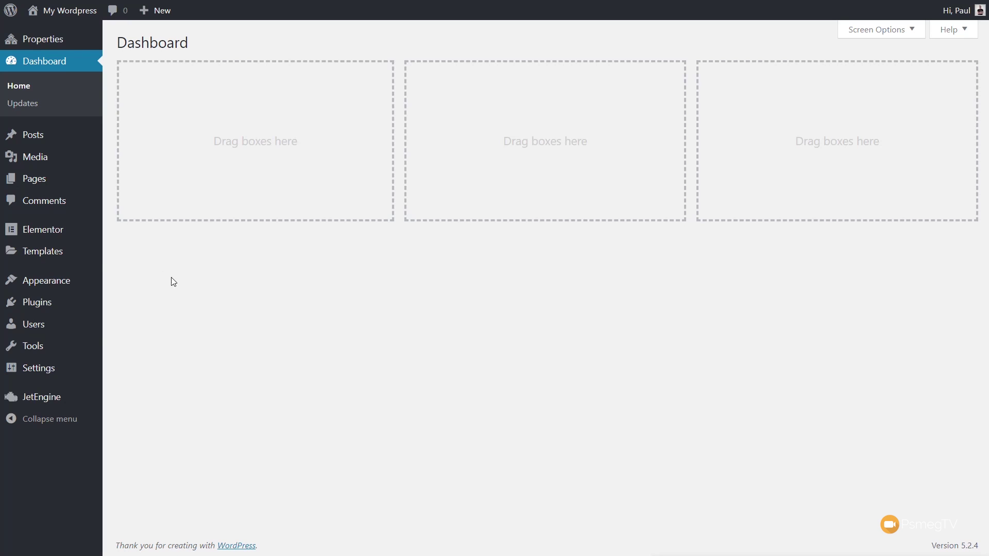
- Create an Archive template named Default Property Archive in the Theme Builder and dismiss the block library to start blank
mouse_move(29, 255)
left_click(144, 290)
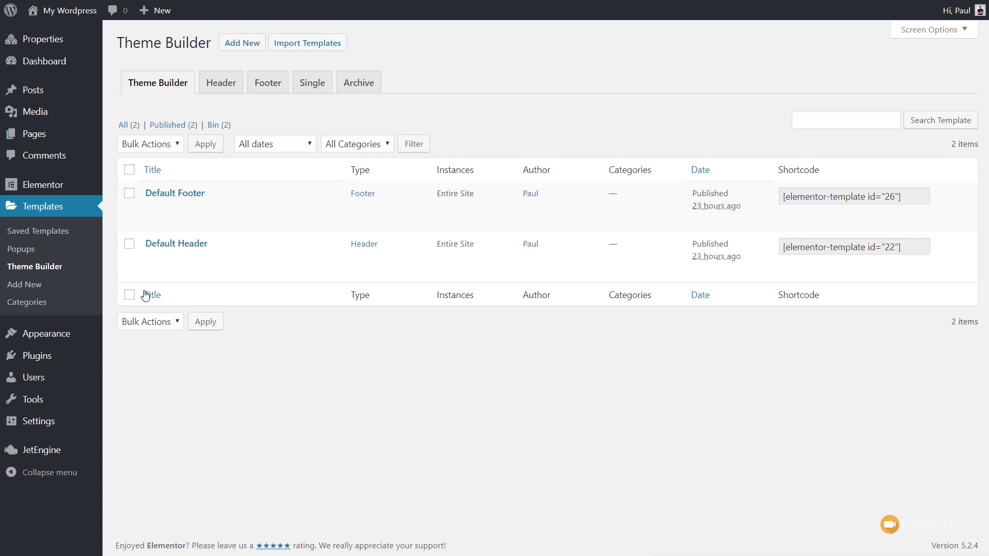
left_click(360, 88)
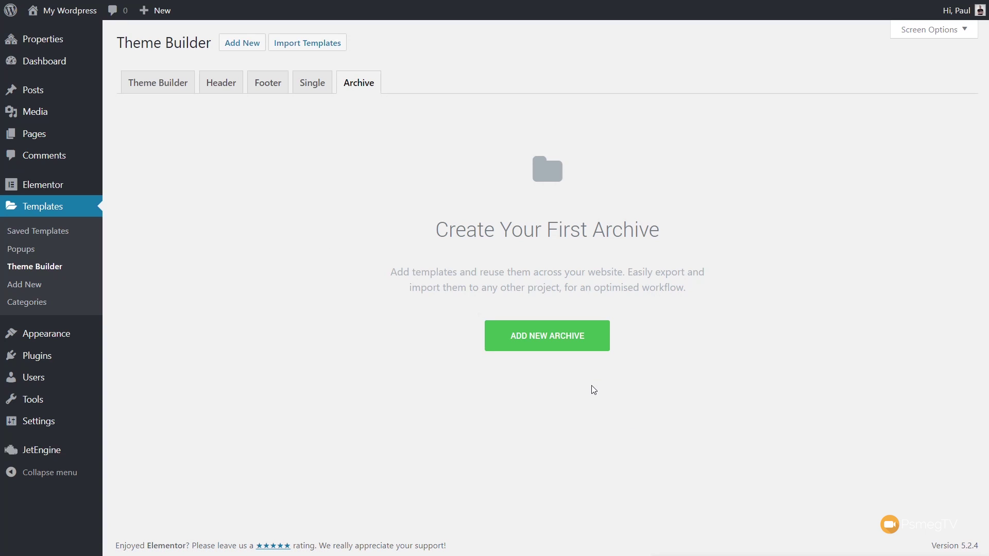
left_click(562, 342)
left_click(559, 323)
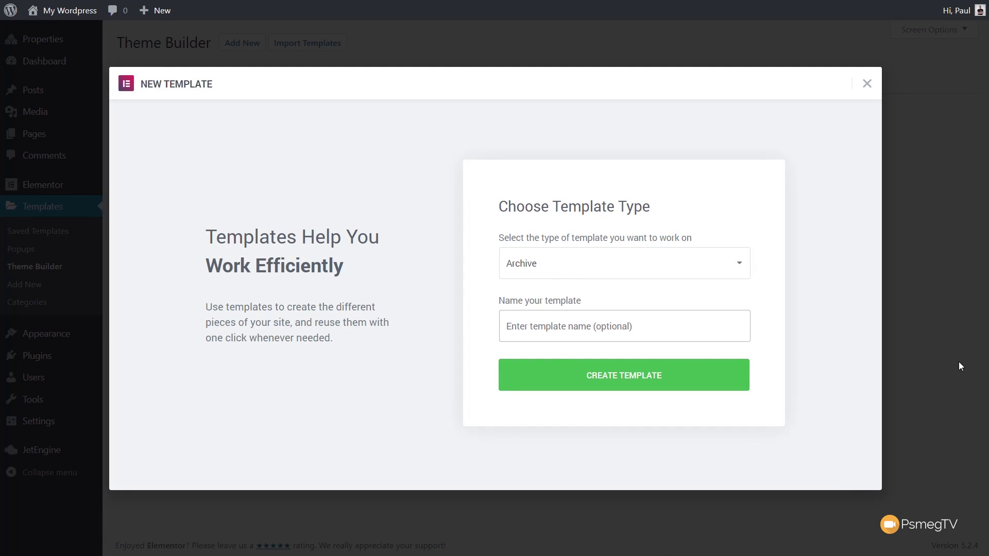
type("Default P")
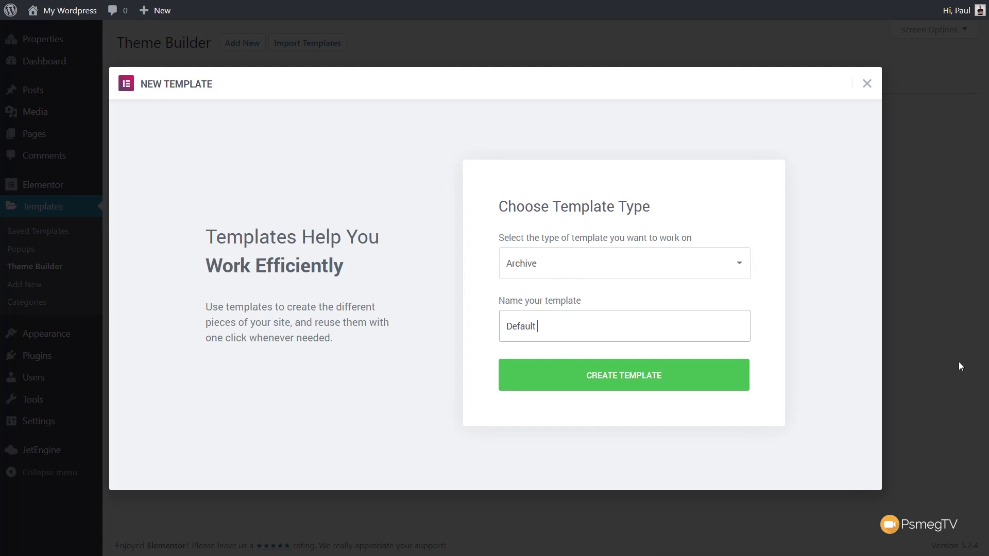
type("roperty Archive")
left_click(623, 380)
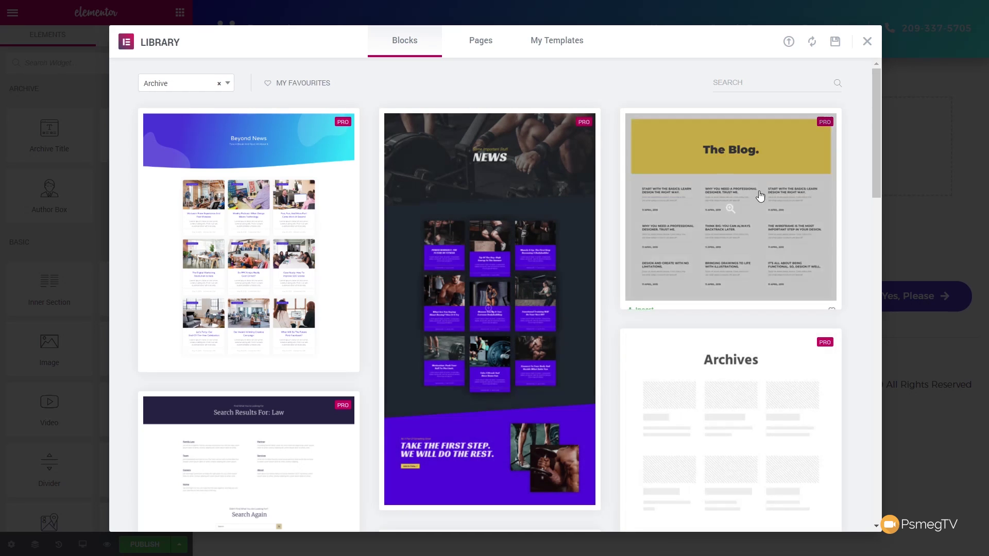
left_click(867, 43)
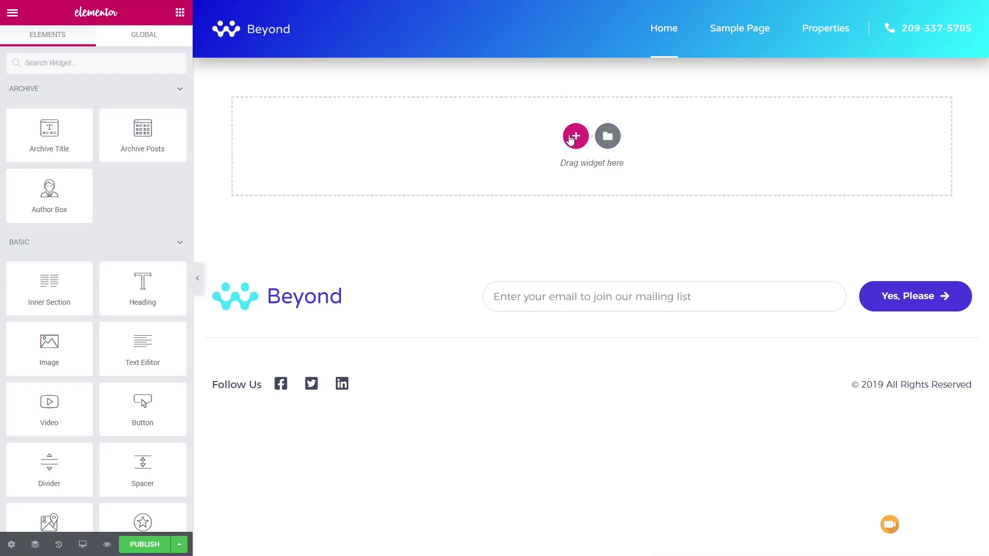
- Add a single-column section to the archive template with 50 px of top and bottom padding
left_click(571, 138)
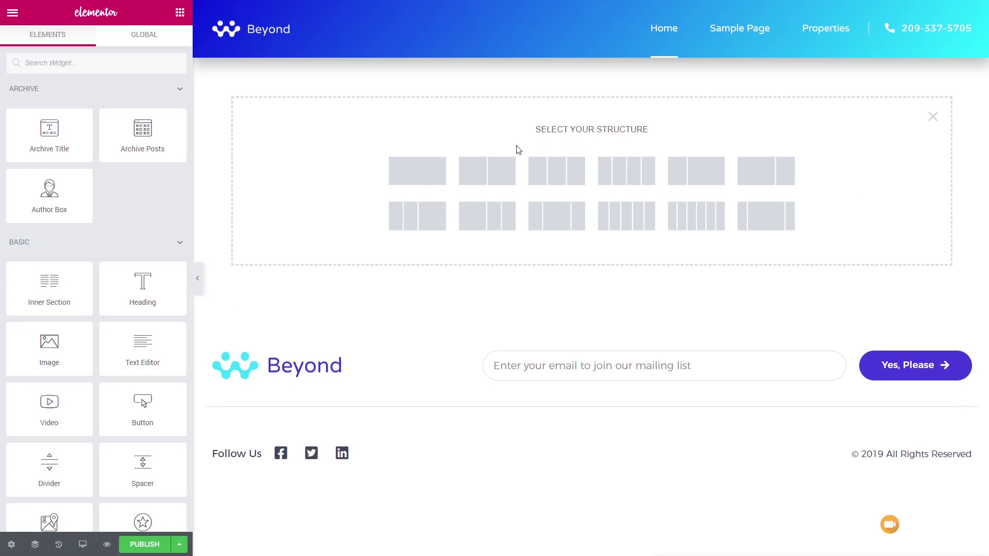
left_click(431, 176)
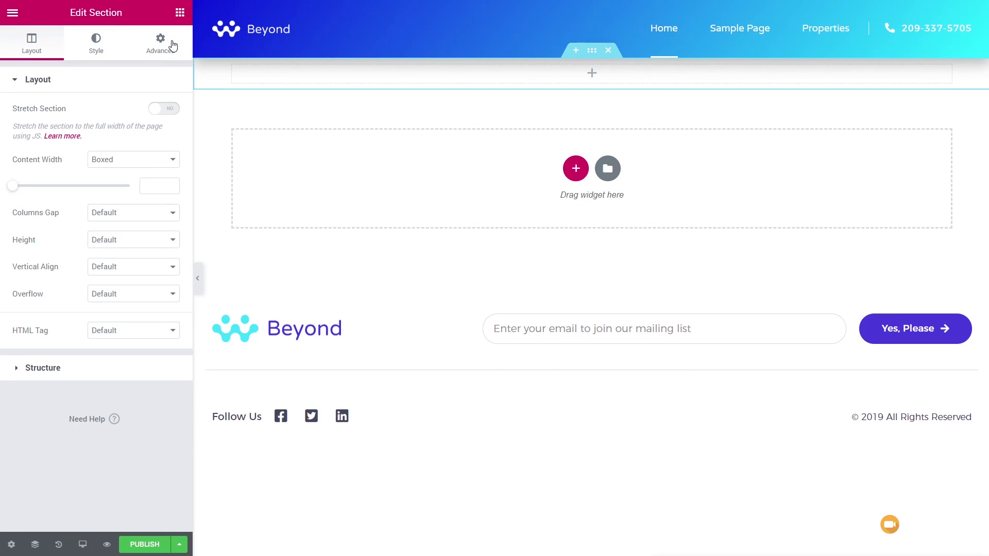
left_click(172, 45)
left_click(21, 183)
type("5")
left_click(87, 182)
type("5")
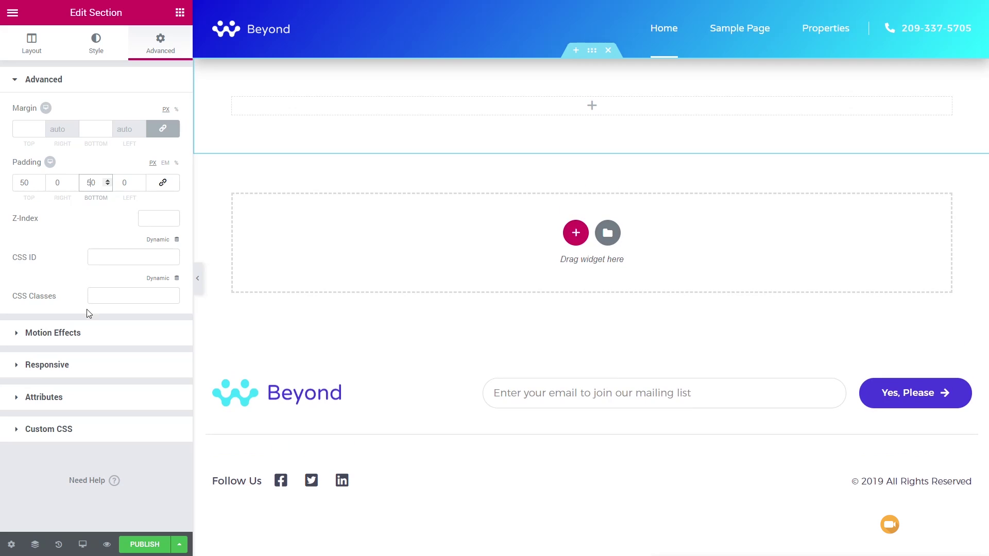
- Place an Archive Posts widget in the new section and preview the template's dynamic content as Properties Archive
left_click(180, 14)
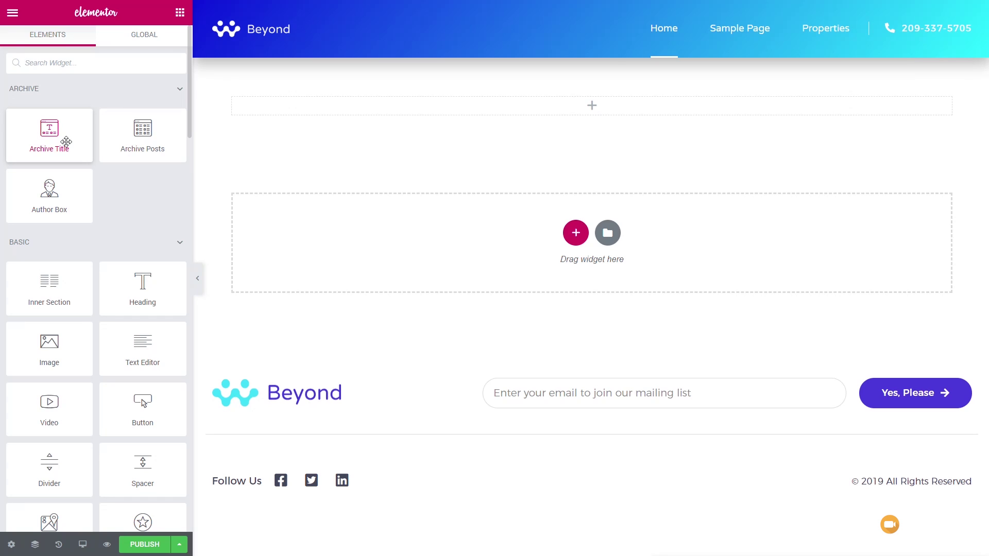
left_click_drag(136, 135, 325, 107)
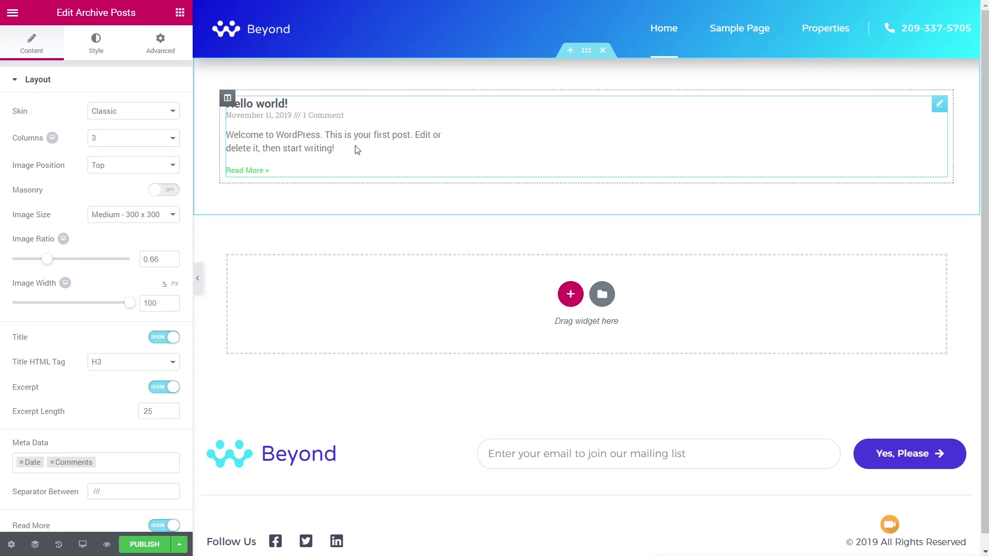
left_click(12, 546)
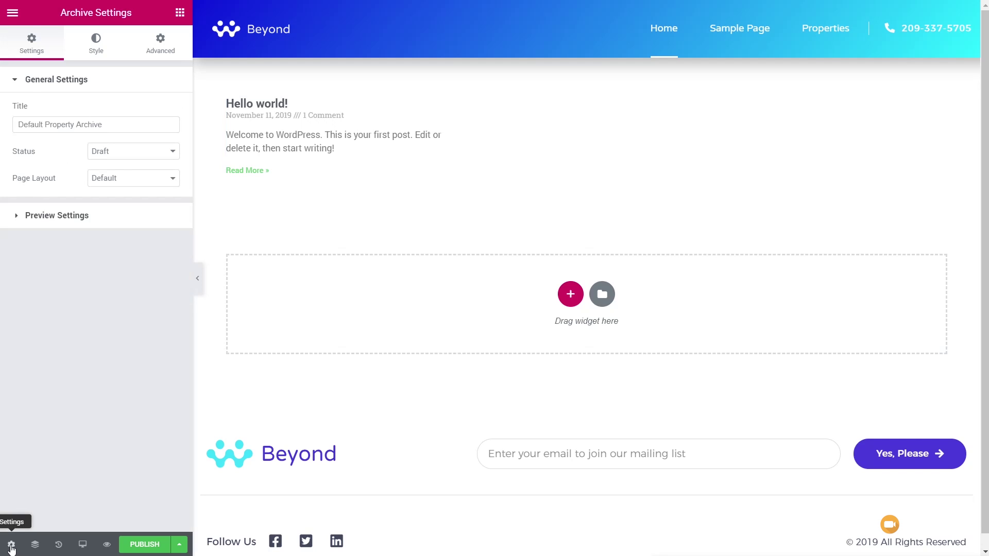
left_click(52, 218)
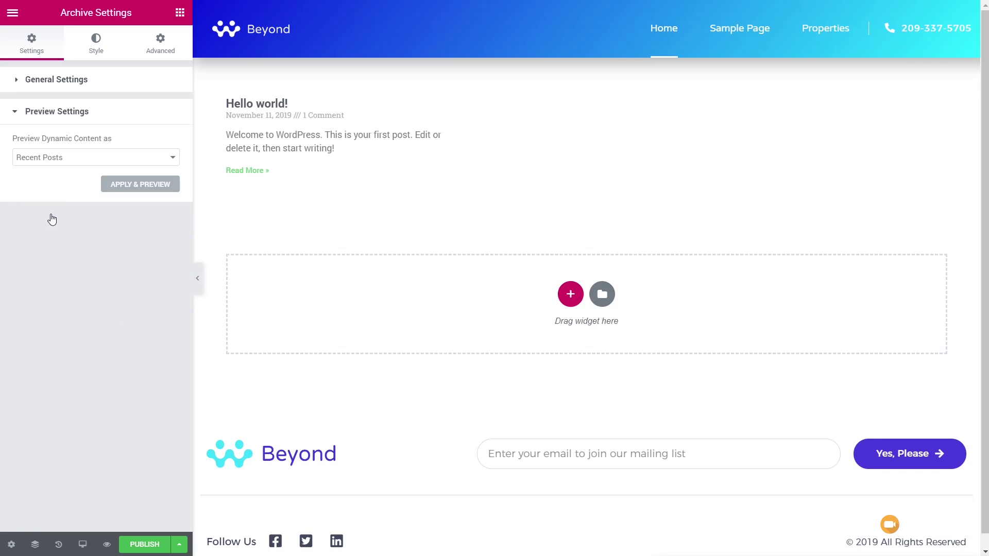
left_click(53, 161)
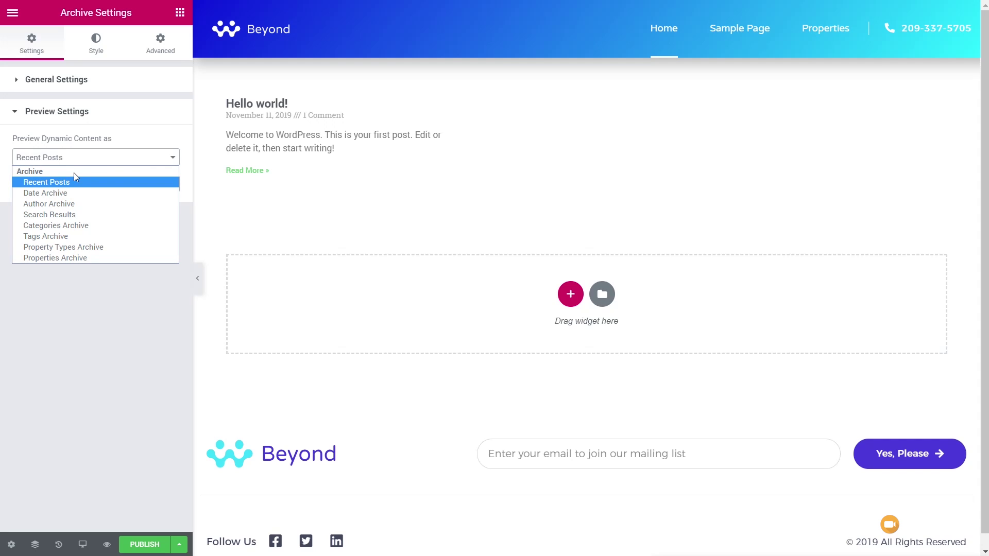
left_click(70, 257)
left_click(140, 187)
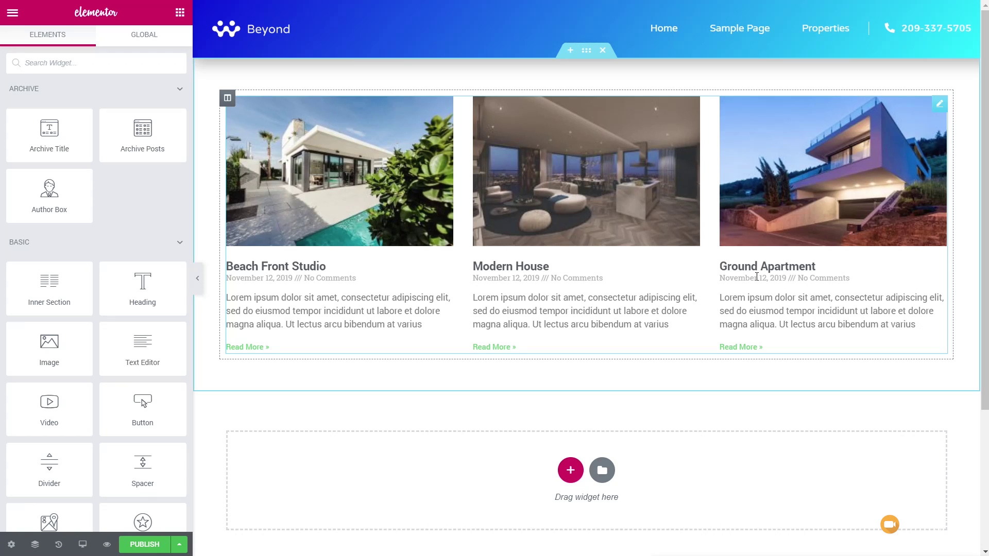
- Give the Archive Posts widget the Cards skin, Medium Large - 768 x 0 image size and an image ratio of 0.7
left_click(939, 105)
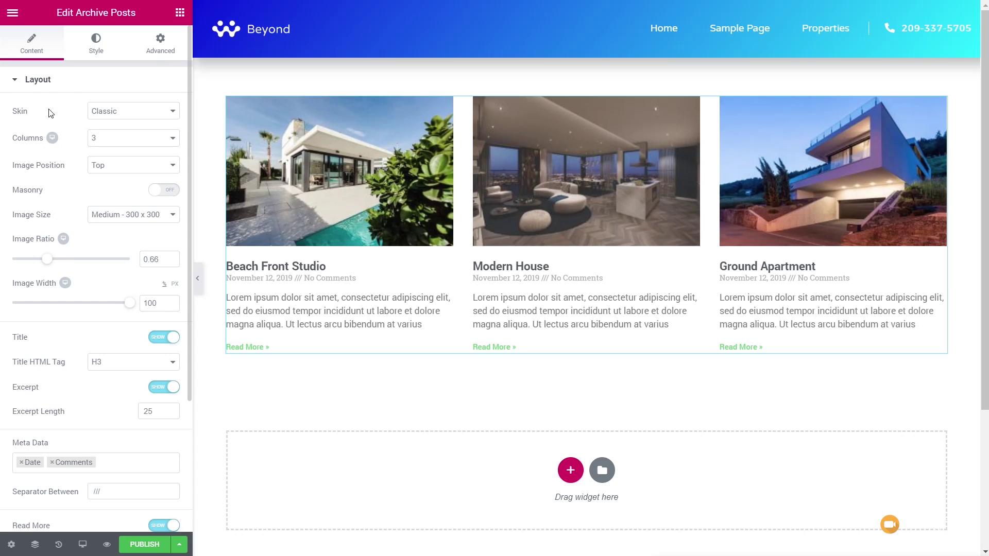
left_click(103, 113)
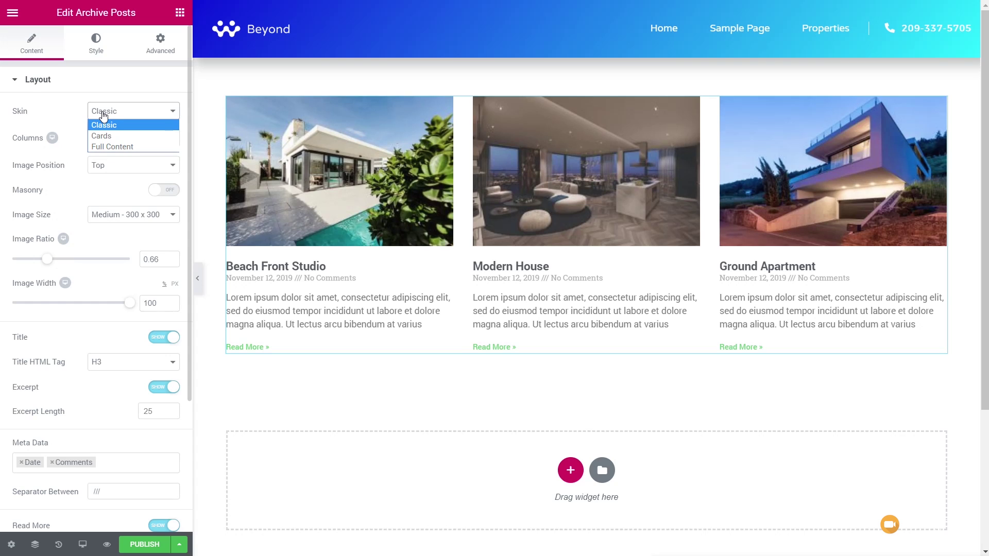
left_click(107, 136)
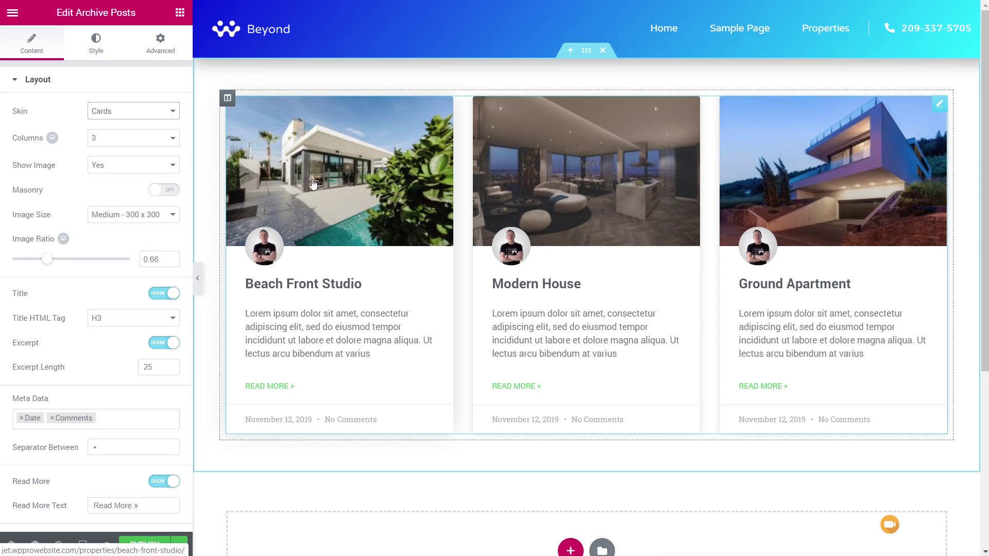
left_click(158, 216)
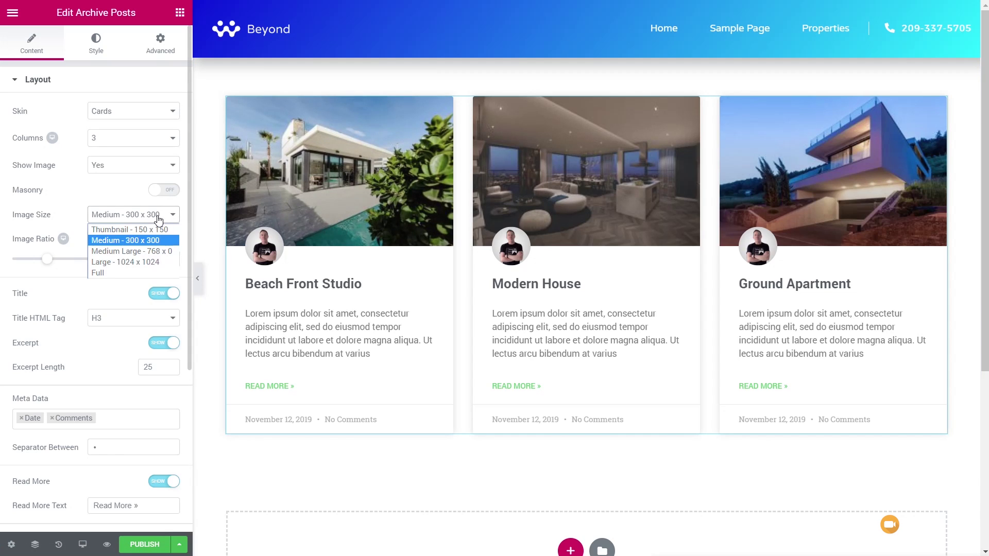
left_click(154, 251)
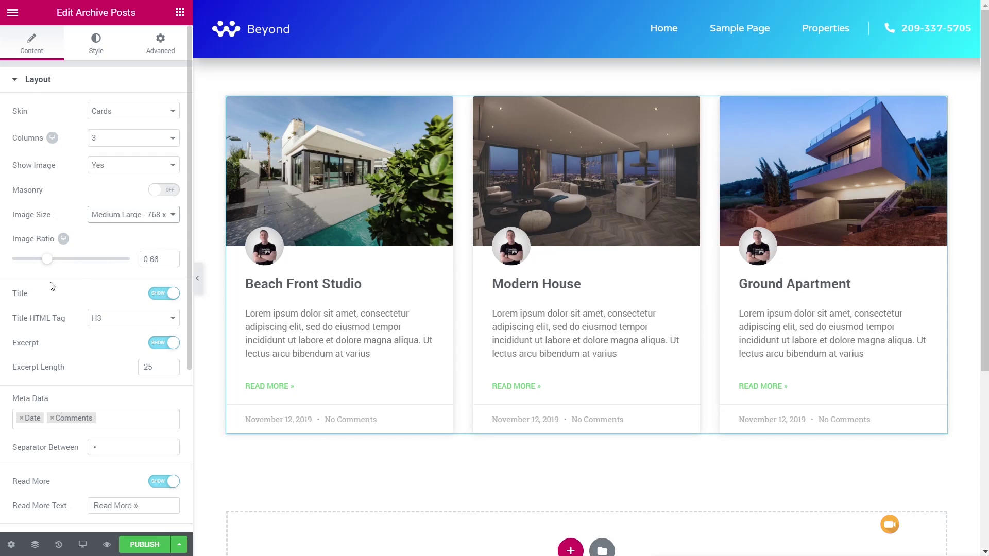
mouse_move(47, 259)
left_mouse_down()
mouse_move(62, 266)
mouse_move(50, 267)
left_mouse_up()
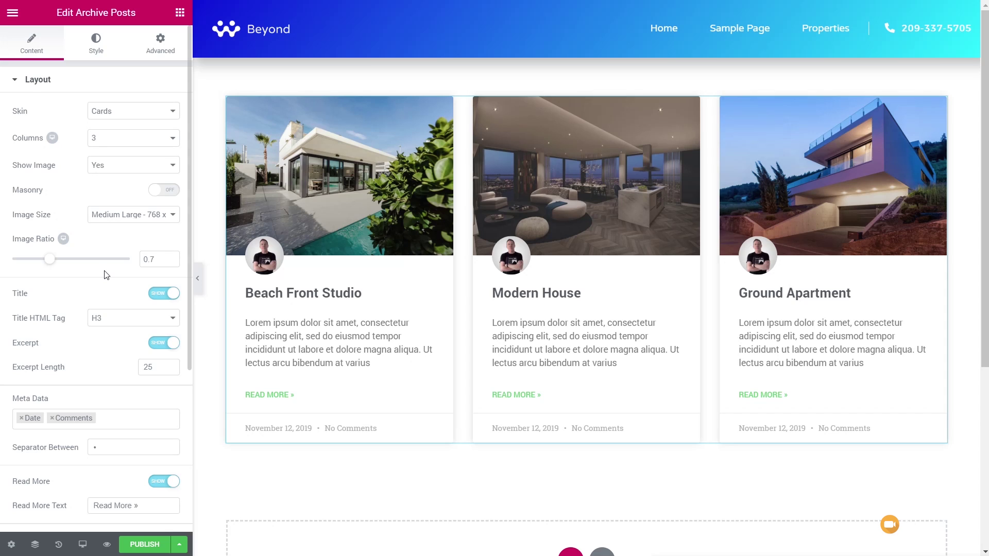
- Remove the Date and Comments meta data from the property cards and hide their Read More link and badge
scroll(108, 370, "down", 2)
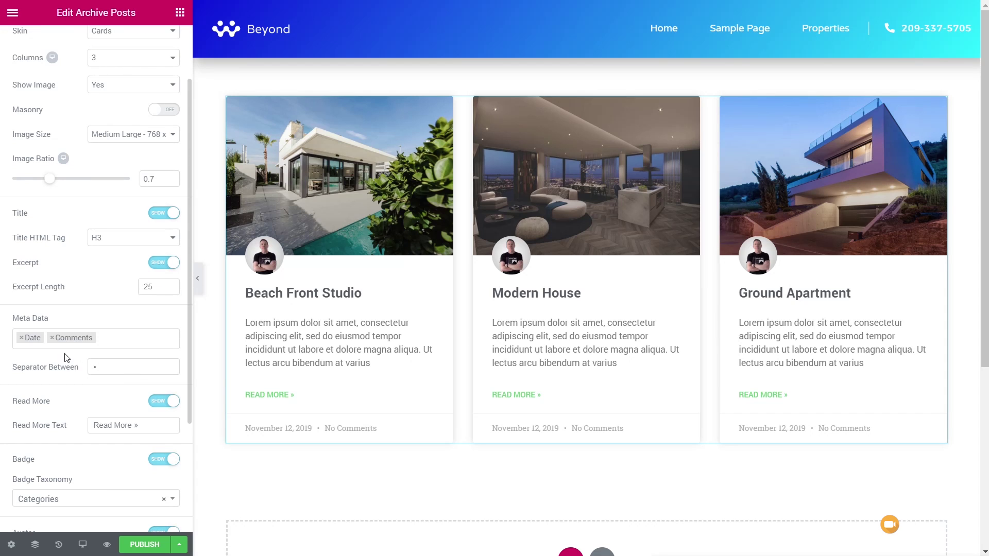
left_click(54, 339)
left_click(22, 337)
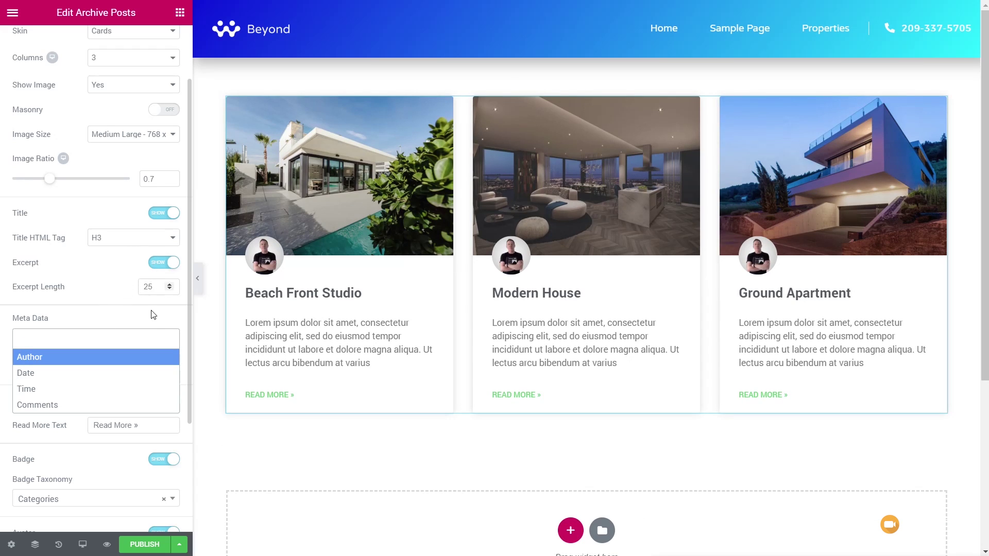
left_click(106, 293)
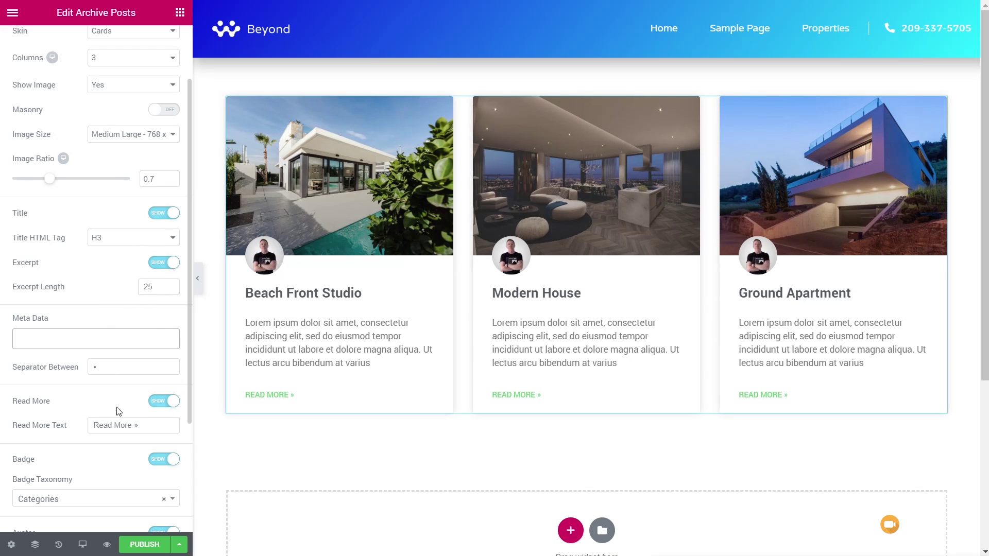
left_click(160, 403)
left_click(159, 434)
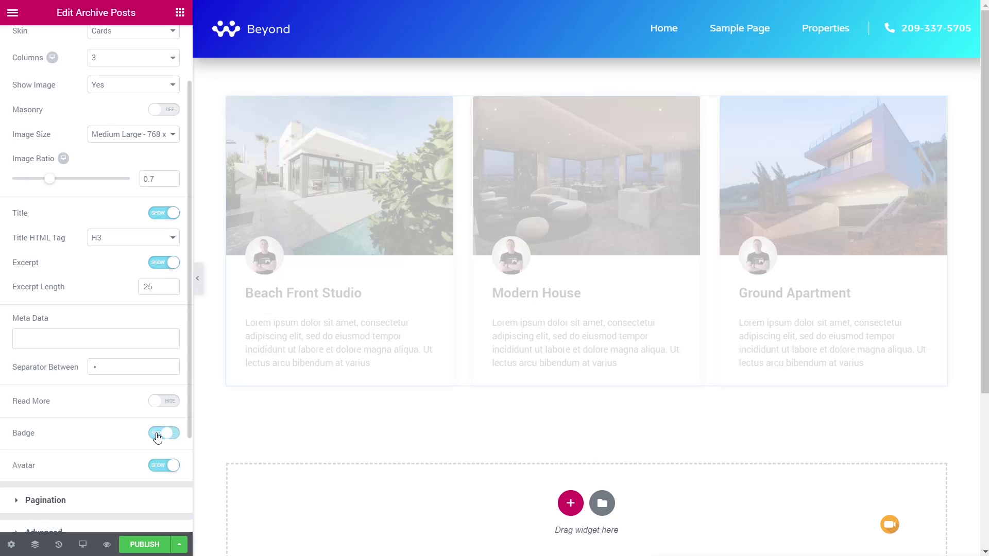
- Hide the avatar on the property cards and open the Archive Posts pagination settings
left_click(157, 469)
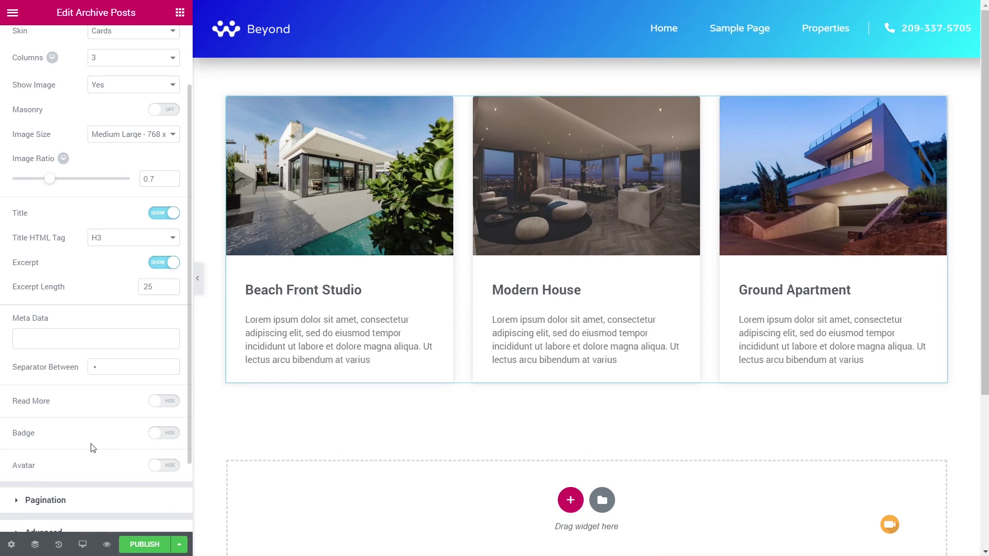
scroll(93, 448, "down", 2)
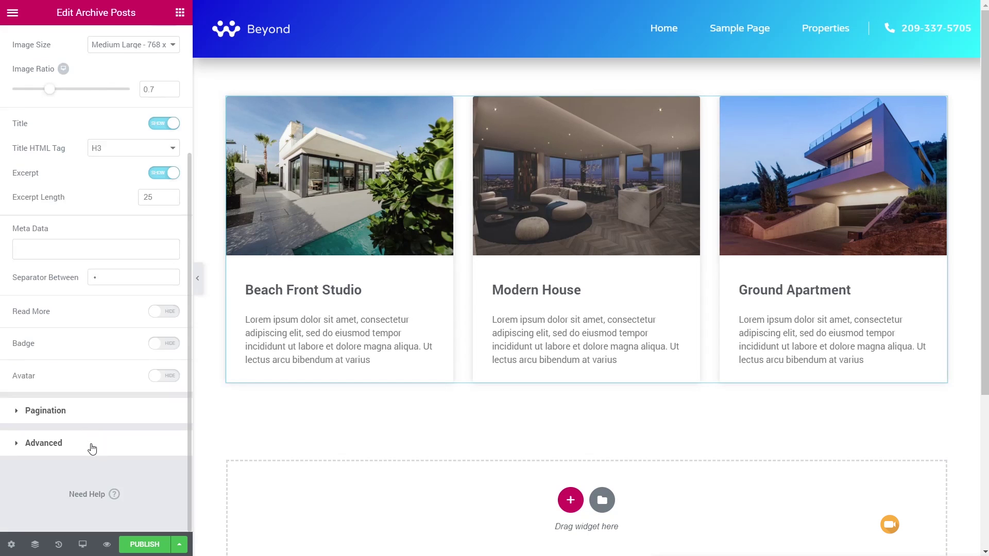
left_click(45, 411)
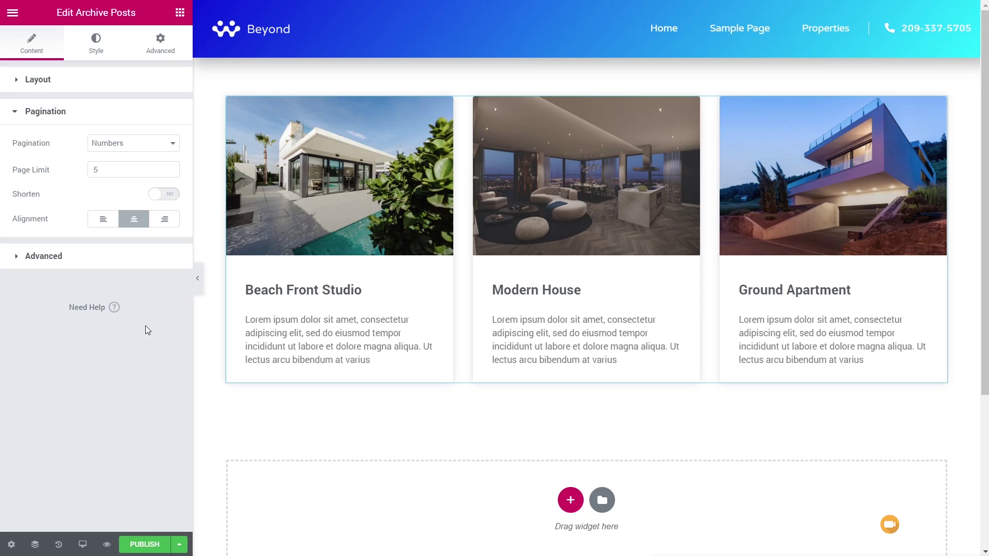
- Start publishing the archive template and add a display condition that includes Properties Archive
left_click(152, 543)
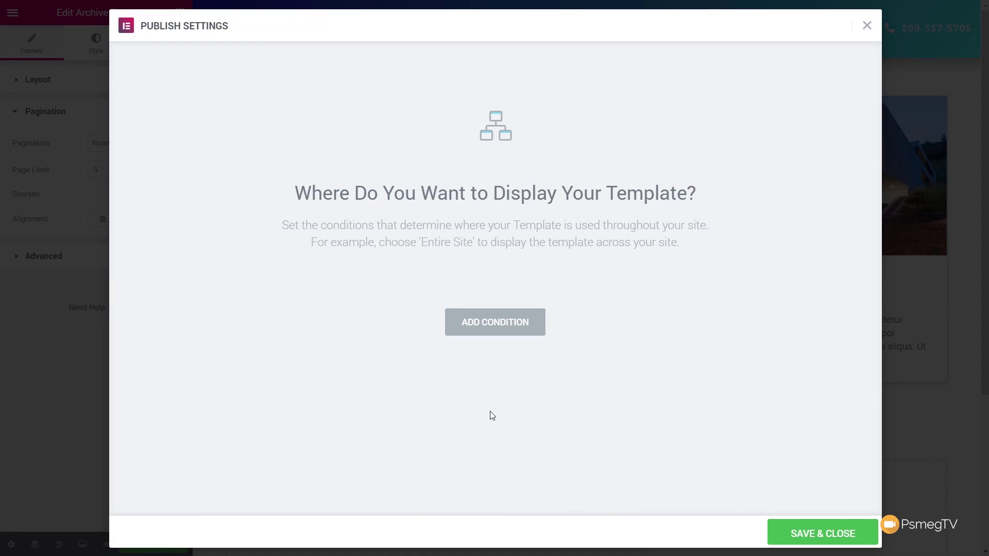
left_click(499, 324)
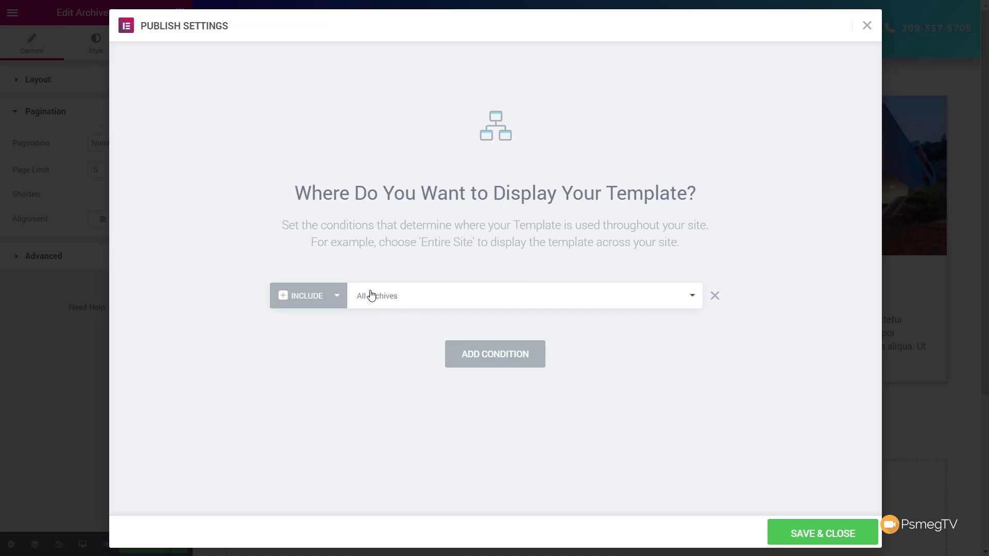
left_click(497, 296)
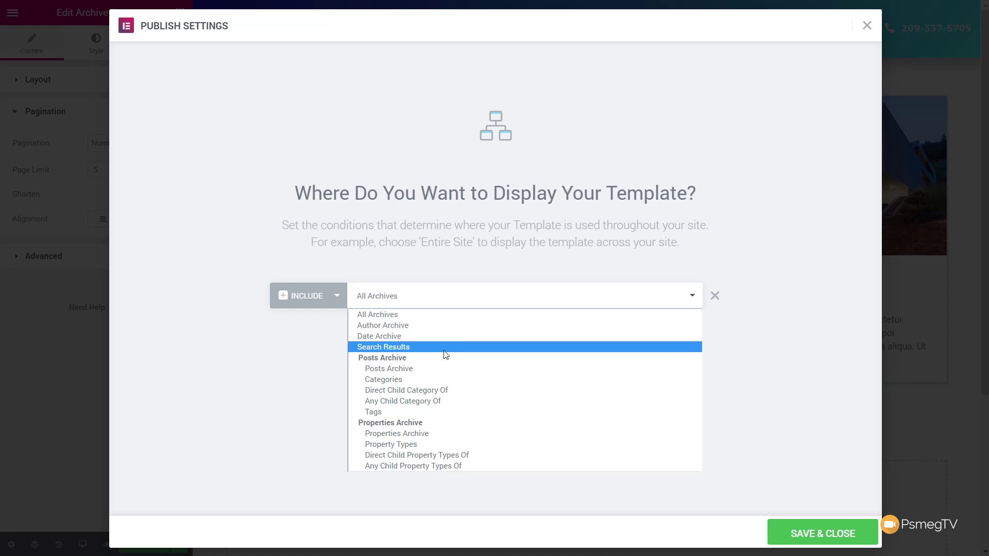
left_click(427, 435)
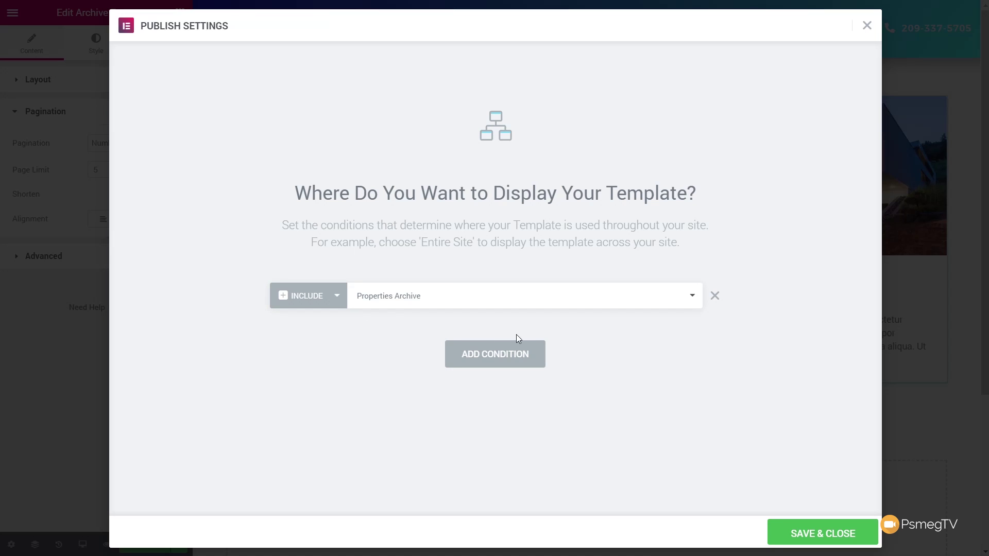
left_click(509, 359)
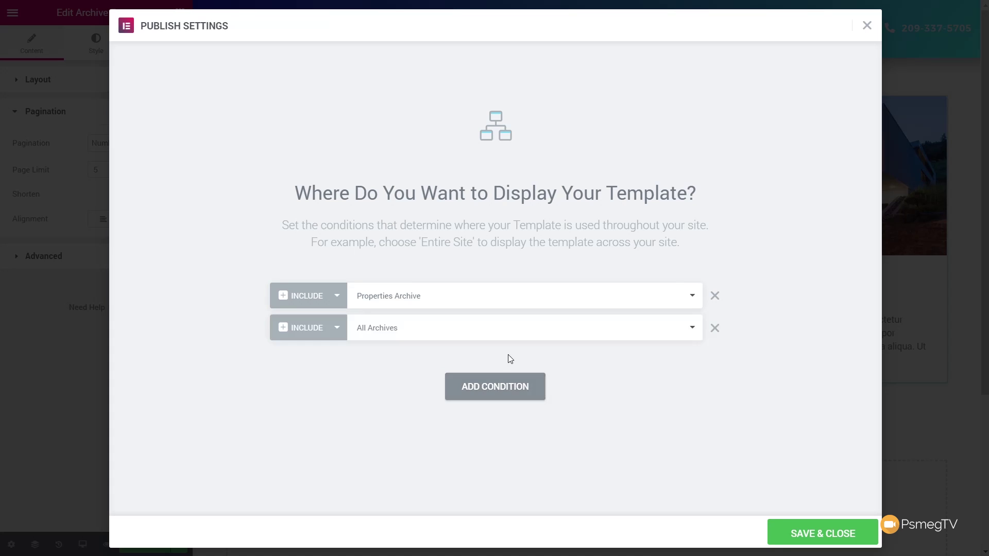
left_click(341, 333)
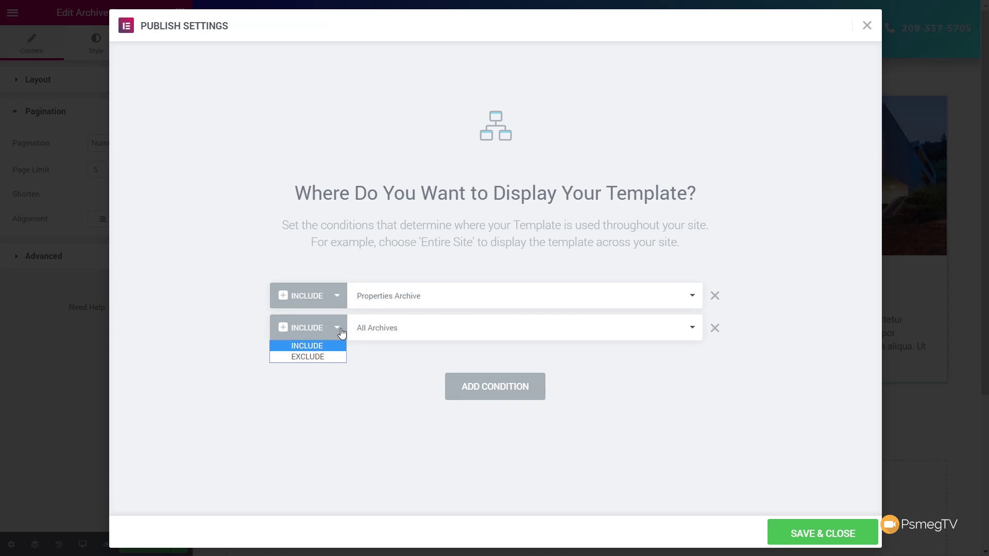
left_click(363, 366)
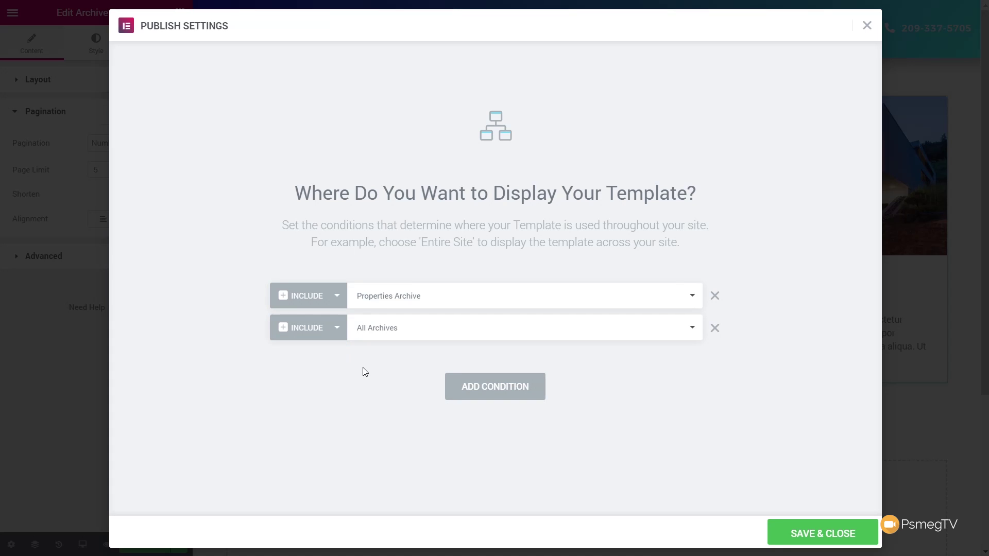
left_click(714, 331)
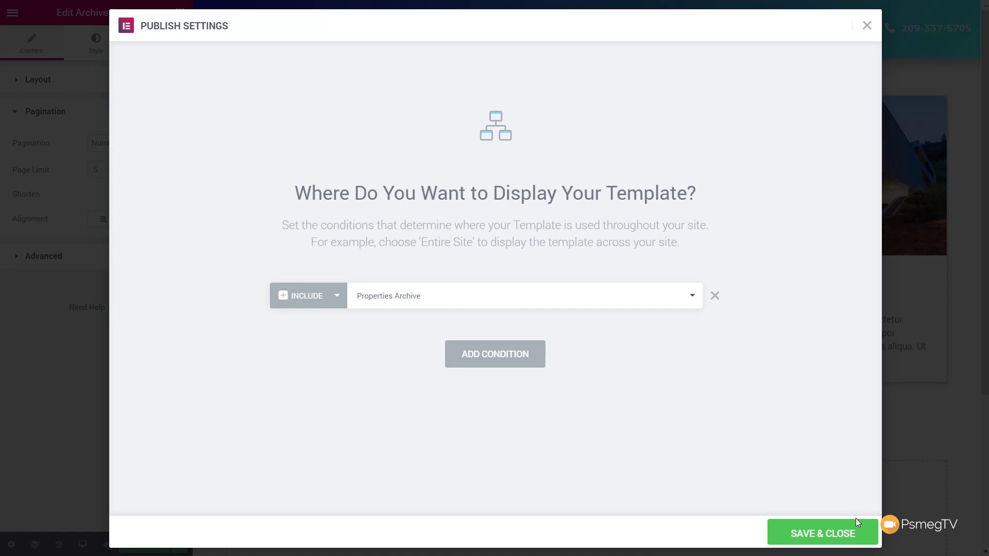
- Save the template's display conditions and exit the editor to the WordPress dashboard
left_click(821, 536)
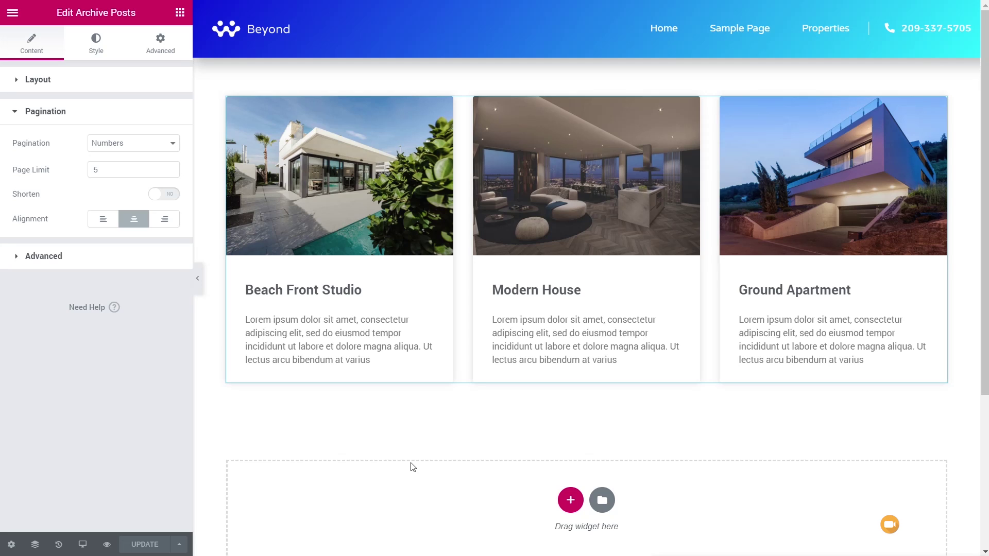
left_click(13, 13)
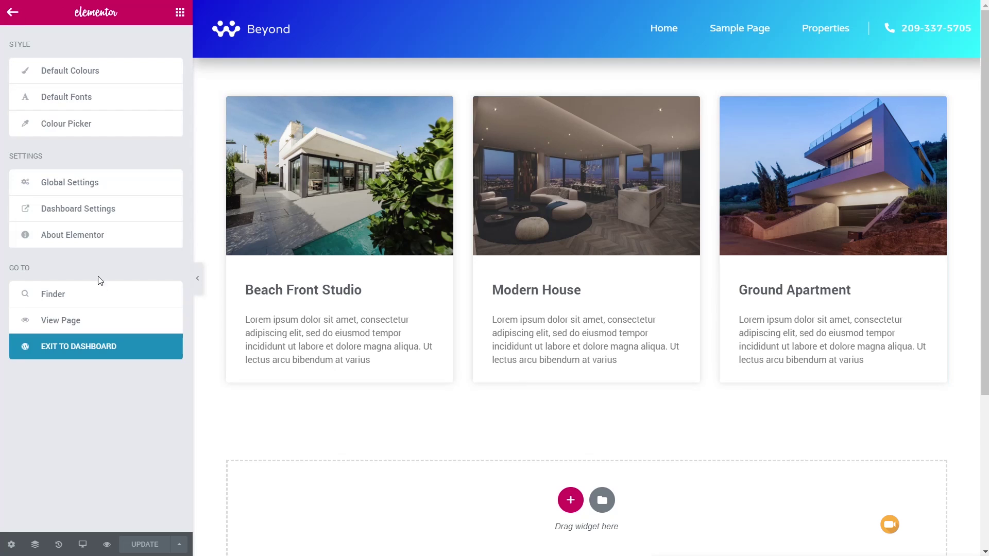
left_click(92, 349)
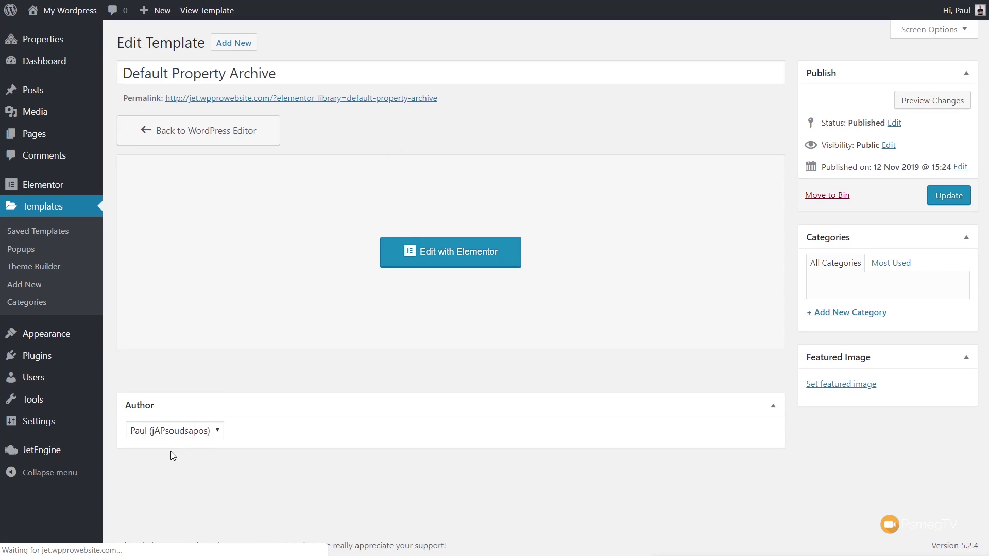
- Look up the slug of the Properties custom post type in JetEngine
mouse_move(44, 453)
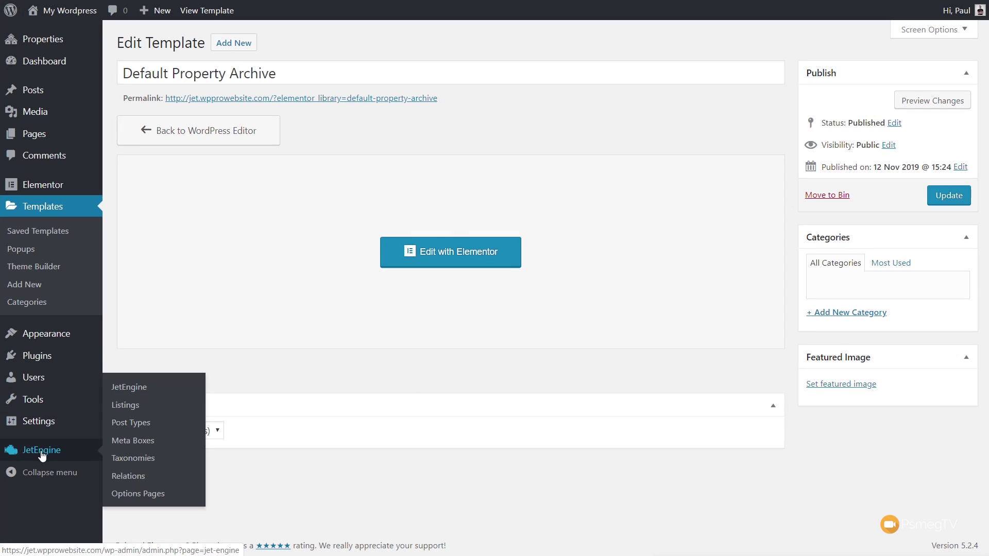
left_click(145, 426)
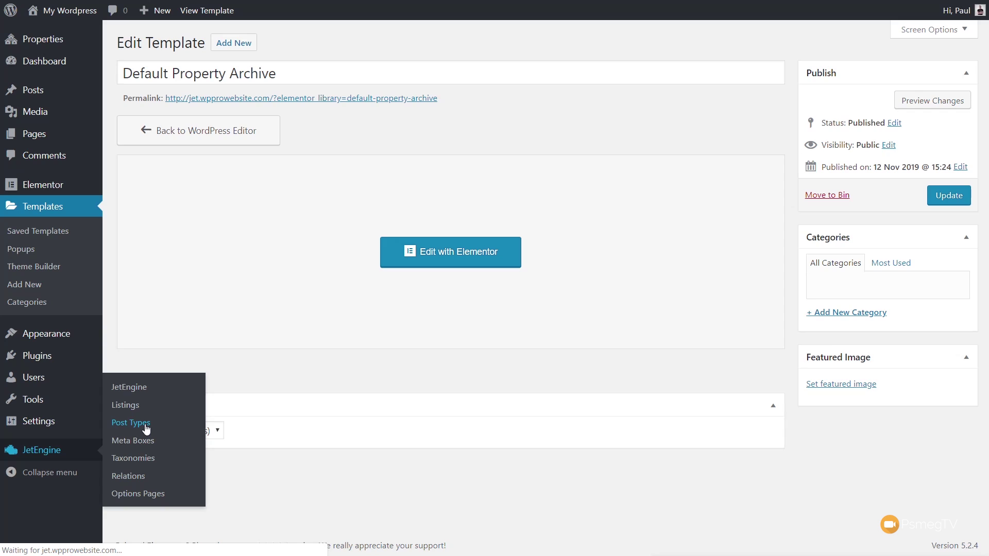
left_click_drag(413, 119, 453, 121)
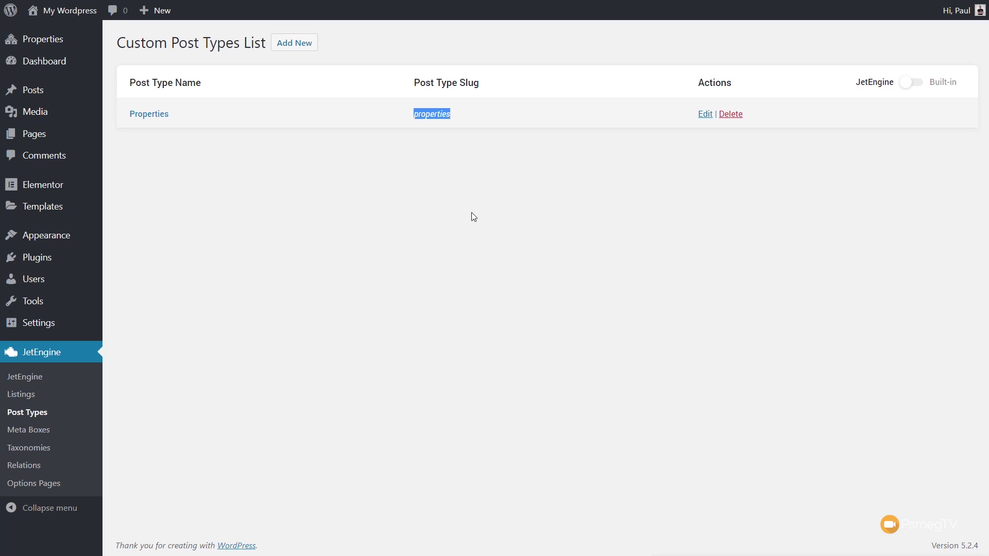
- Open Main Menu for editing and check which item boxes are enabled in the screen options
mouse_move(62, 242)
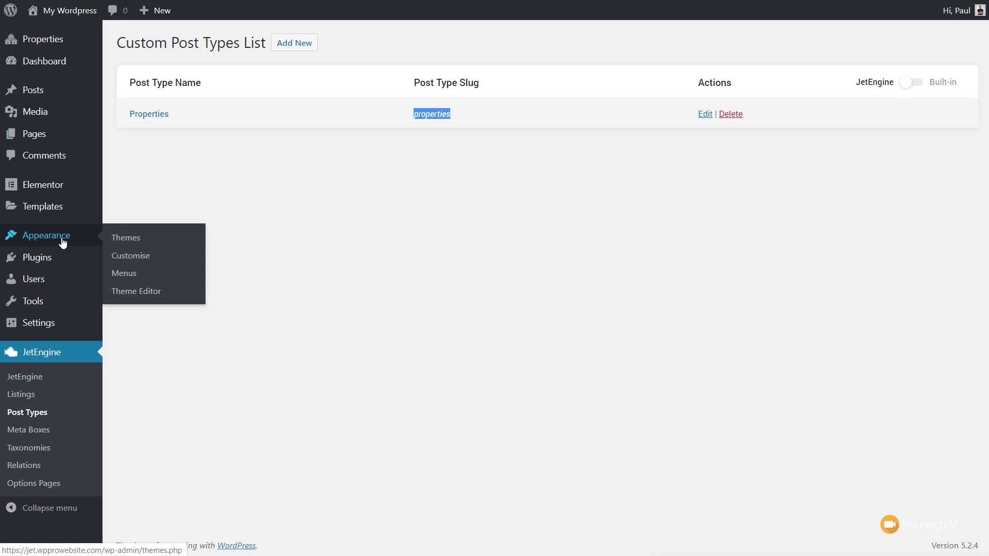
left_click(119, 280)
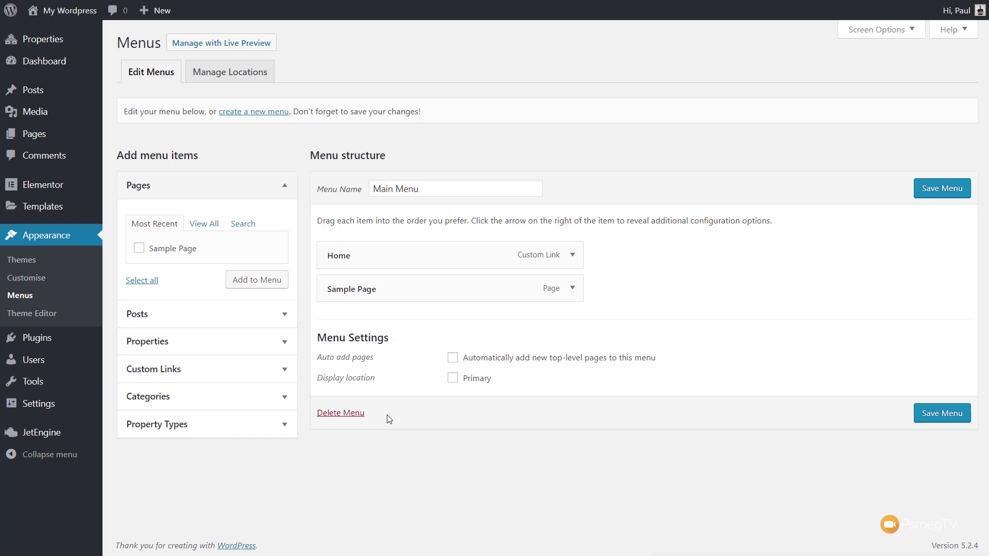
left_click(884, 30)
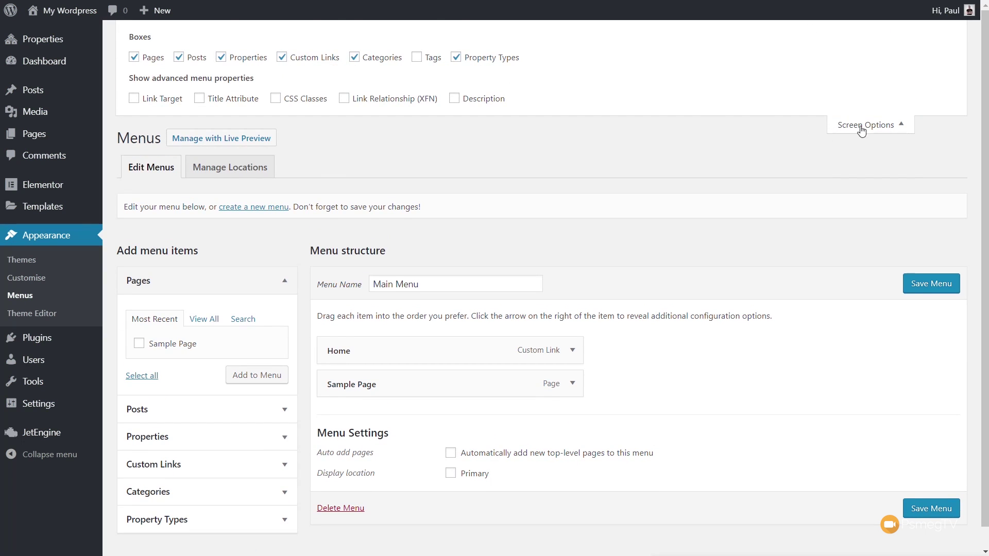
left_click(897, 125)
- Add a custom link named Properties with the URL /properties/ to Main Menu, assign the menu to the Primary location and save it
left_click(175, 368)
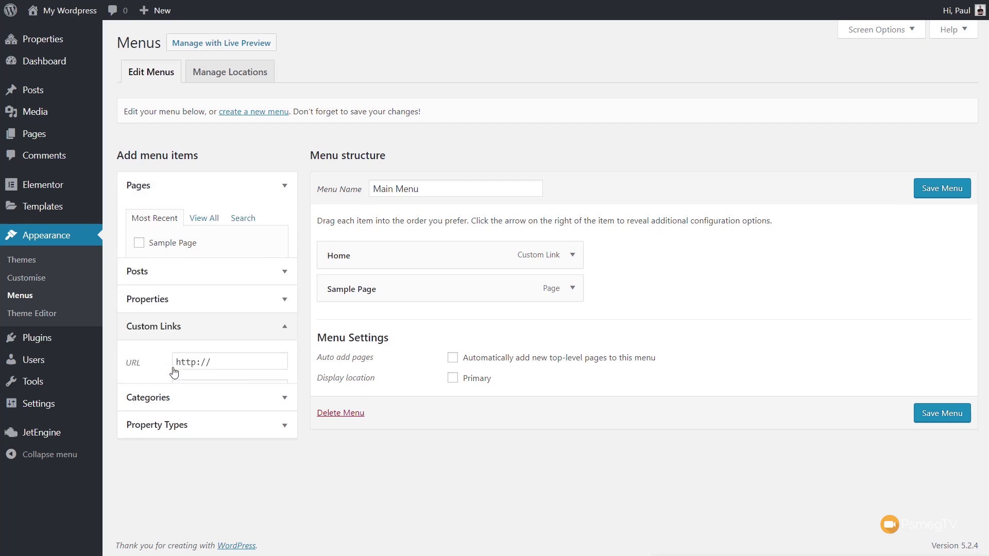
left_click(222, 310)
triple_click(223, 309)
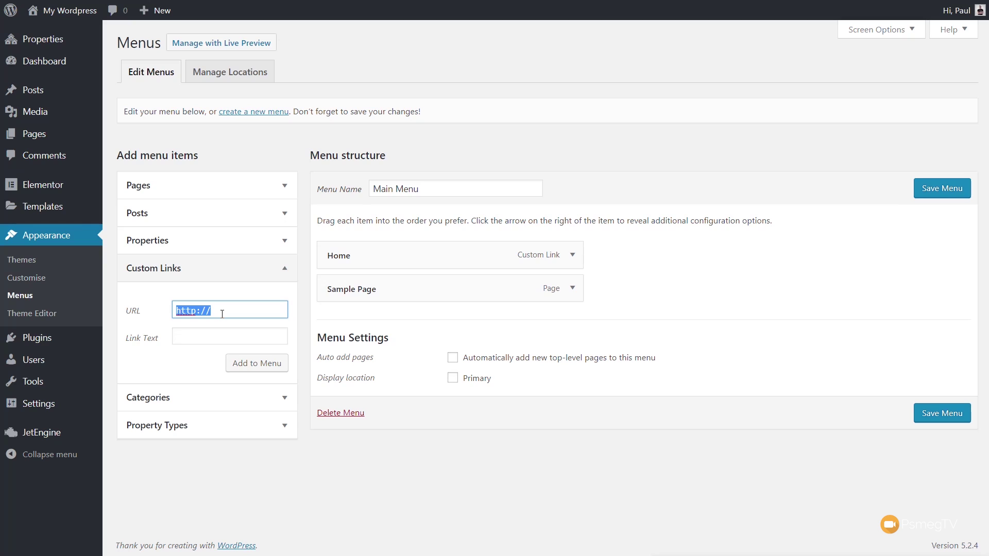
type("/properties/")
left_click(207, 337)
type("P")
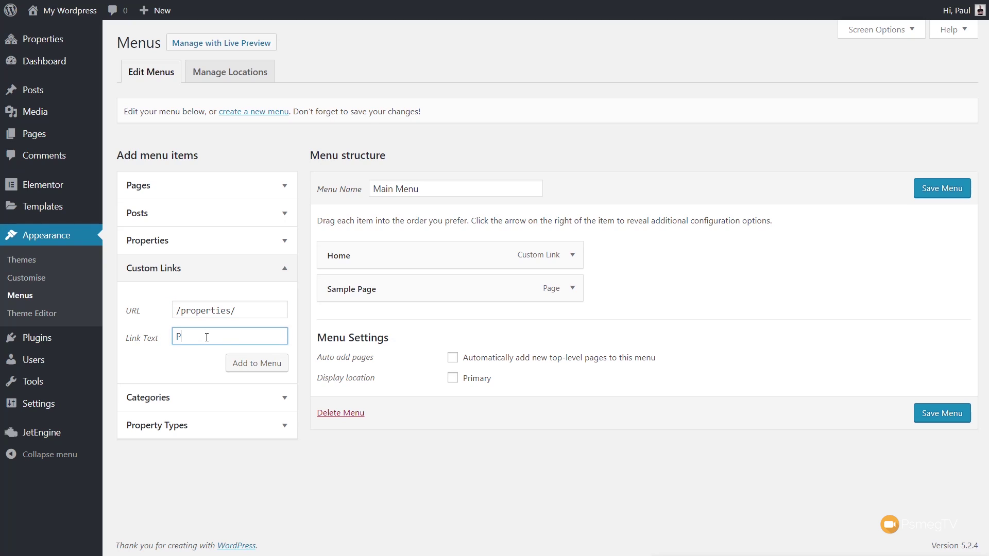
type("roperties")
left_click(262, 365)
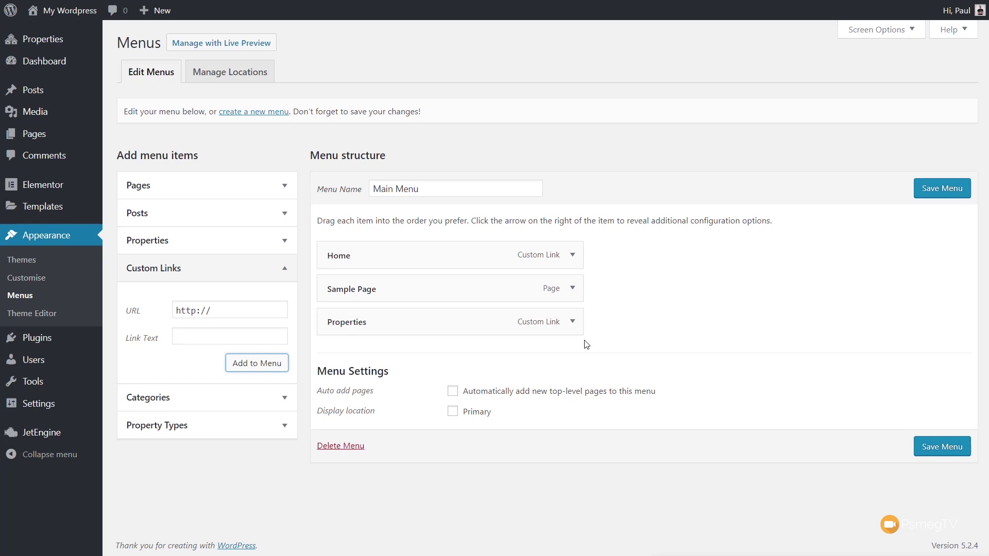
left_click(479, 420)
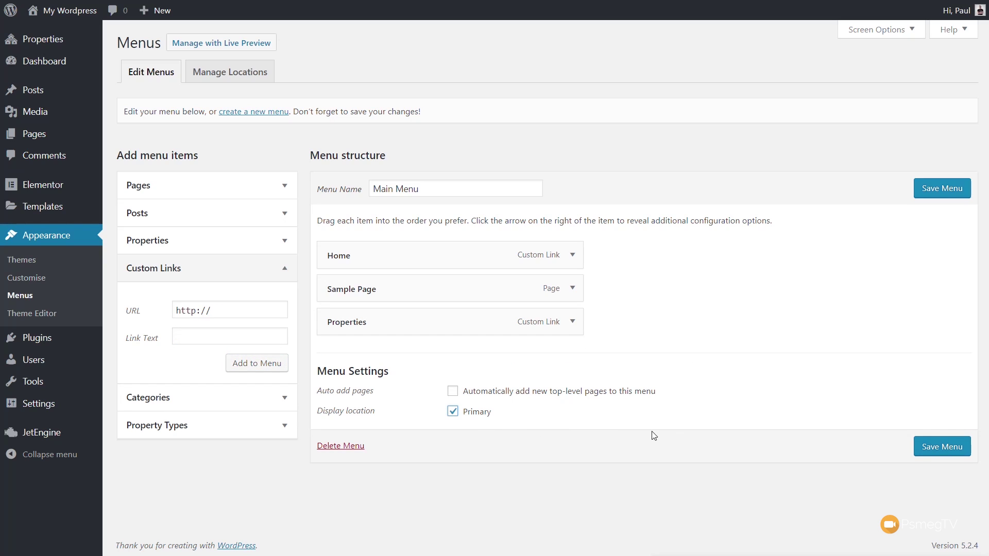
left_click(959, 197)
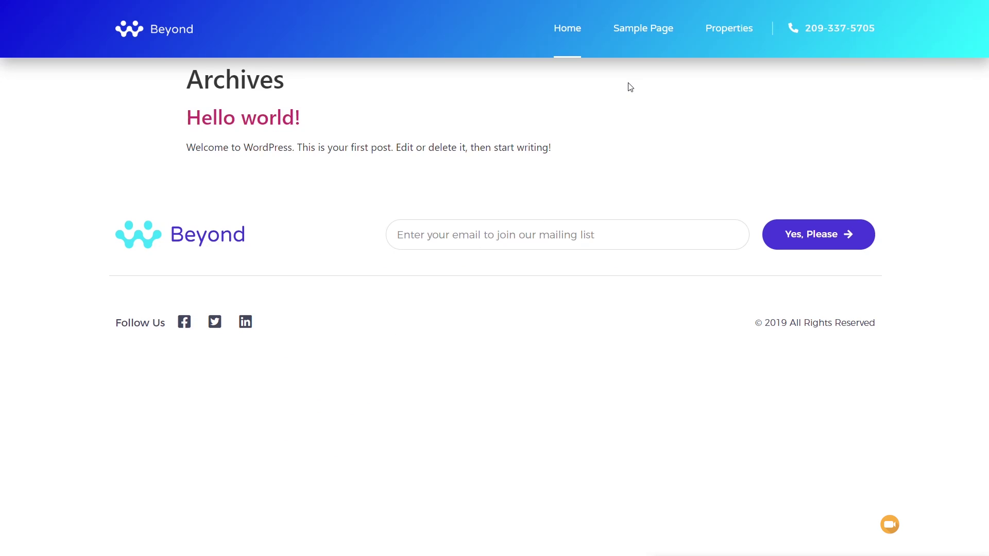
- View the Properties archive on the live site and open the Beach Front Studio property
left_click(734, 40)
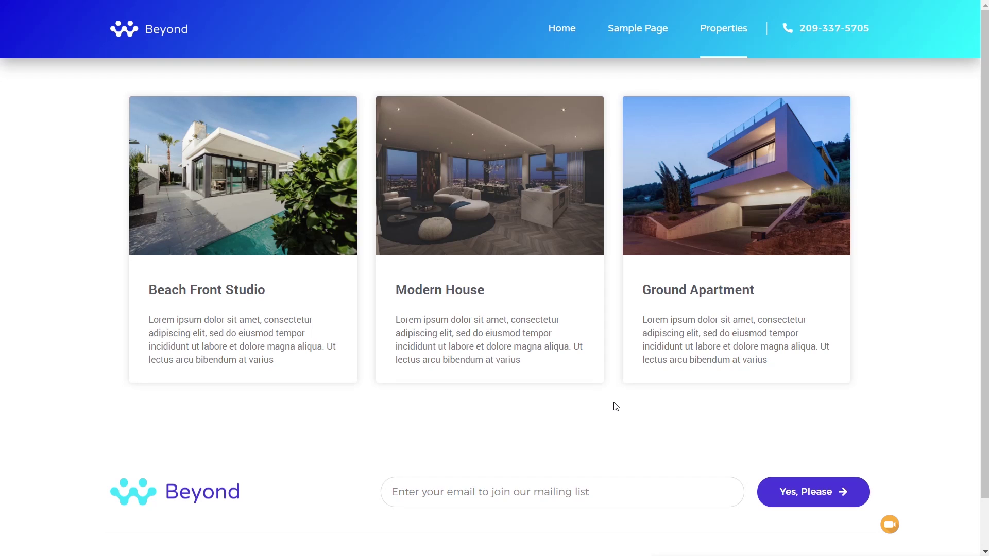
left_click(260, 221)
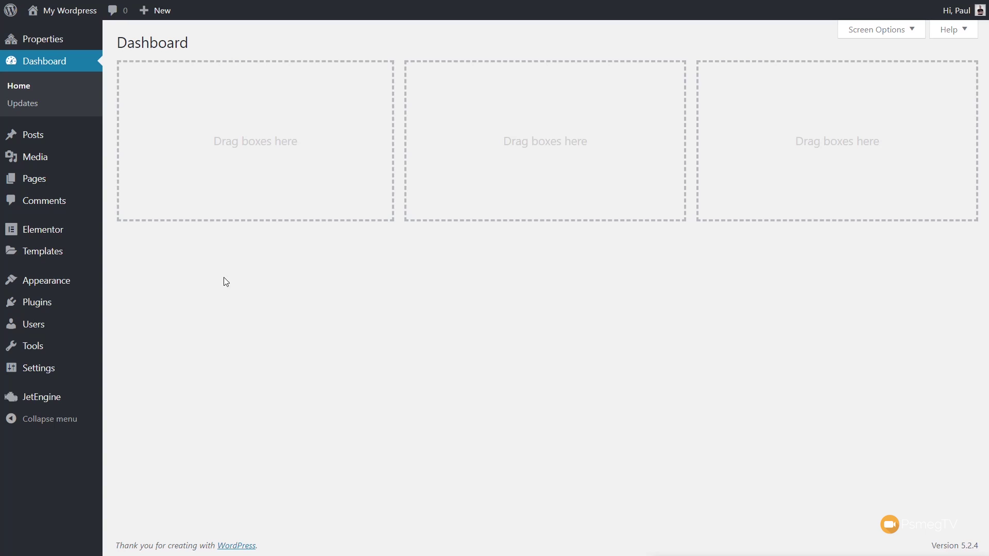
- Create a Single template in Theme Builder for the Properties post type, named Default Property Single
mouse_move(52, 256)
left_click(150, 289)
left_click(313, 95)
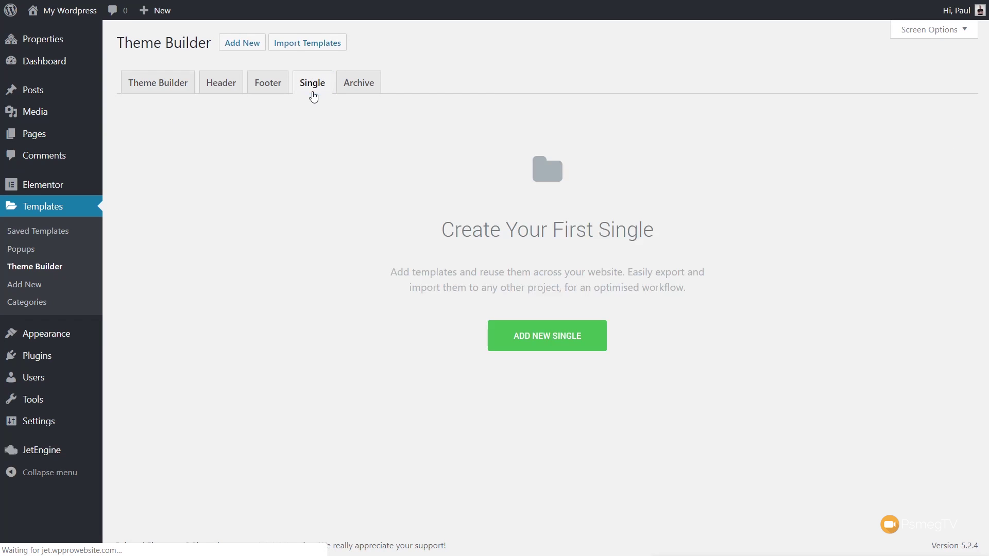
left_click(556, 341)
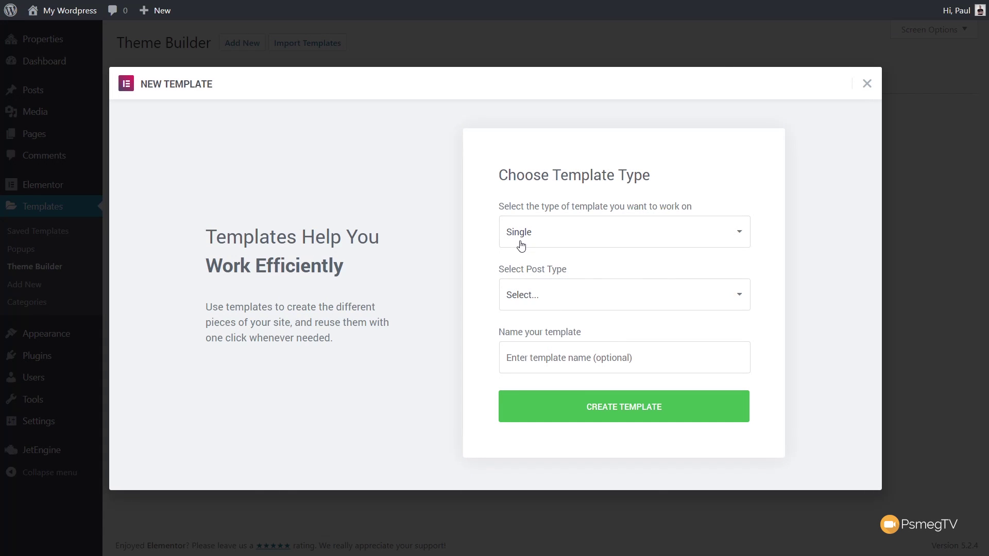
left_click(584, 296)
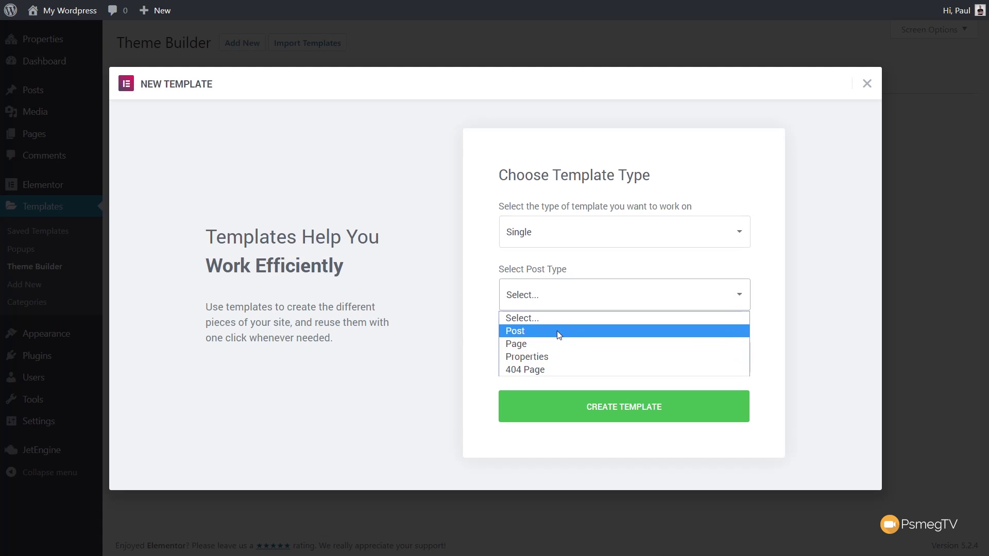
left_click(561, 357)
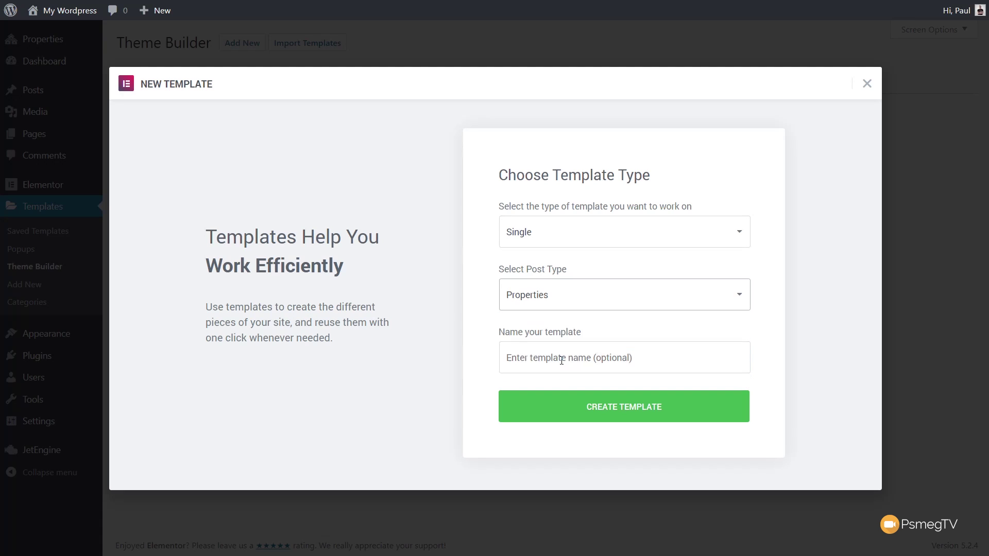
left_click(570, 358)
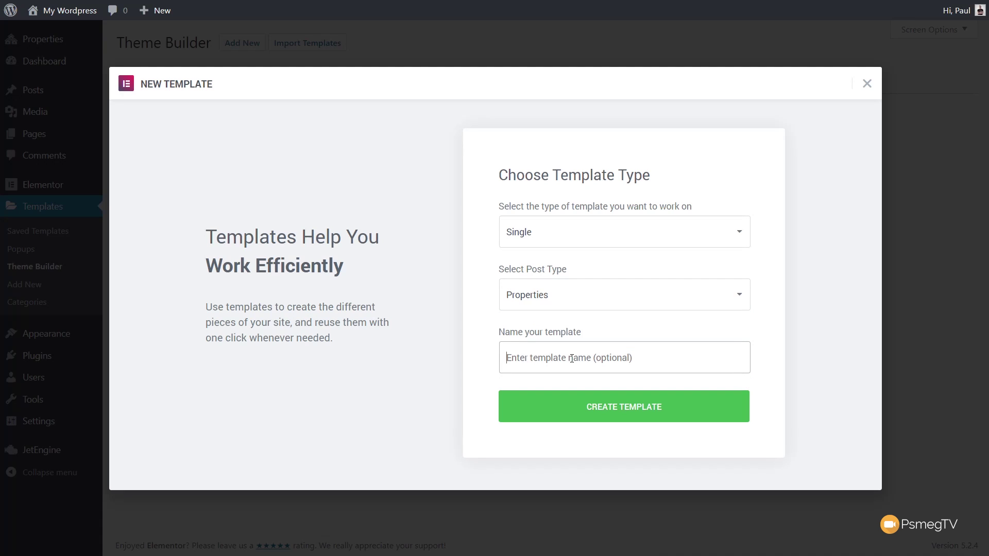
type("Default Property Single")
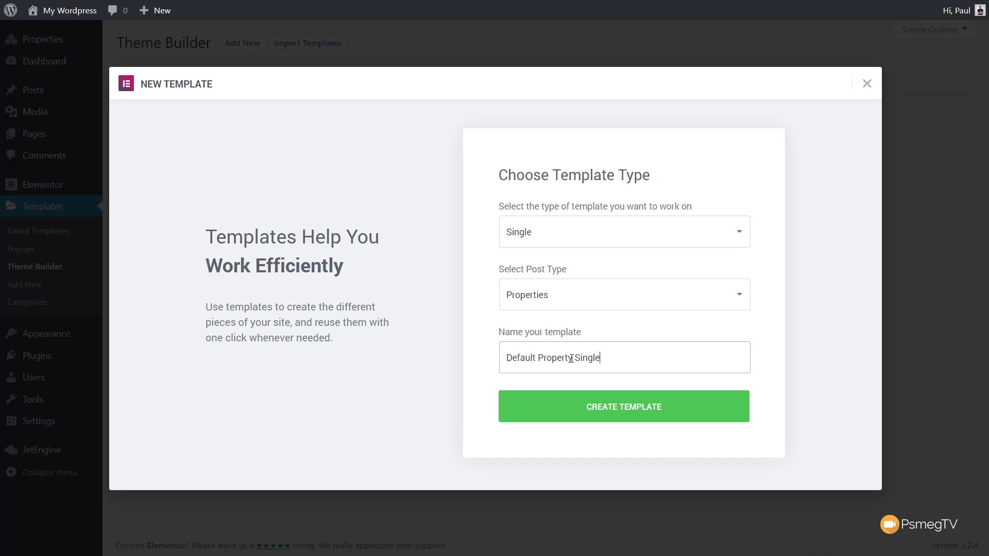
left_click(630, 419)
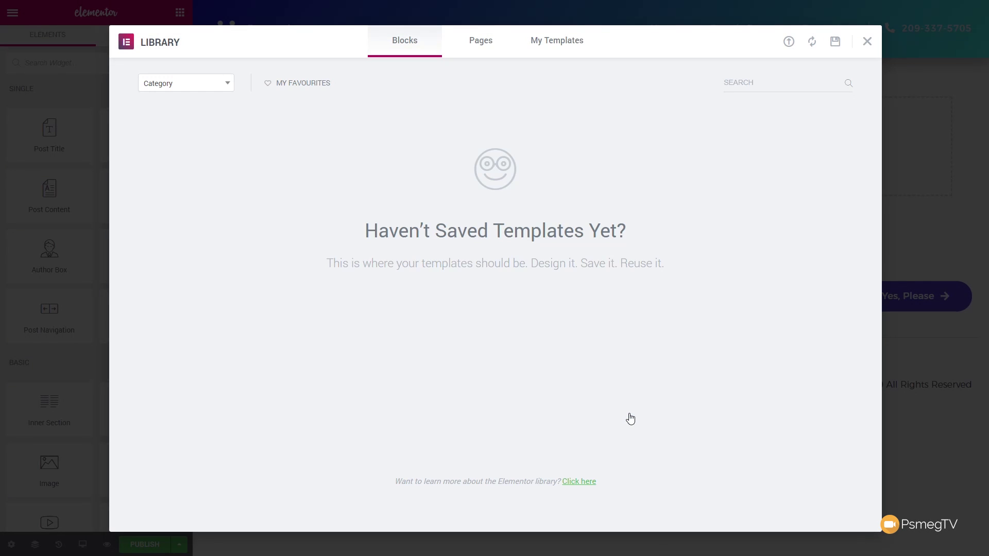
- Dismiss the template library and add a single-column section to the empty template
left_click(867, 41)
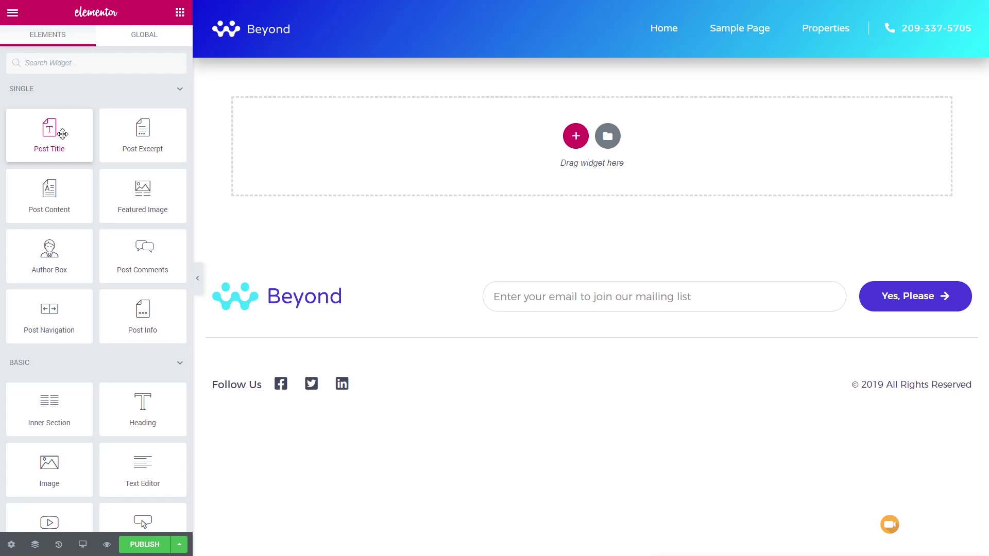
left_click(575, 136)
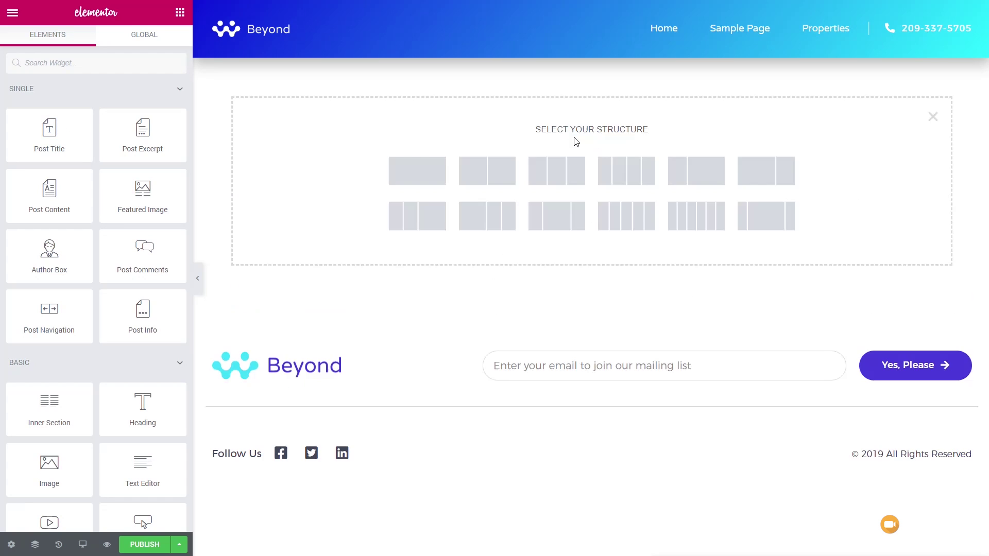
left_click(432, 179)
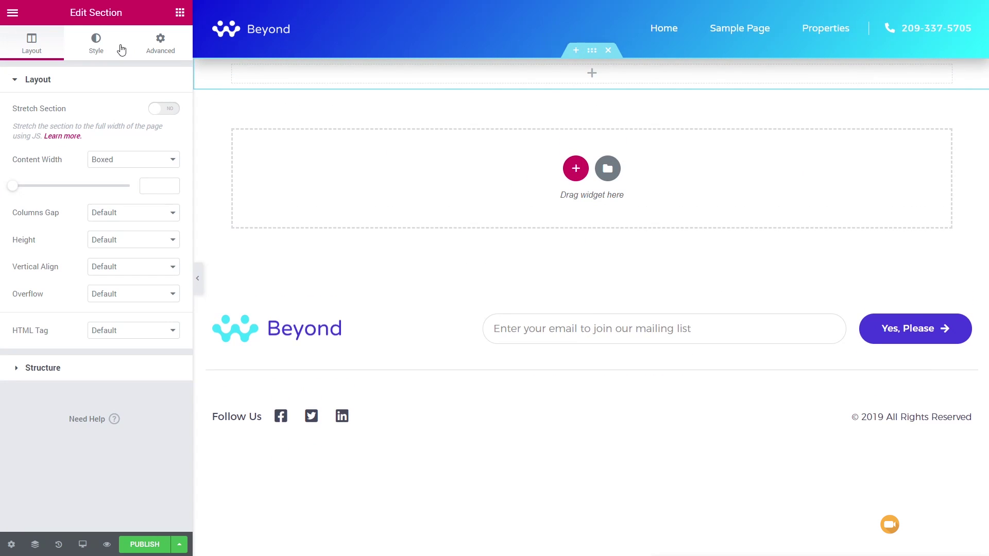
- Unlink the section's padding values and set its top and bottom padding to 50 px
left_click(162, 45)
left_click(163, 183)
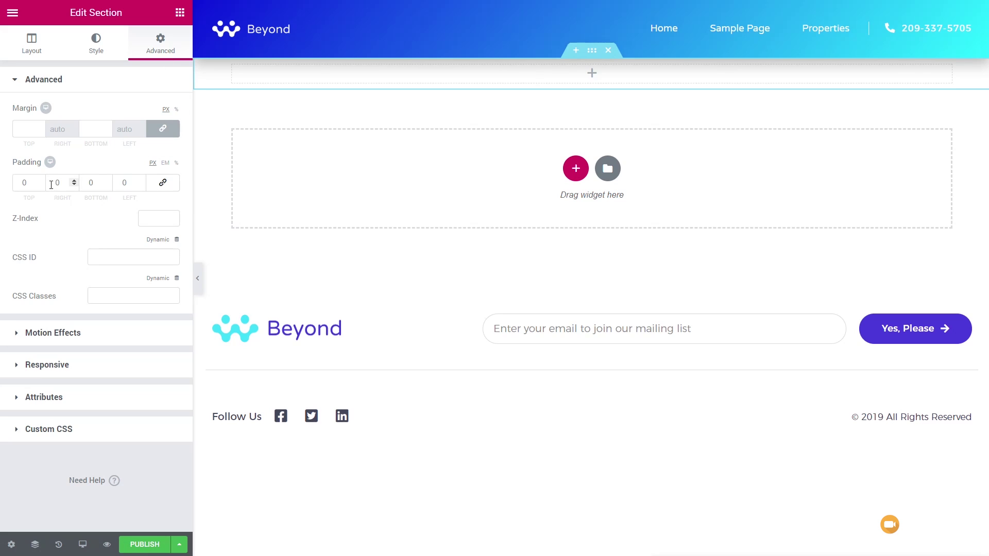
left_click(32, 185)
type("50")
left_click(91, 183)
type("50")
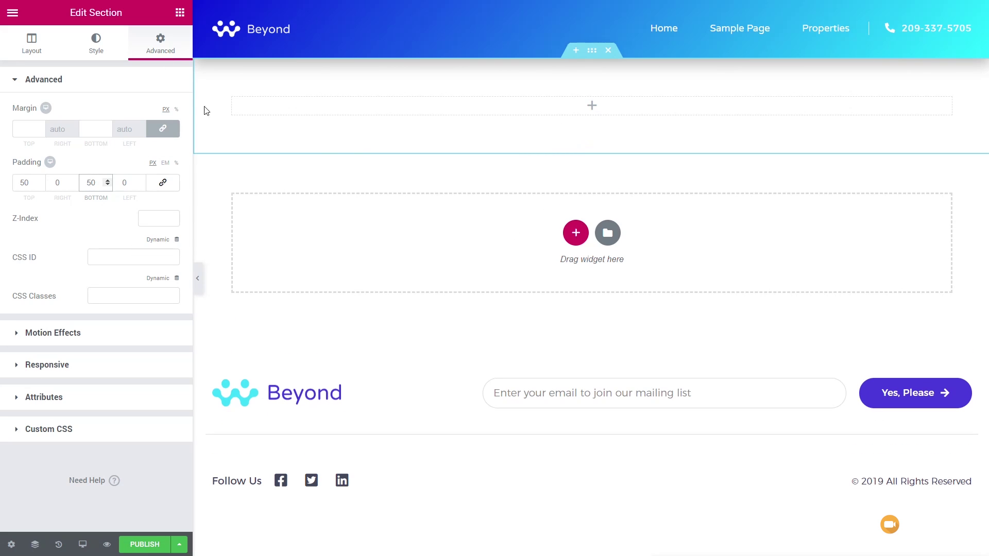
- Place a Featured Image widget in the padded section and add a two-column section with a wider first column below it
left_click(180, 12)
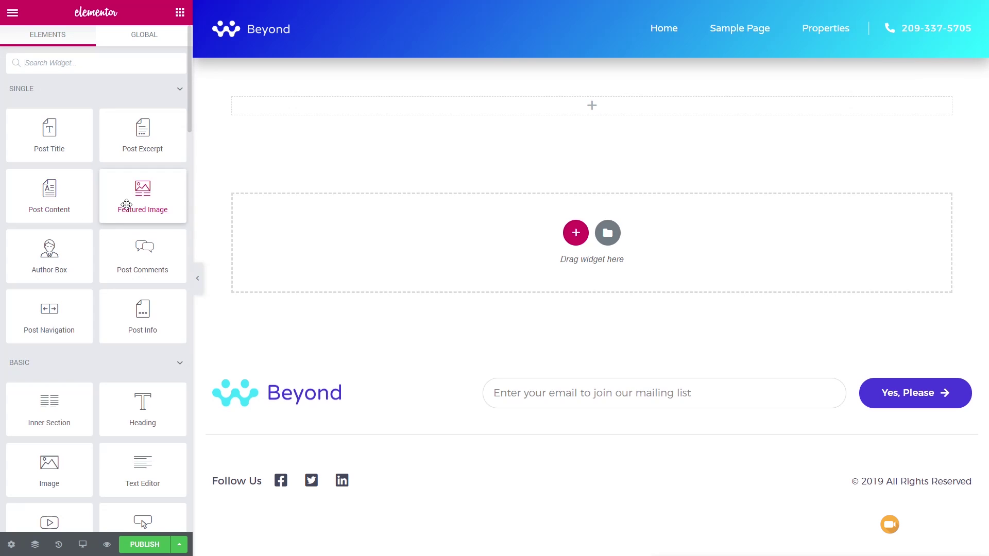
left_click_drag(127, 199, 425, 112)
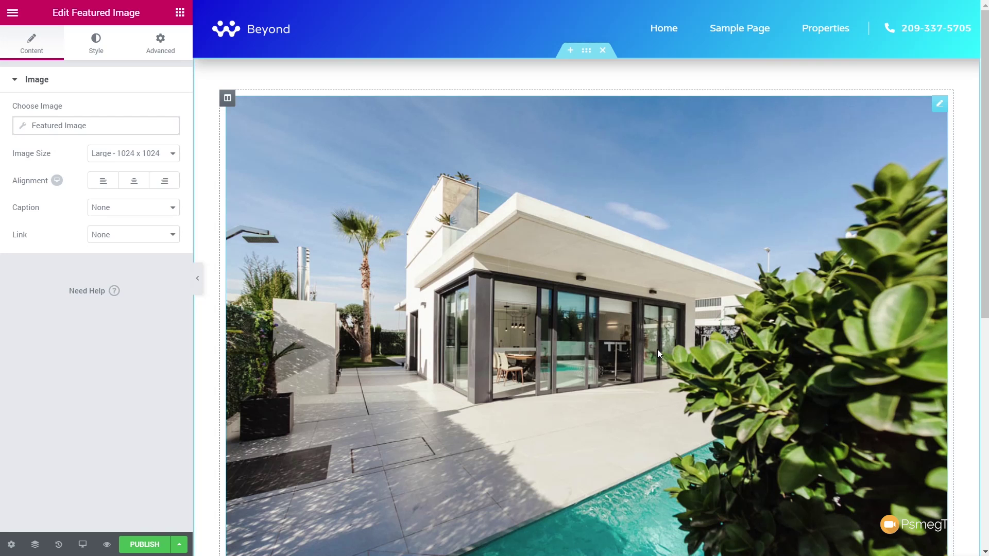
scroll(724, 339, "down", 1)
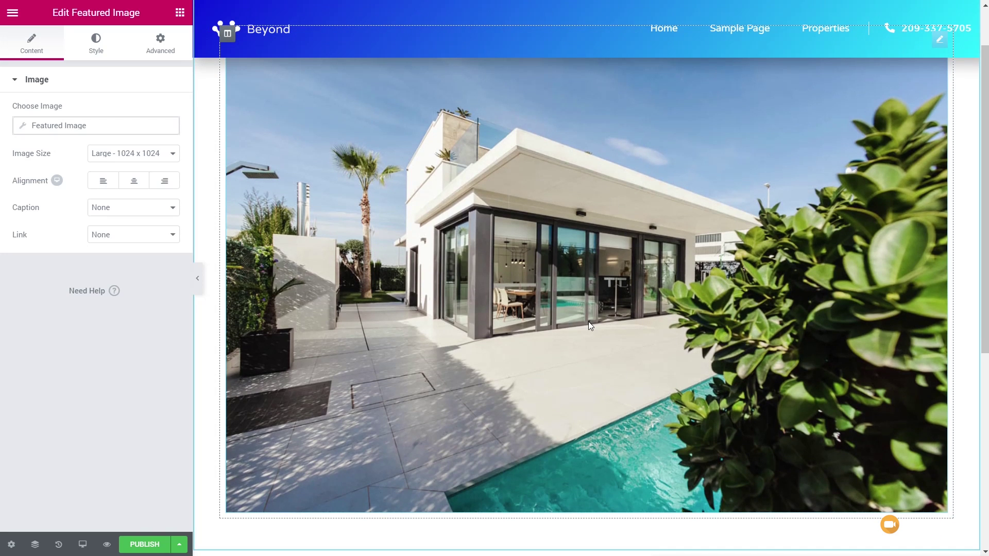
scroll(644, 304, "down", 4)
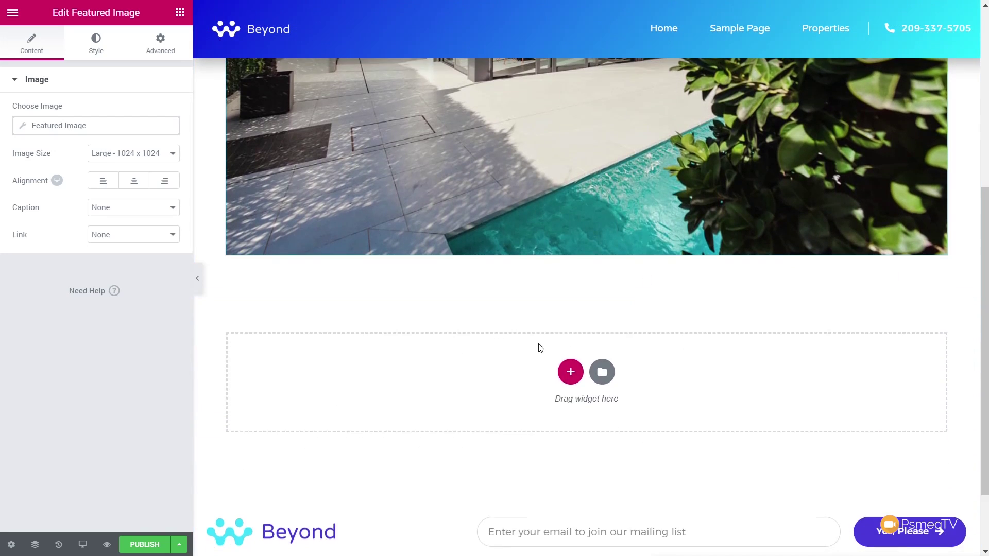
left_click(570, 372)
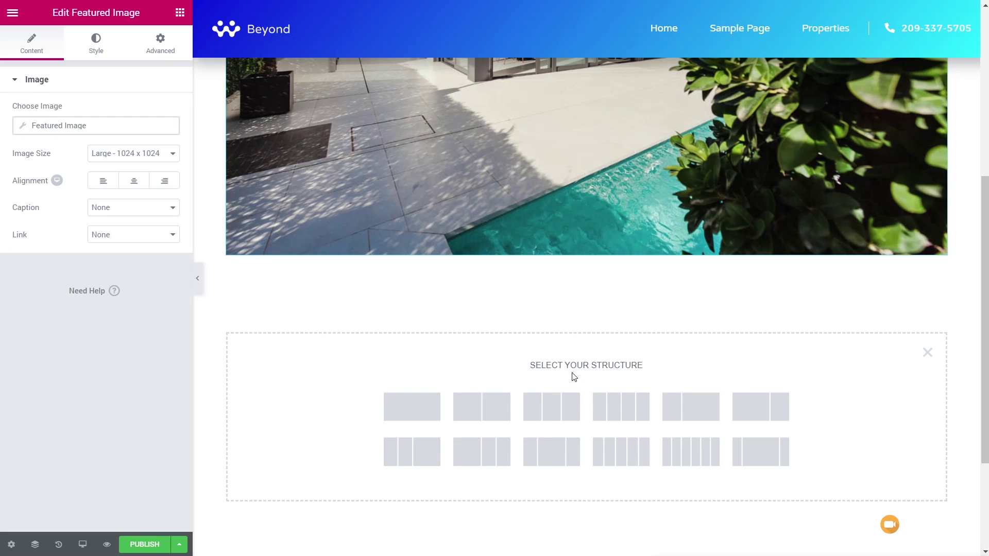
left_click(764, 417)
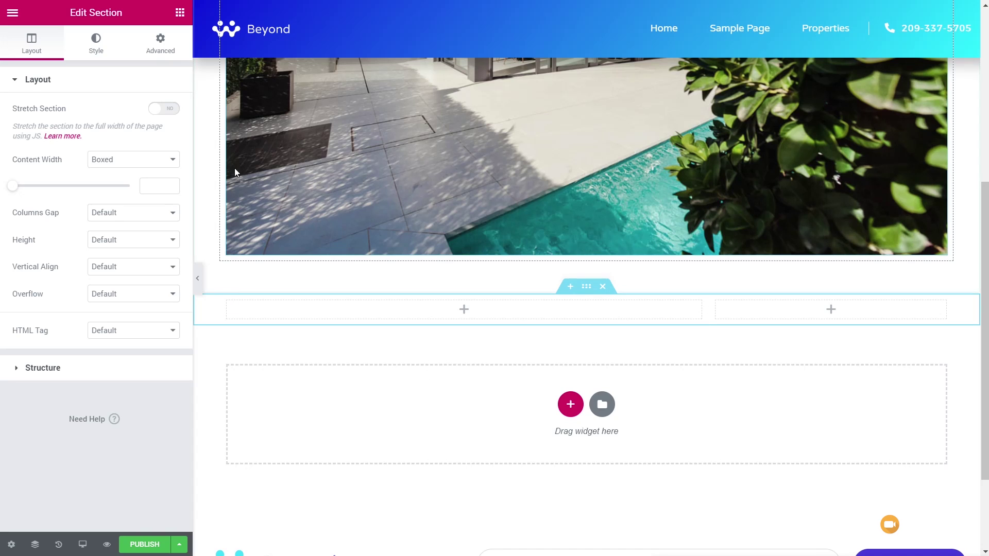
- Place a Post Title widget in the wider column of the new section, with a Post Content widget beneath it
left_click(180, 14)
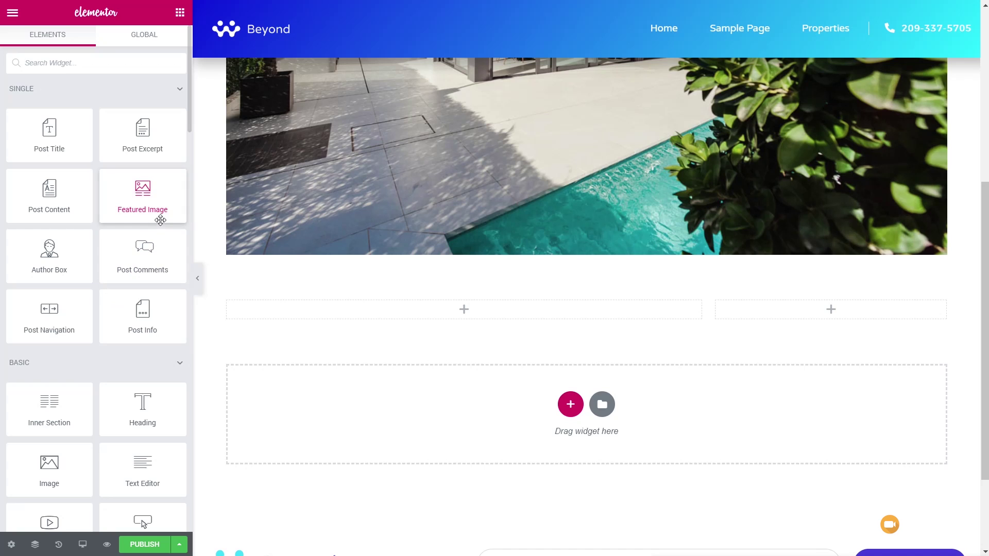
left_click_drag(55, 139, 287, 307)
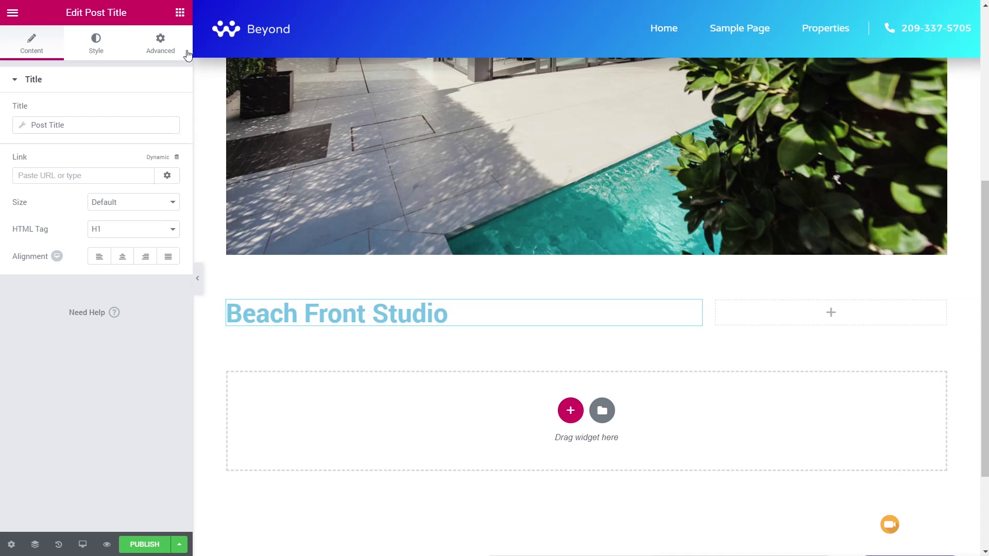
left_click(180, 13)
left_click_drag(59, 203, 326, 331)
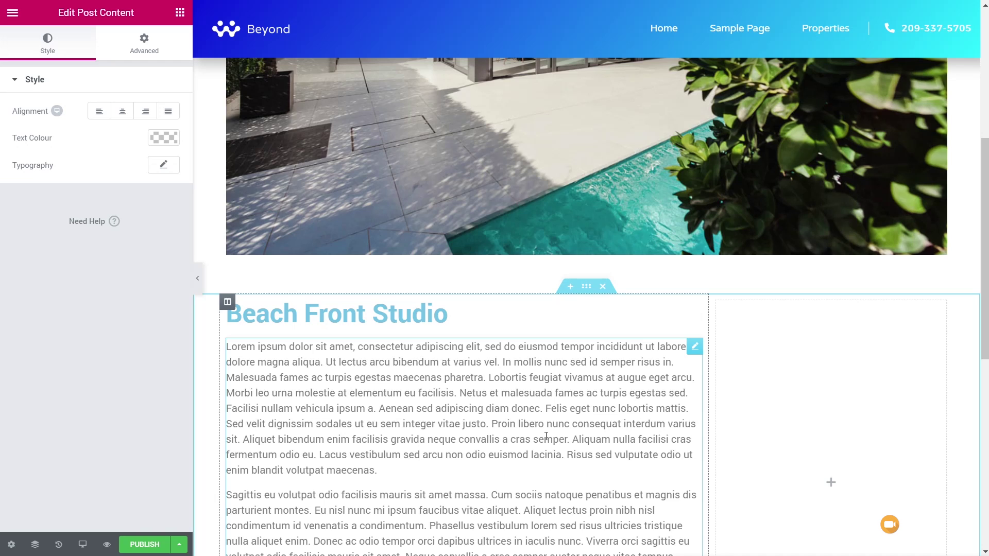
- Add the Pro Gallery widget below the post content in the wider column
scroll(546, 437, "down", 1)
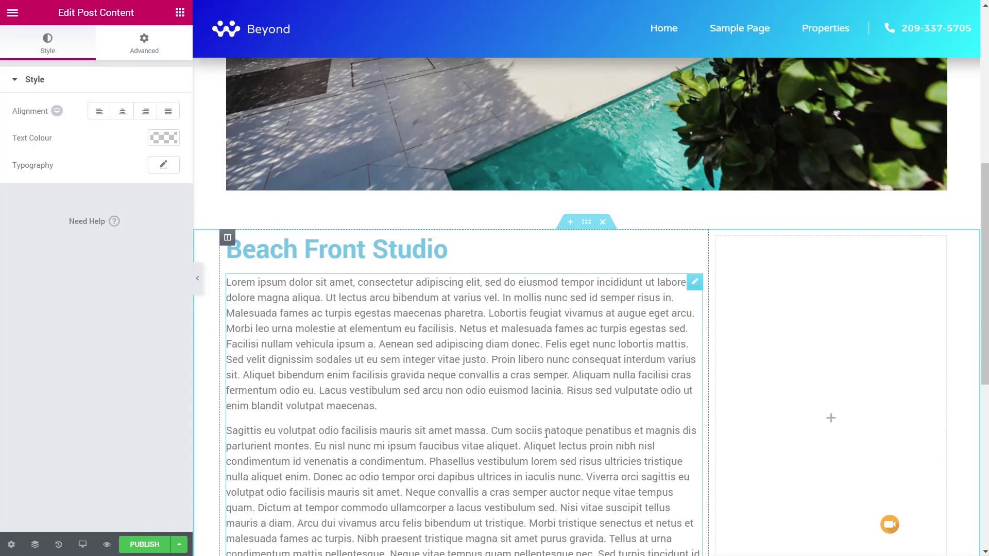
scroll(448, 437, "down", 8)
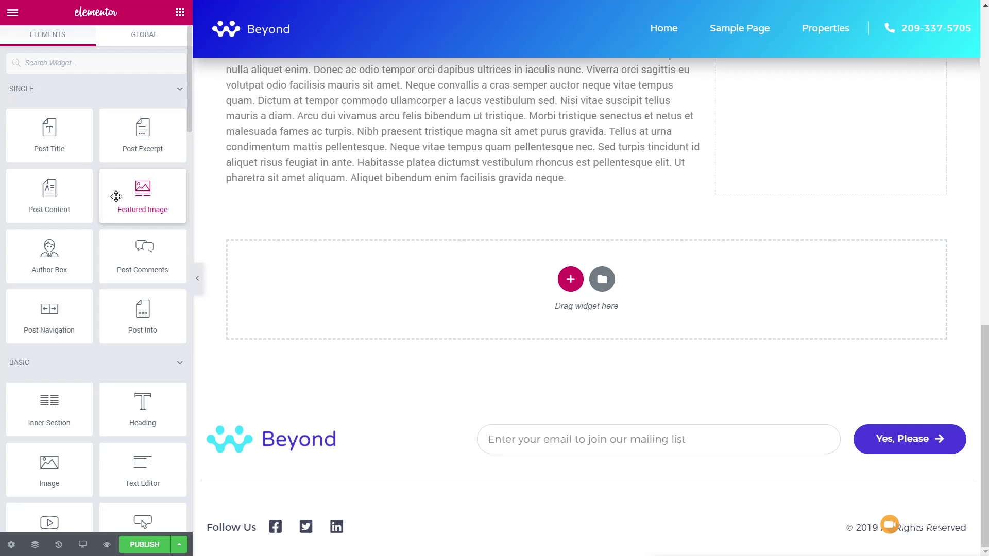
scroll(107, 325, "down", 5)
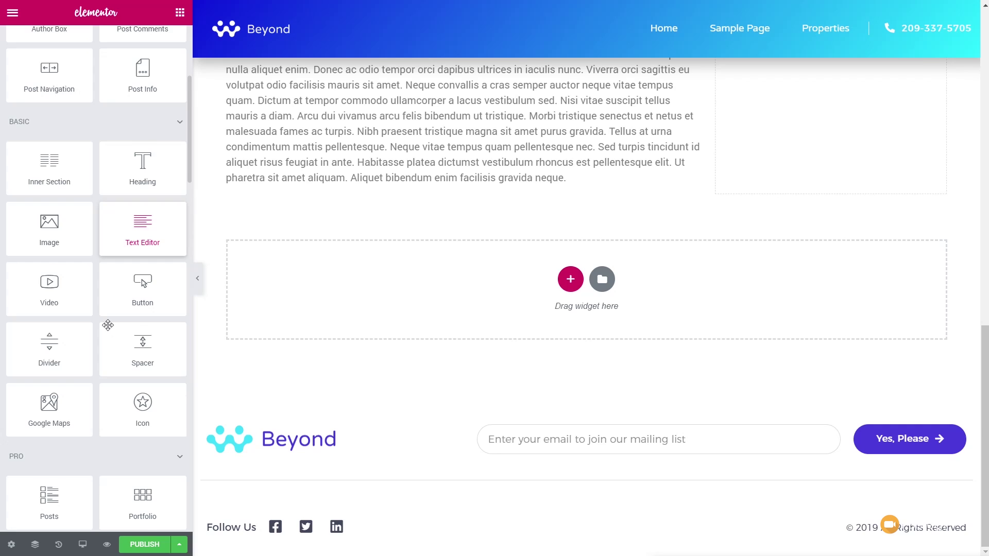
scroll(107, 325, "down", 3)
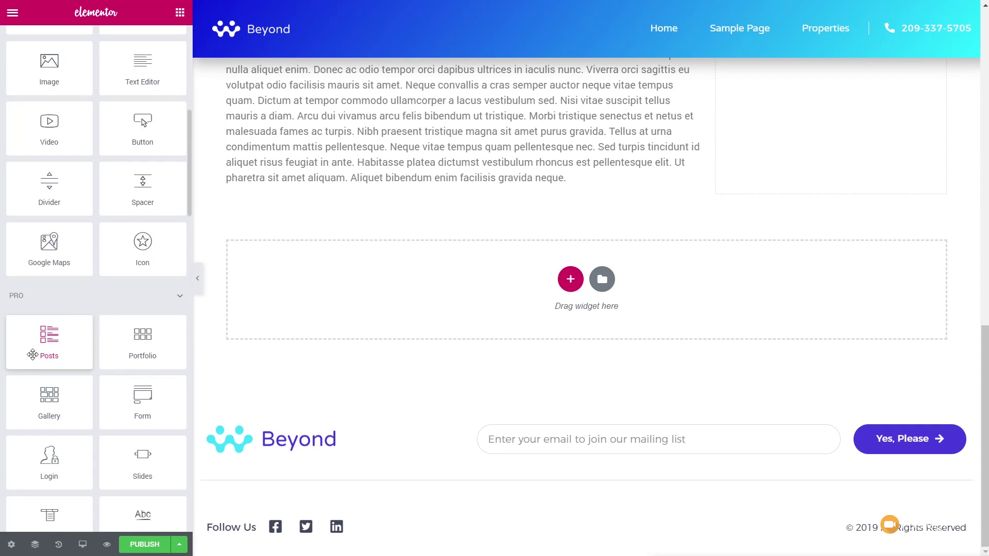
left_click_drag(45, 404, 350, 185)
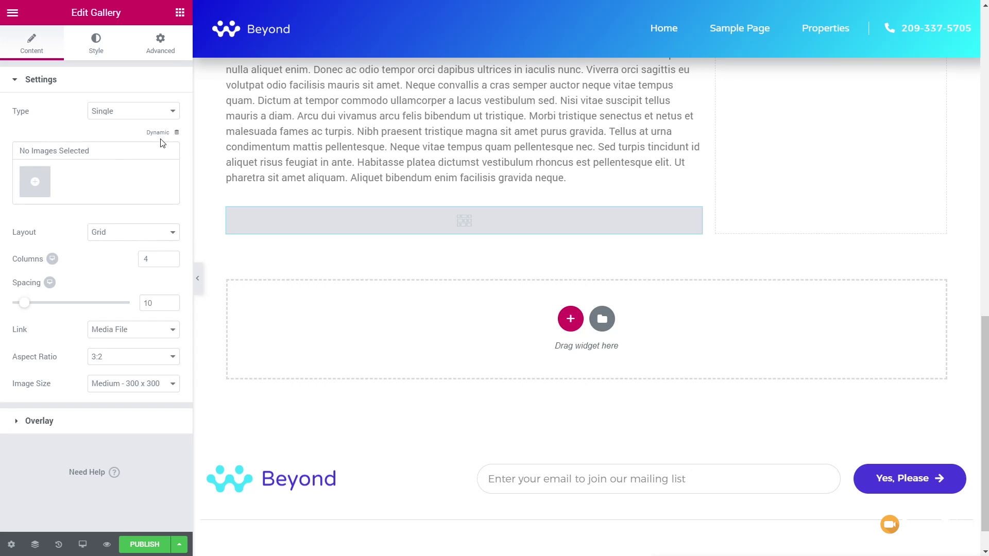
- Set the gallery's dynamic image source to JetEngine Gallery, using the Gallery field from Properties
left_click(177, 134)
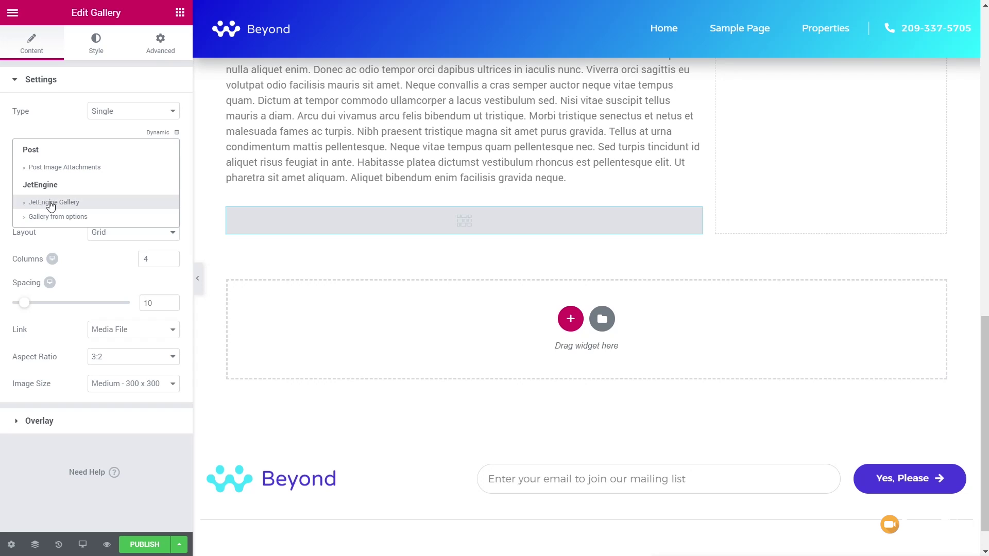
left_click(88, 207)
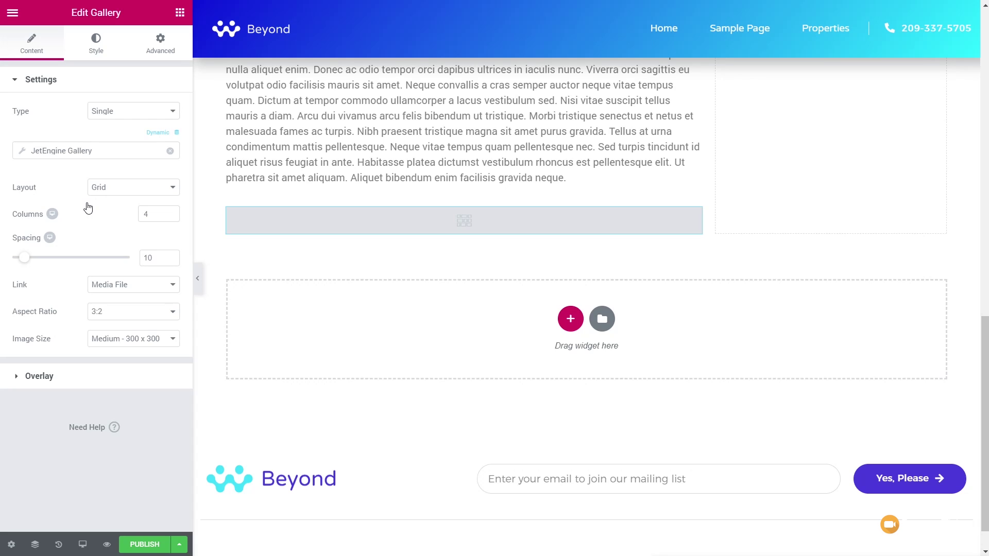
left_click(24, 153)
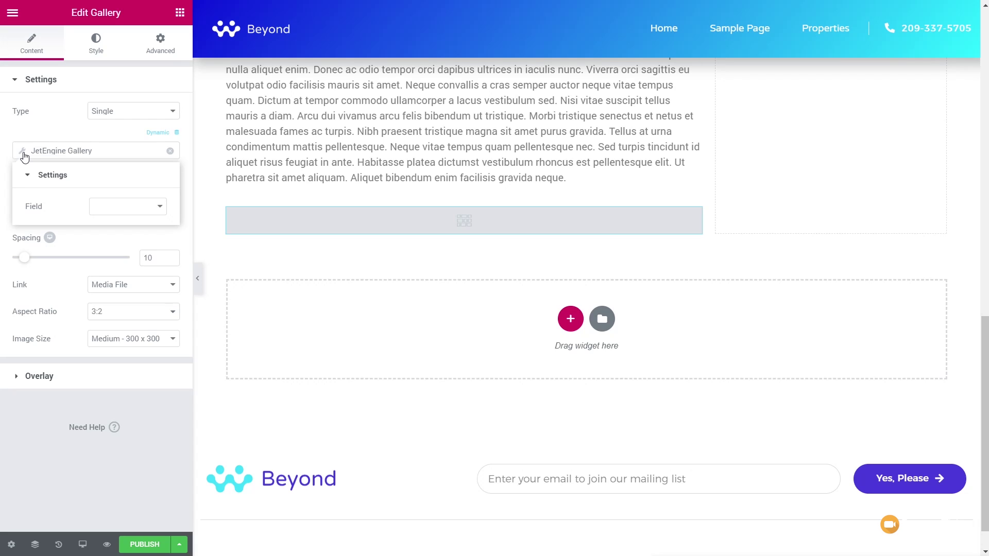
left_click(117, 207)
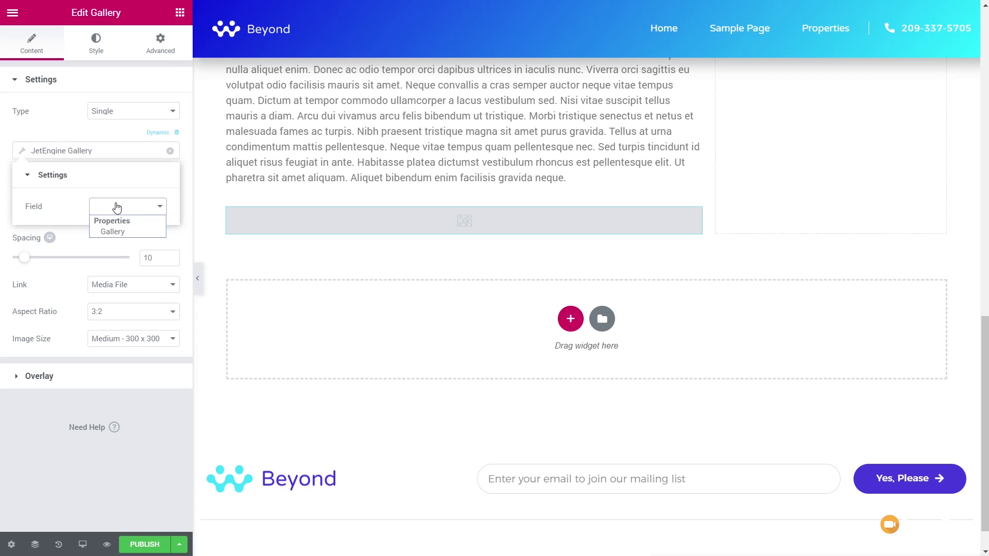
left_click(135, 231)
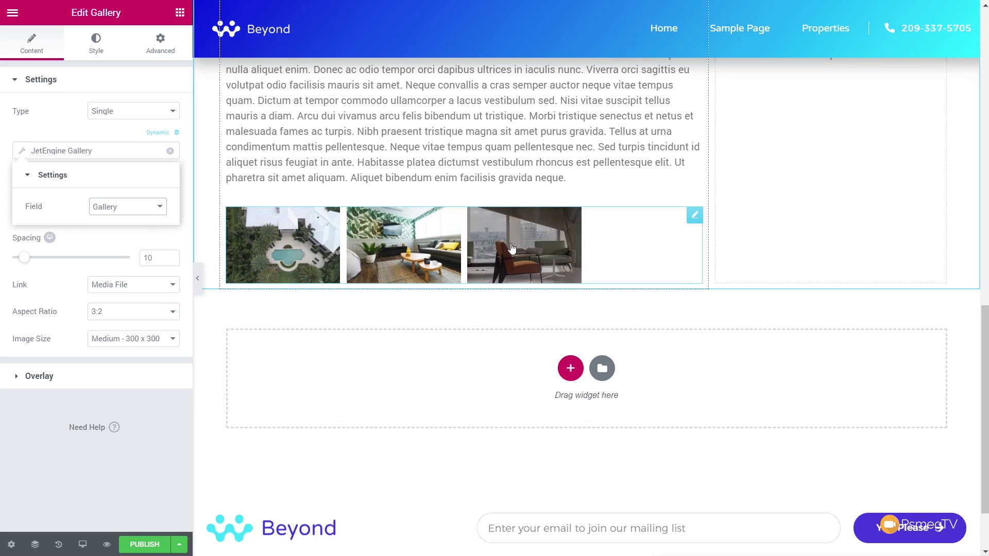
left_click(127, 464)
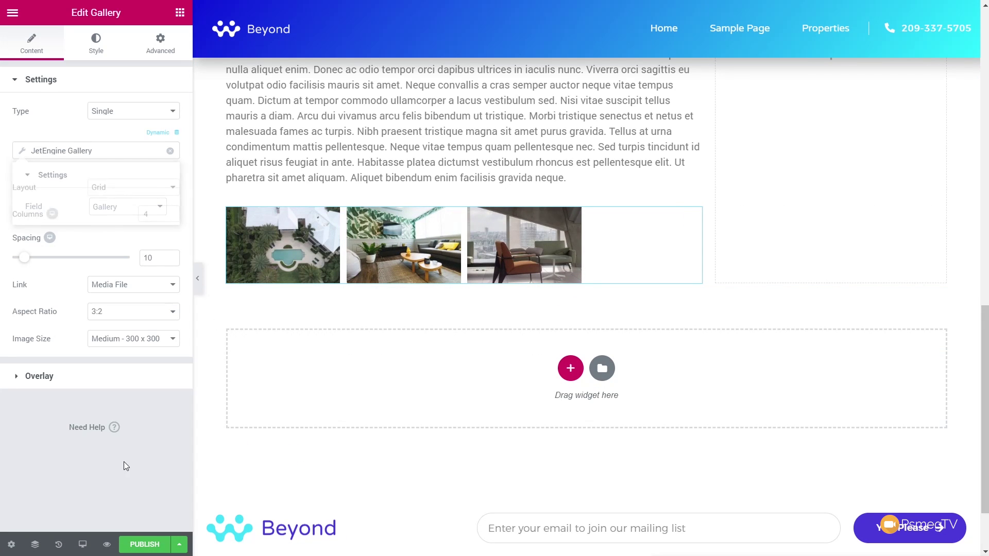
- Set the gallery to 3 columns with the Medium Large image size and check the available link options
left_click(169, 216)
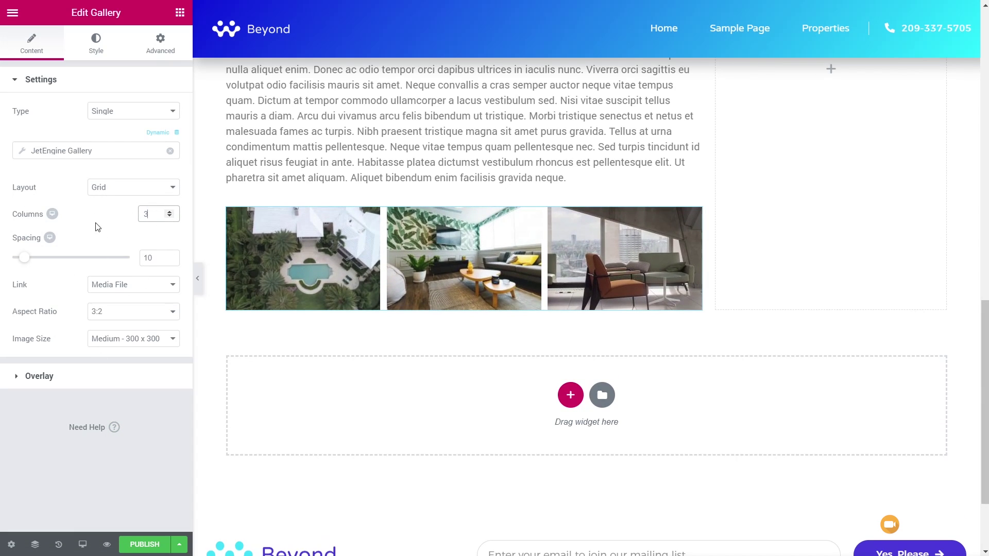
left_click(150, 339)
left_click(127, 375)
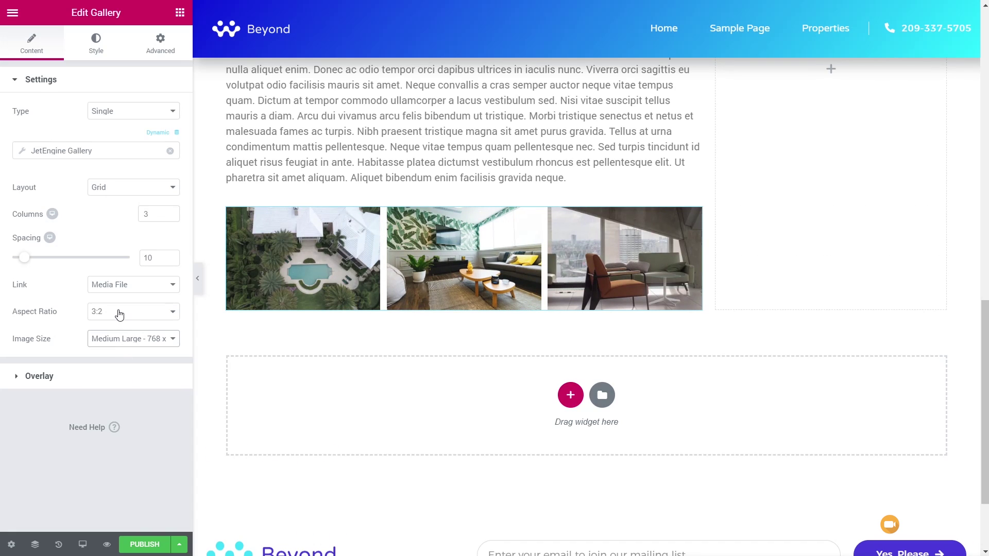
left_click(132, 289)
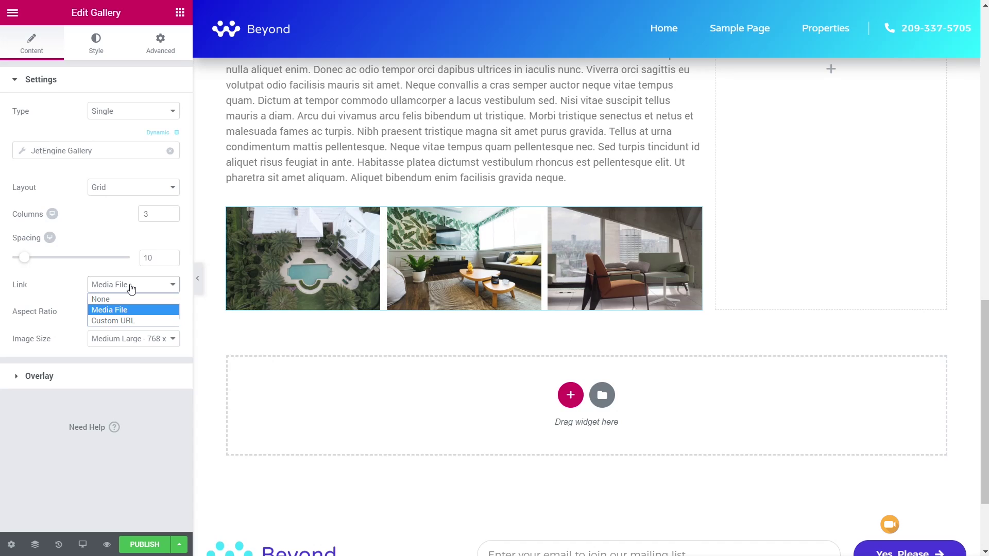
left_click(109, 466)
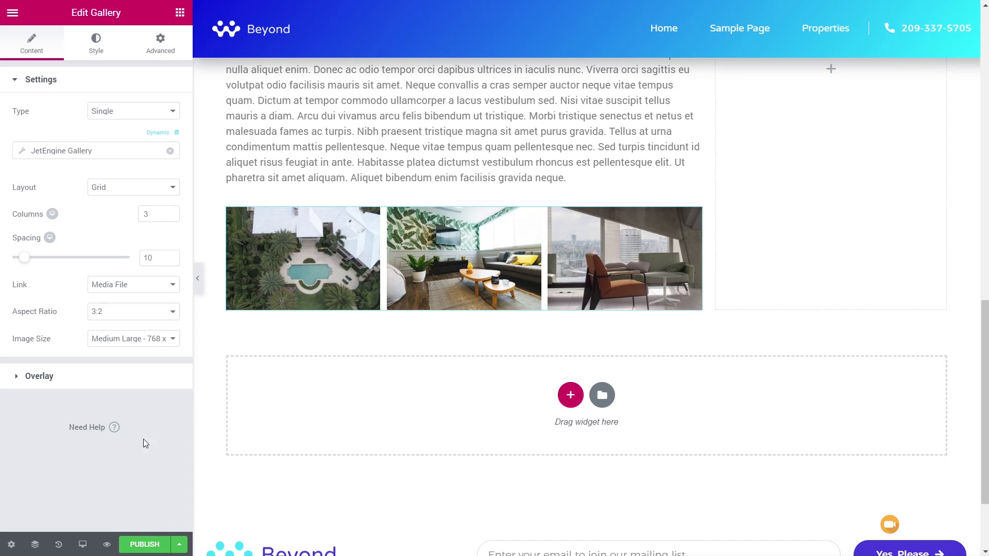
- Add a Heading widget between the post content and the gallery, with the title Property Gallery
left_click(179, 12)
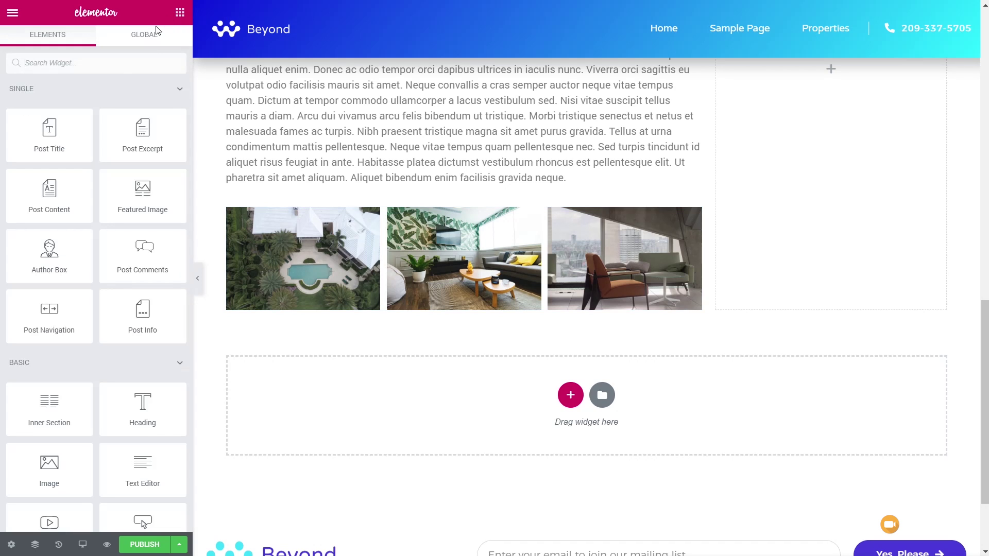
left_click_drag(142, 409, 309, 216)
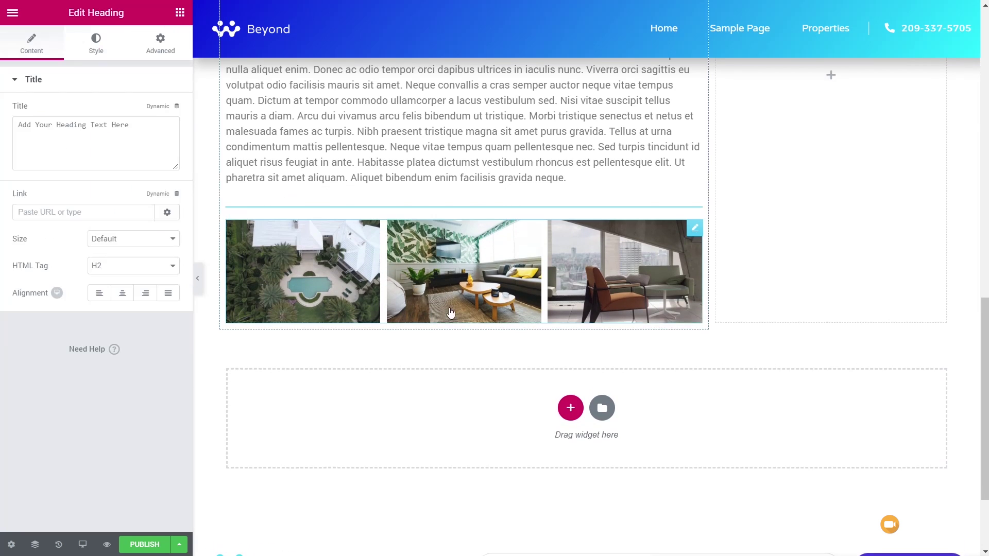
left_click_drag(129, 125, 18, 125)
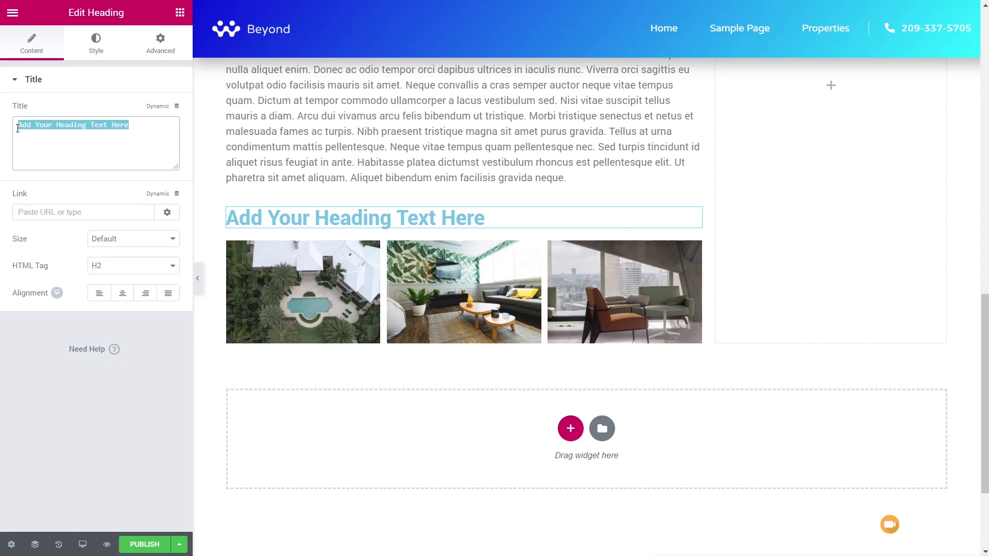
type("Propert")
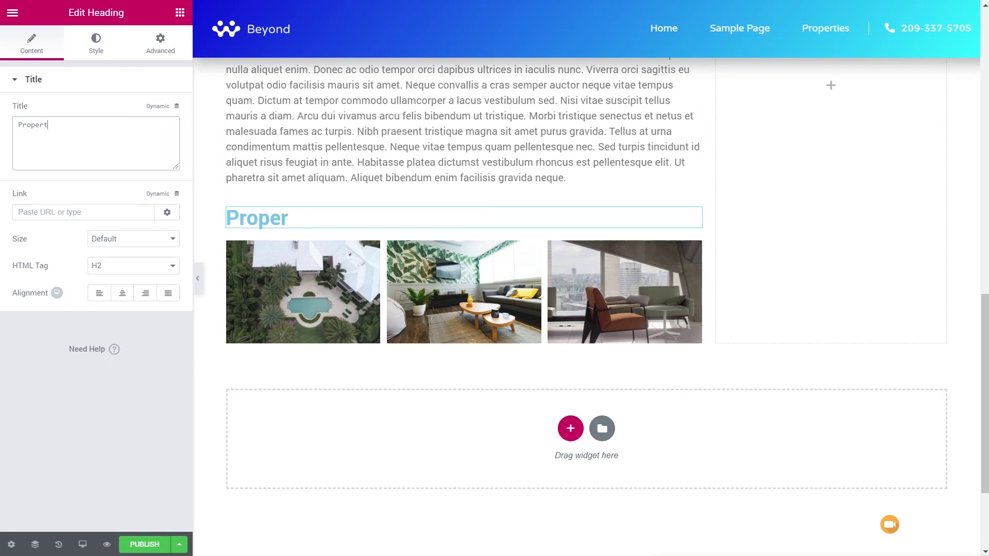
type("y Gallery")
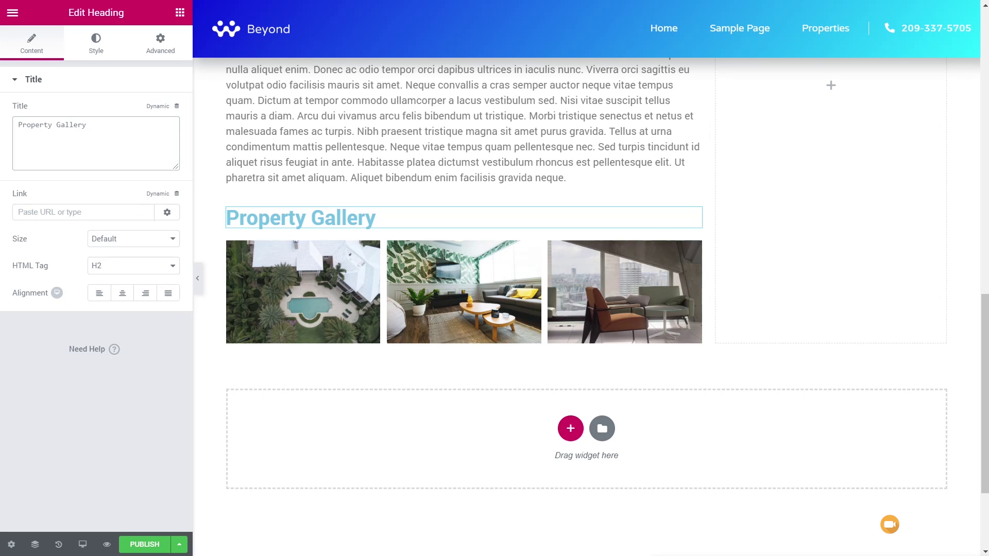
scroll(813, 300, "up", 2)
scroll(813, 299, "up", 5)
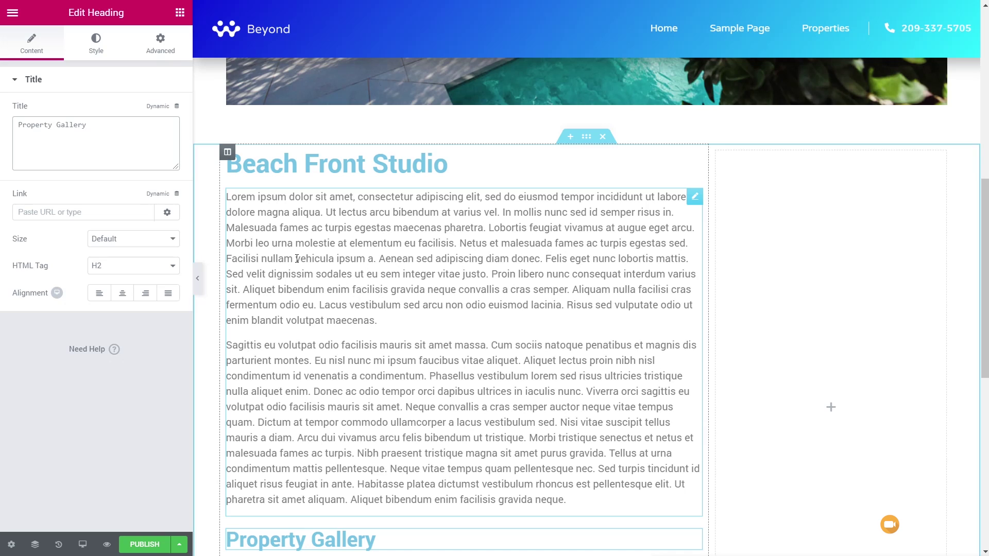
- Add a Dynamic Field widget from the Listing Elements to the empty narrower column
left_click(180, 13)
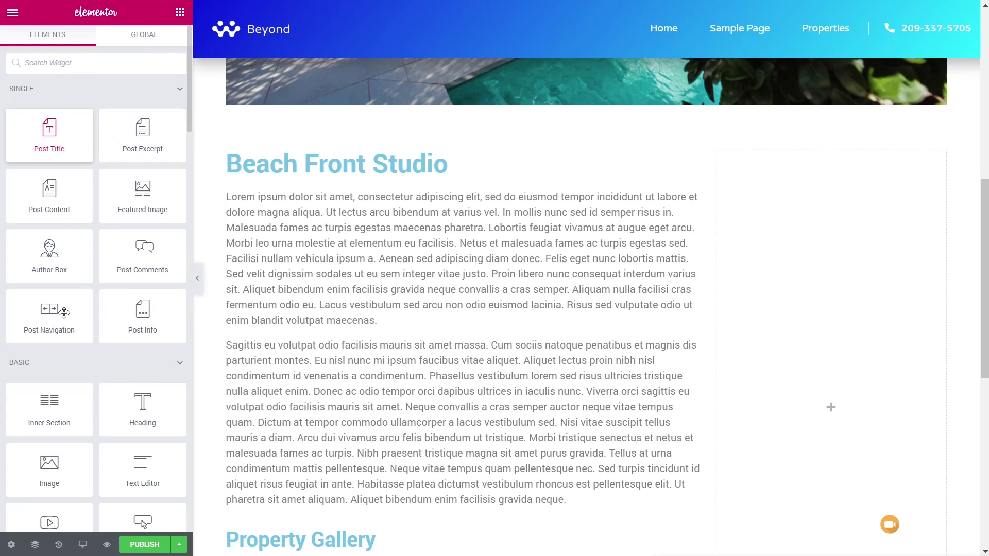
scroll(86, 397, "down", 6)
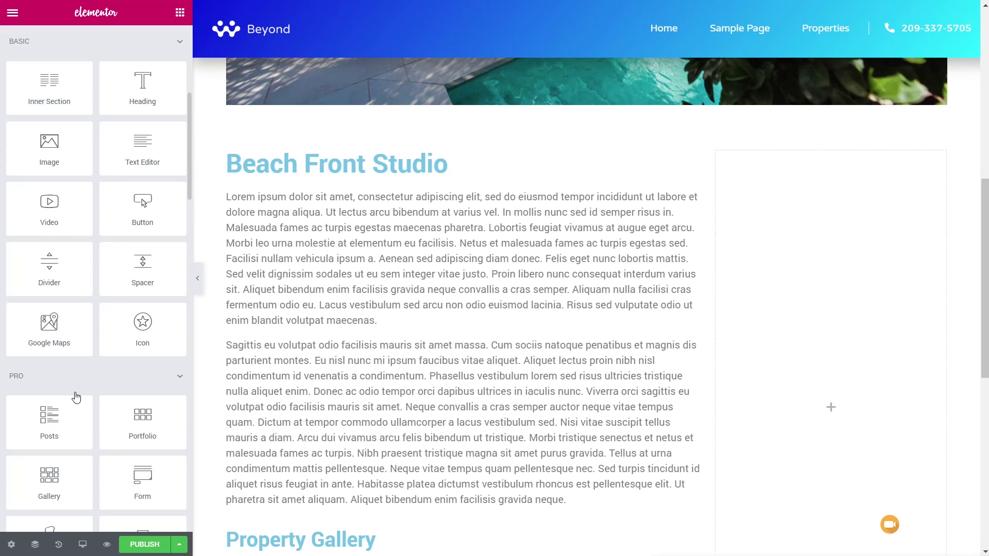
scroll(76, 392, "down", 15)
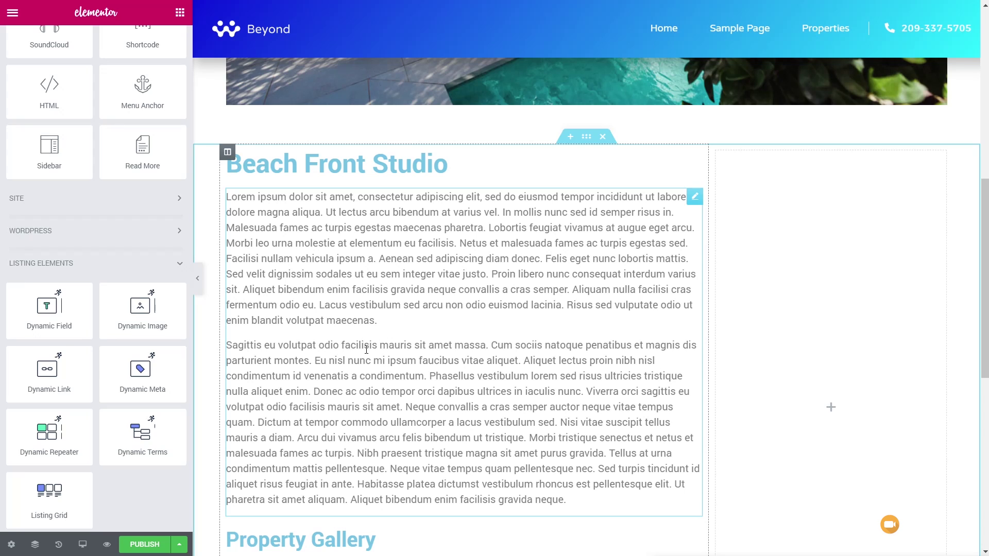
left_click_drag(60, 311, 802, 176)
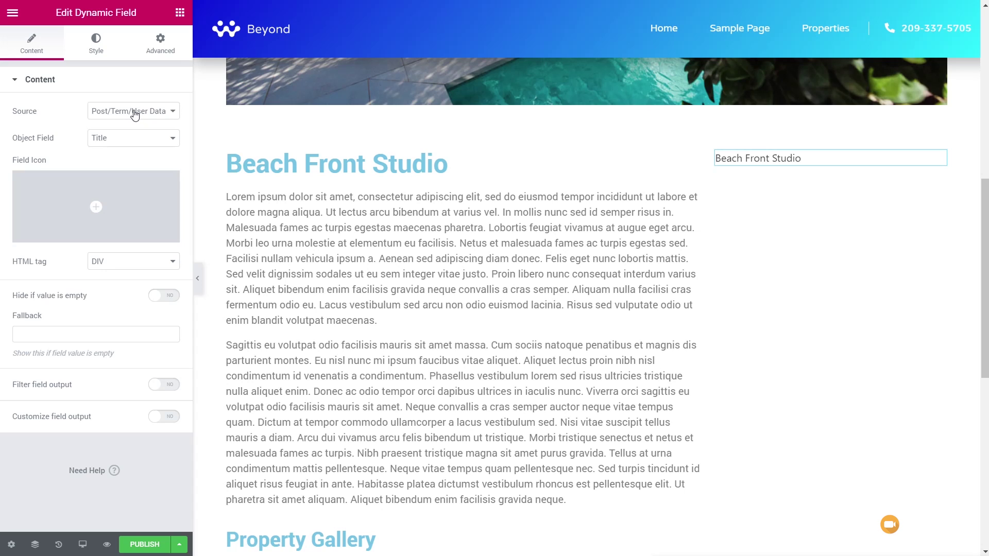
- Set the dynamic field's source to Meta Data and its meta field to Property Price
left_click(137, 141)
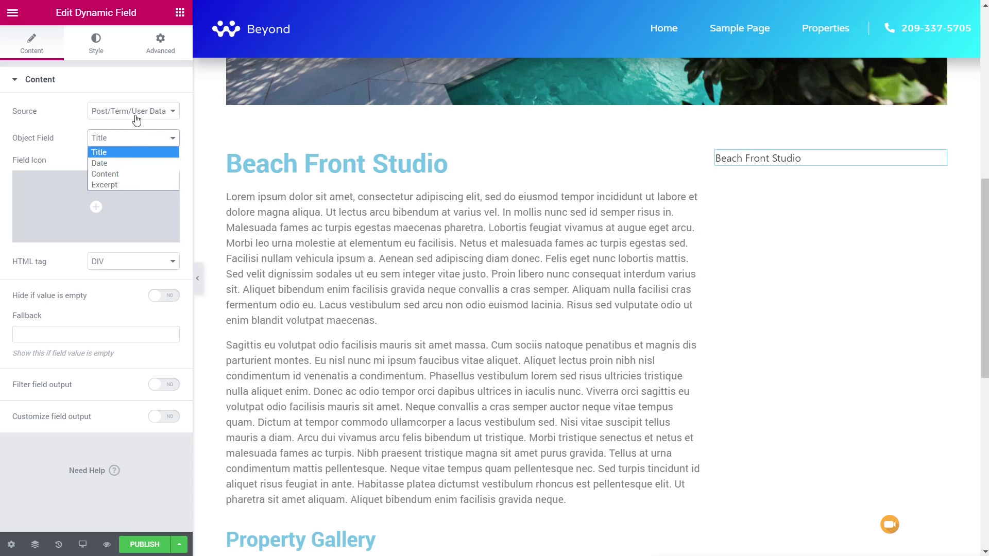
left_click(137, 118)
left_click(137, 118)
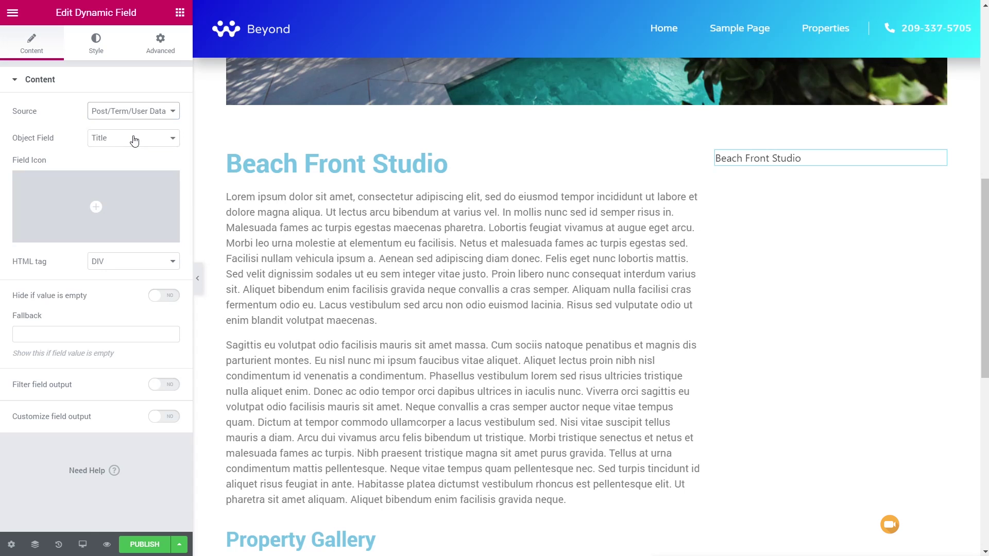
left_click(135, 136)
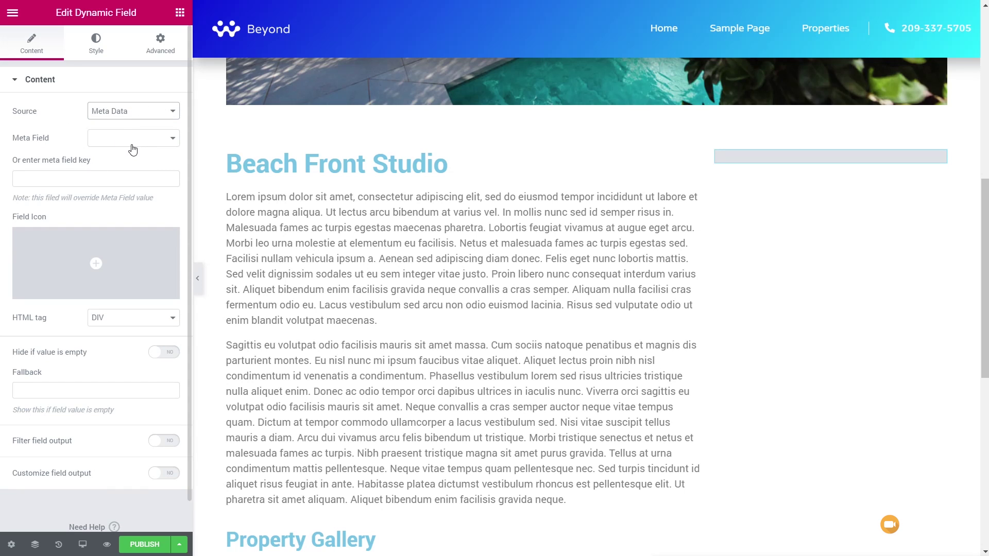
left_click(159, 143)
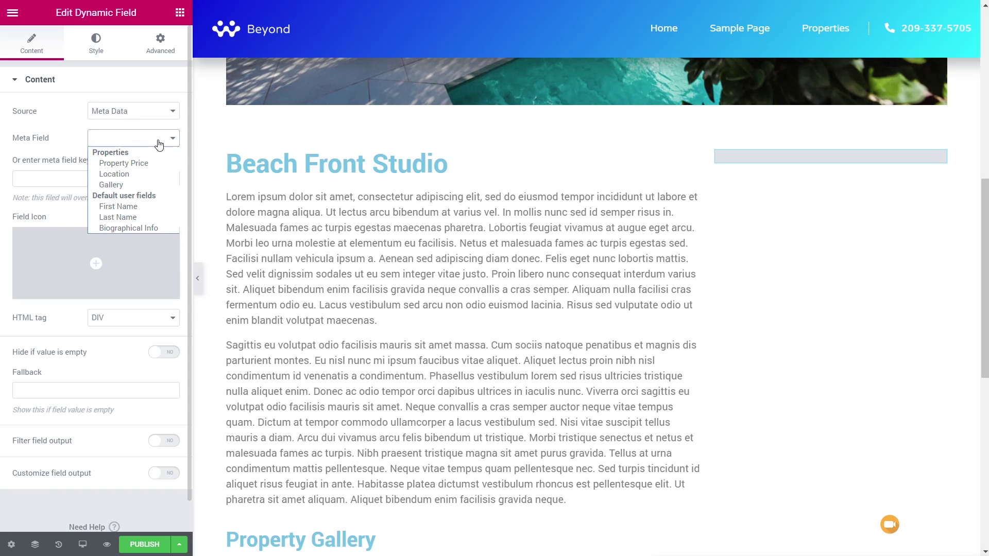
left_click(57, 136)
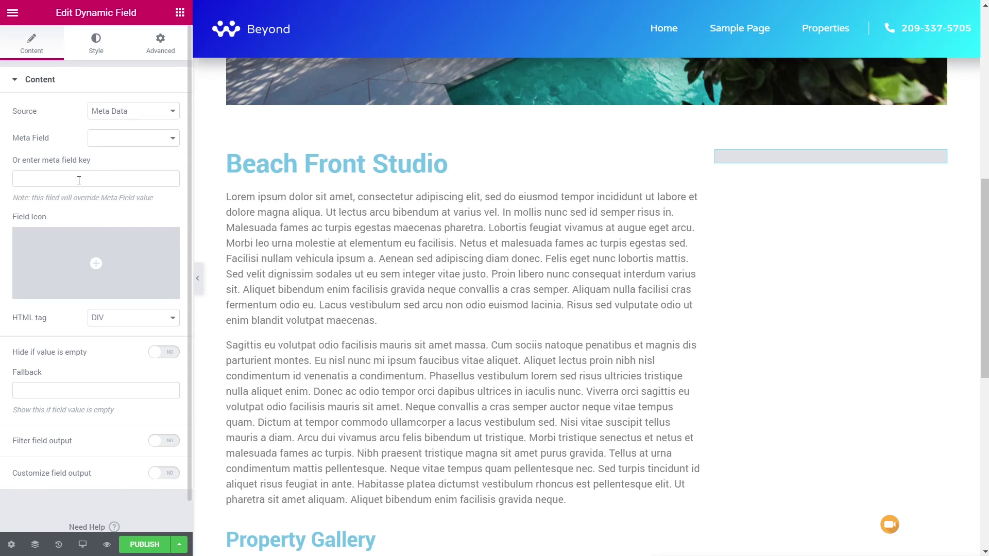
left_click(140, 142)
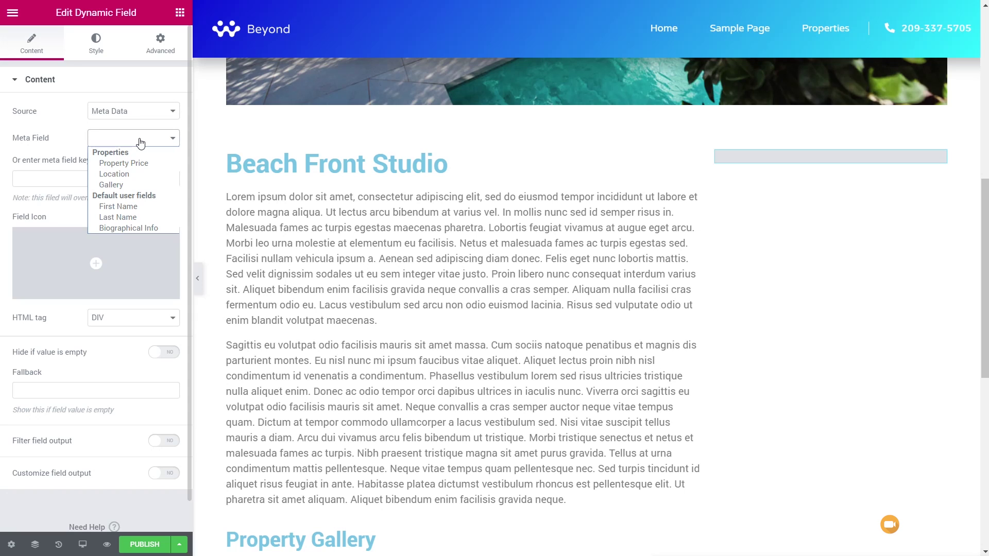
left_click(138, 163)
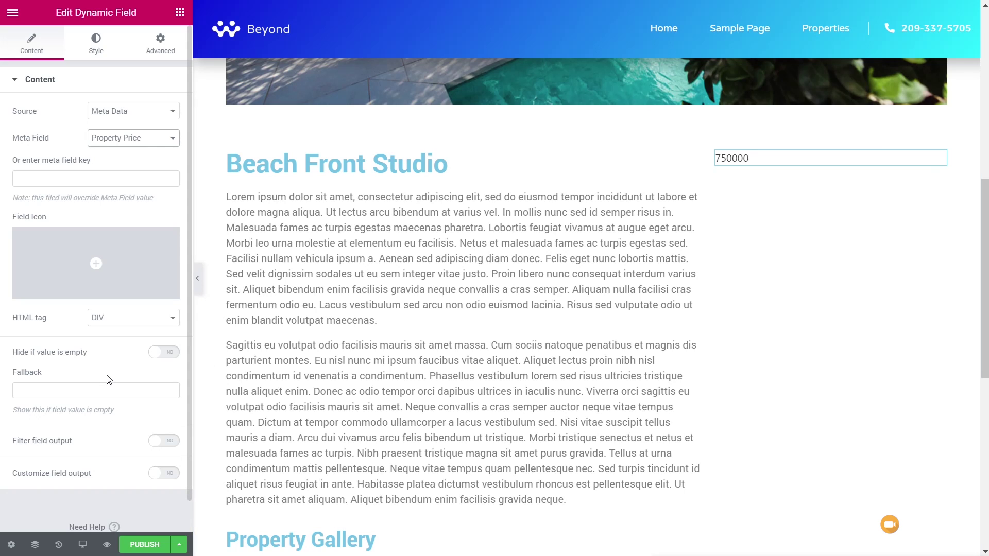
- Filter the price field's output with the Format number callback, using 0 decimal points
scroll(123, 417, "down", 1)
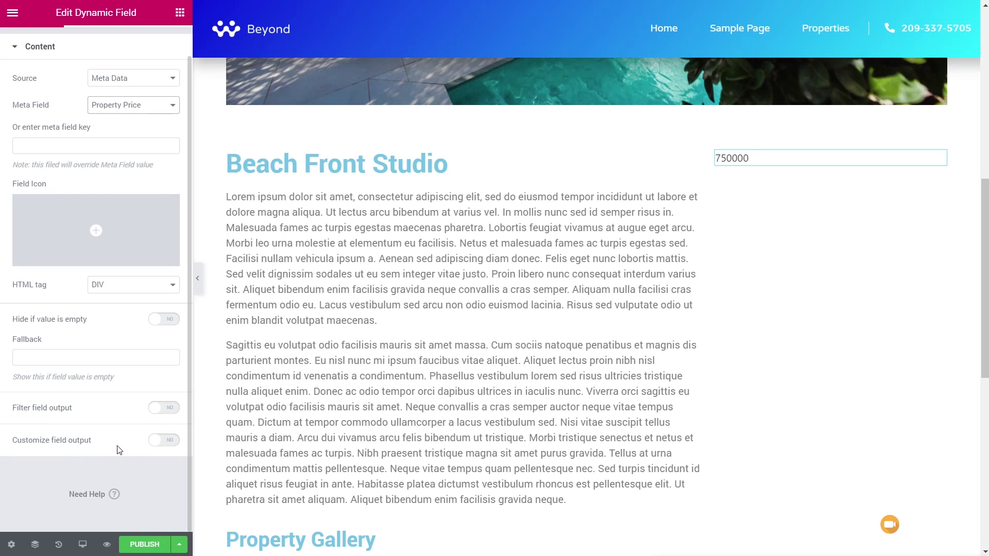
left_click(173, 408)
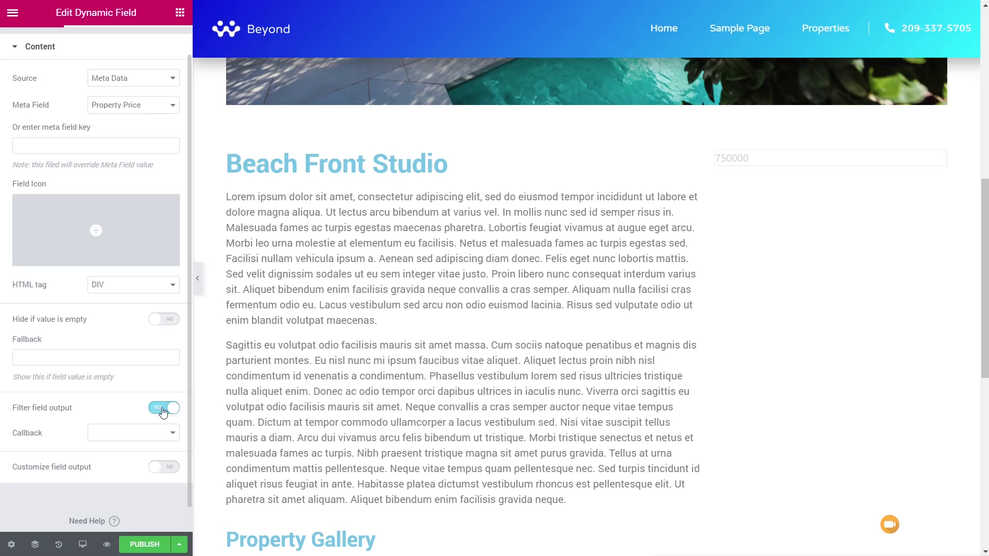
scroll(129, 406, "down", 1)
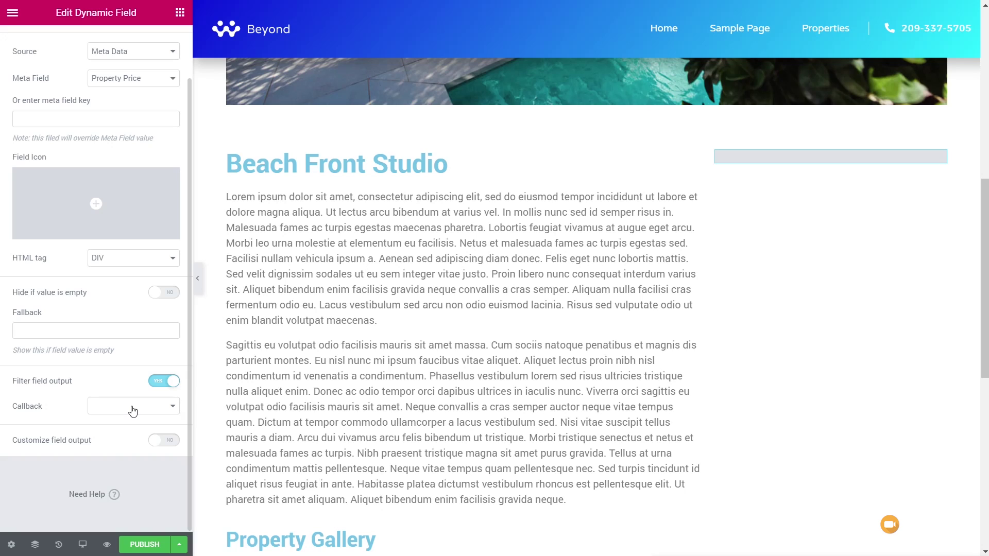
left_click(133, 410)
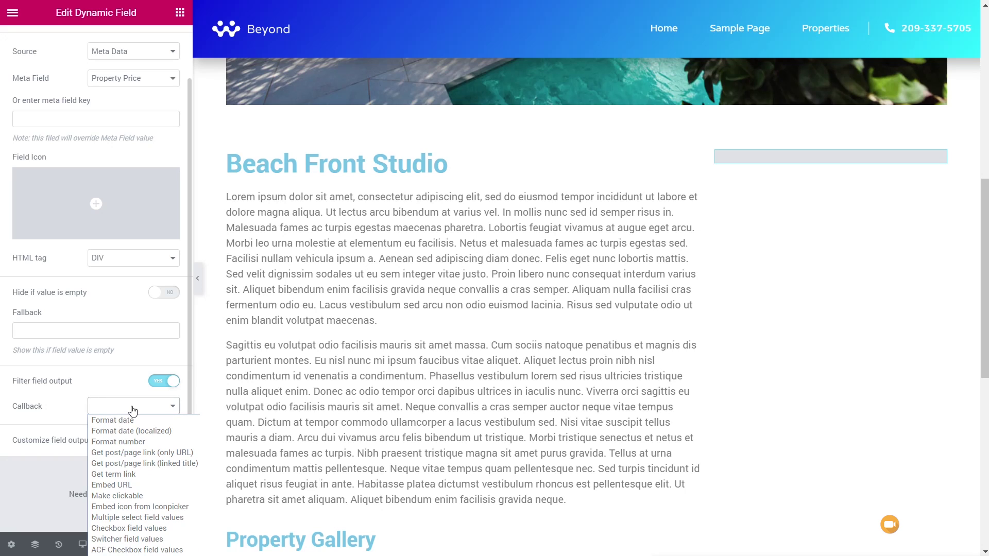
left_click(132, 442)
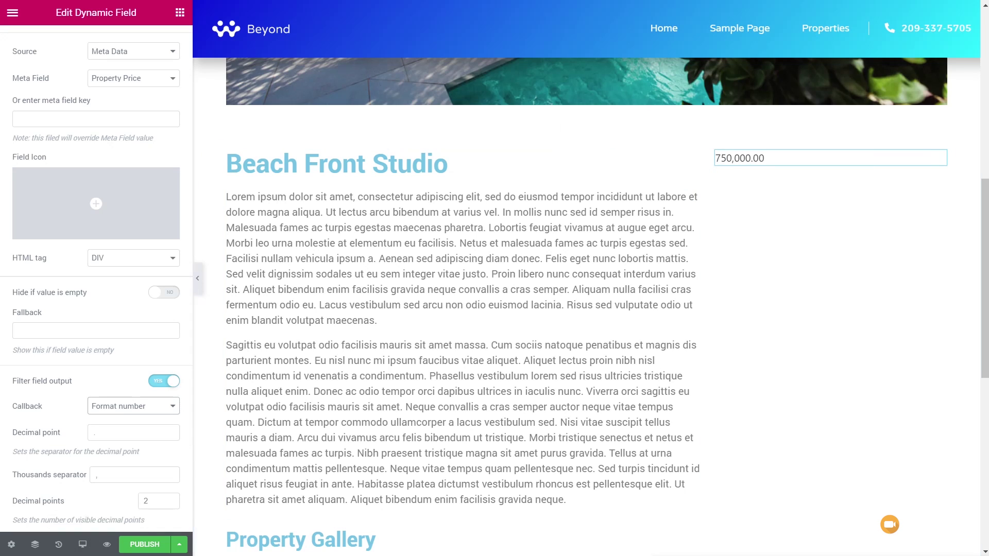
left_click(170, 504)
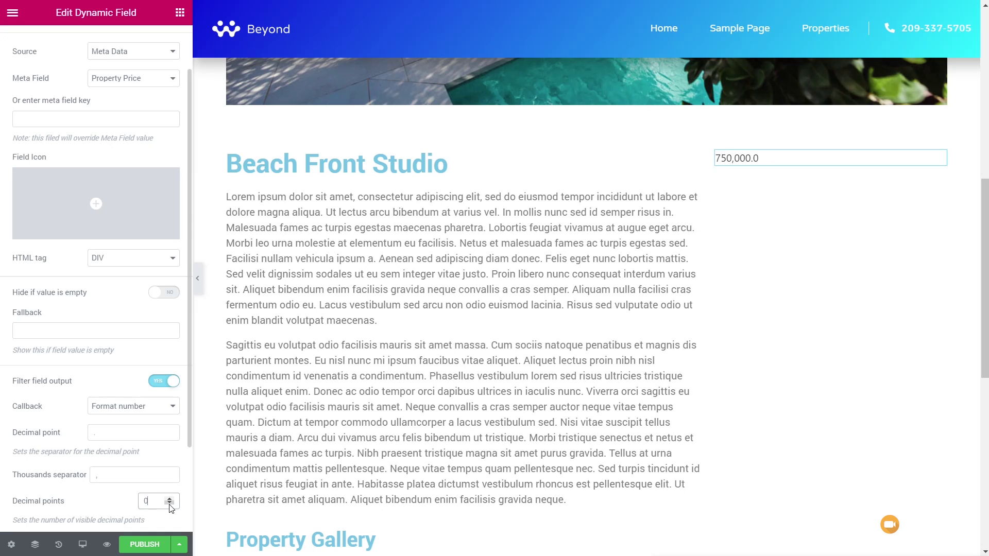
left_click(170, 504)
- Customize the price field's output with the field format "Price £%s"
scroll(92, 493, "down", 2)
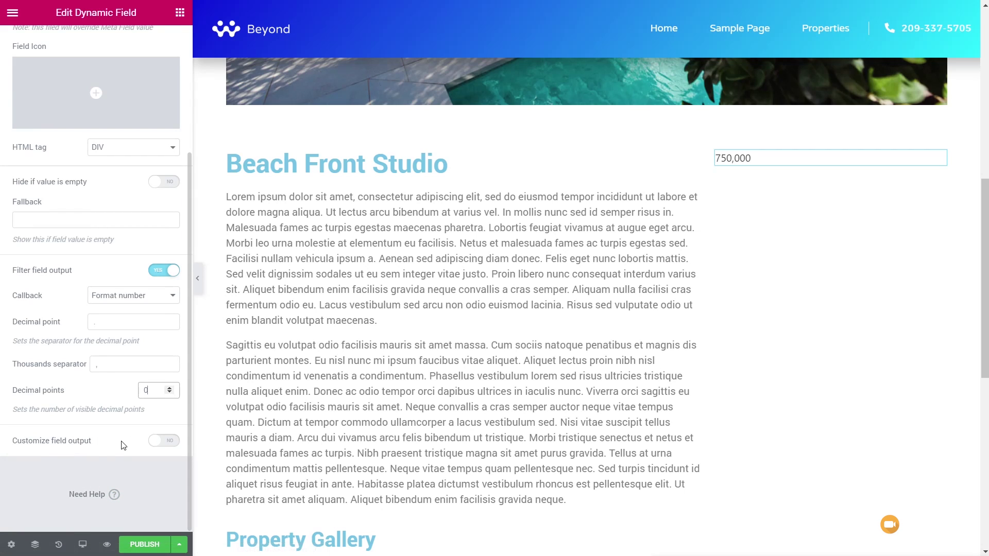
left_click(170, 446)
scroll(132, 443, "down", 2)
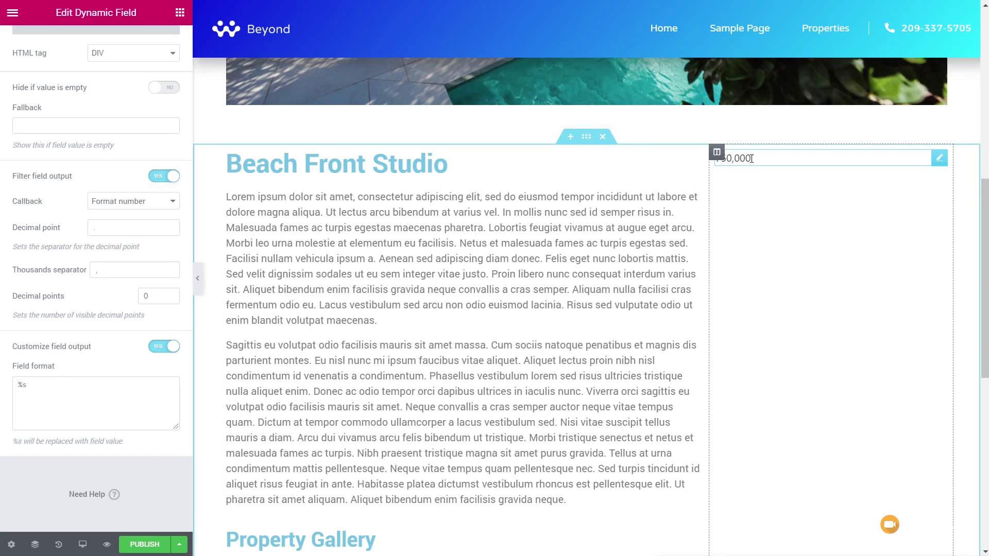
left_click(17, 384)
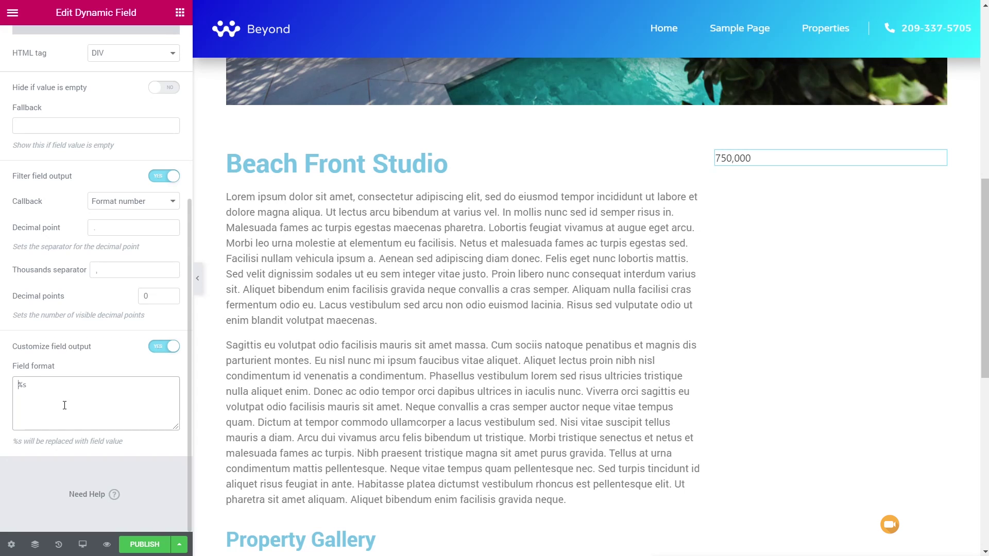
type("Price")
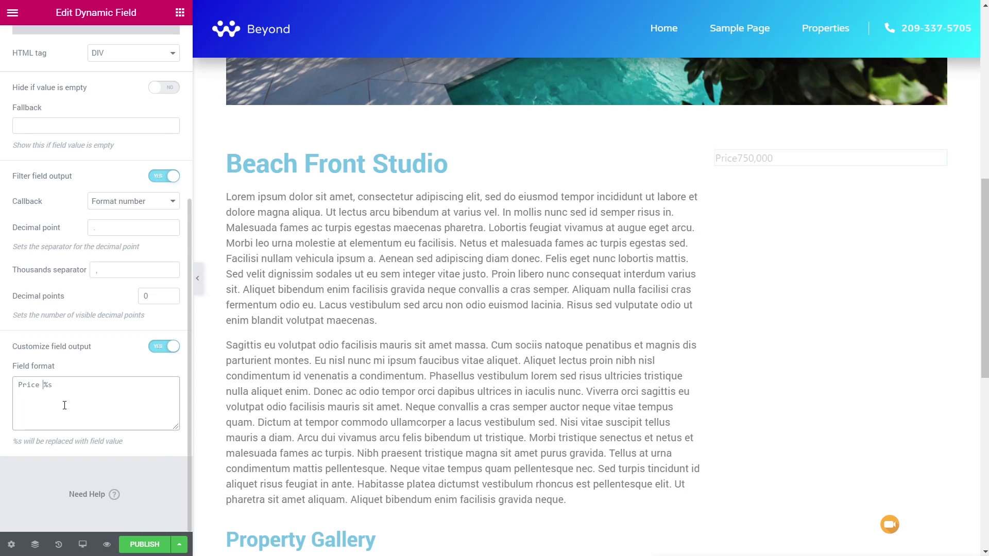
type(" £")
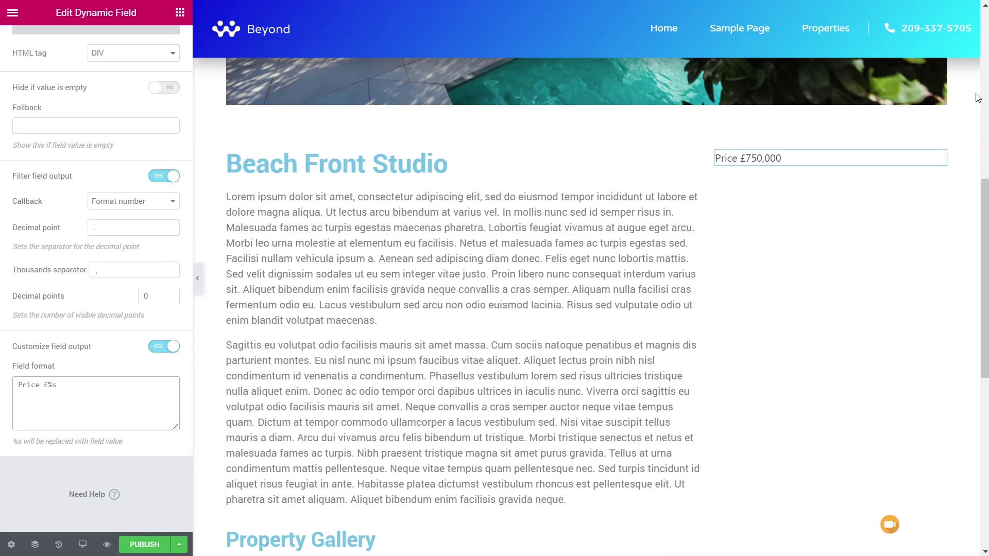
- Duplicate the price field and set the copy's meta field to Location
right_click(941, 161)
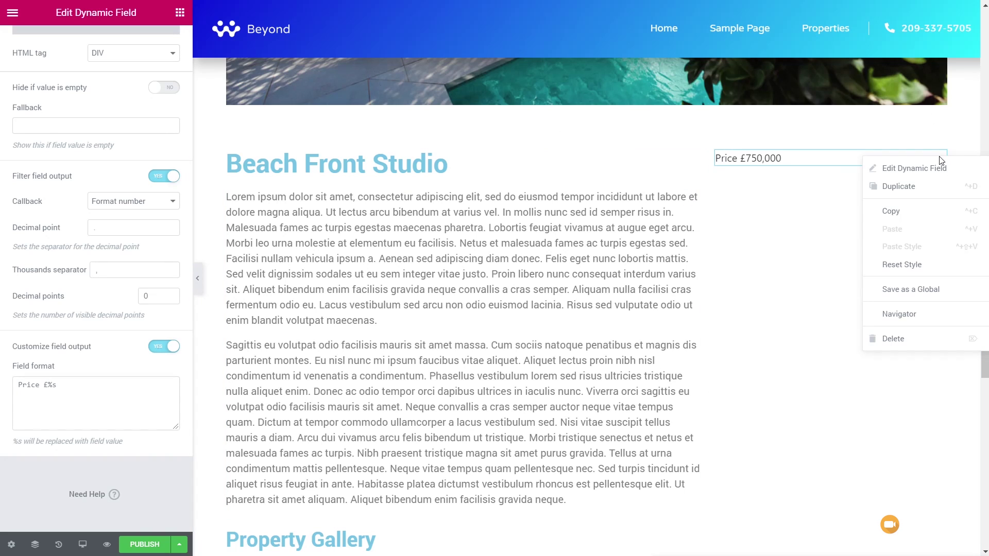
left_click(927, 185)
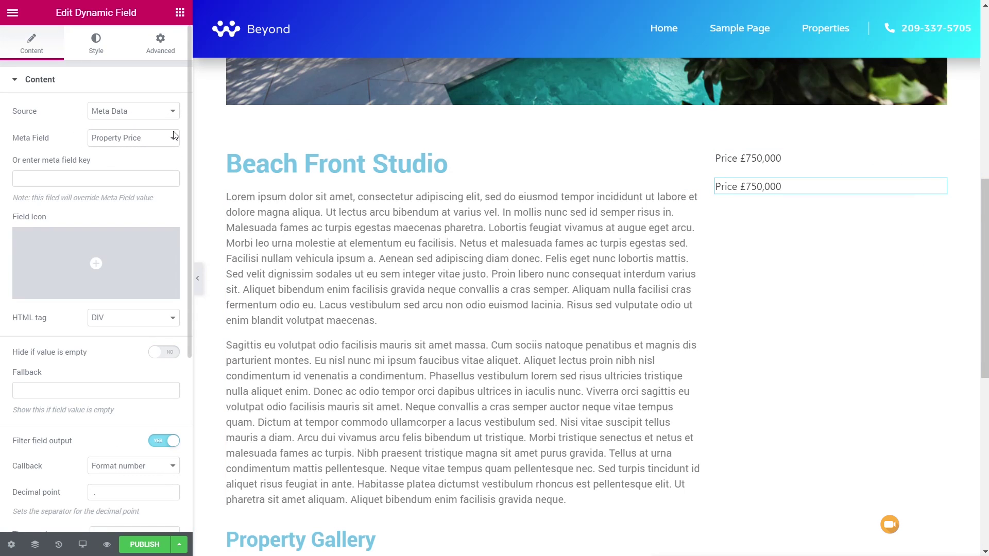
left_click(129, 140)
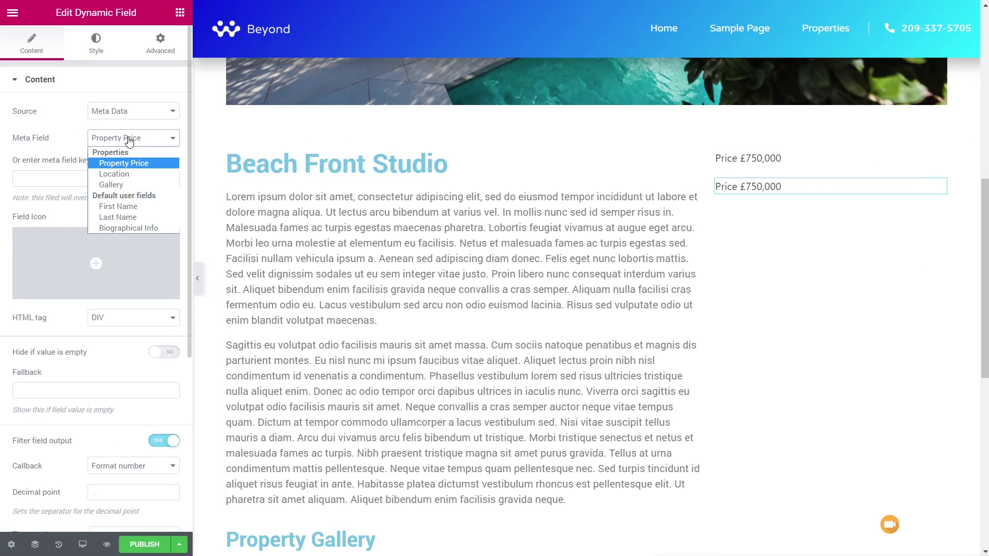
left_click(129, 174)
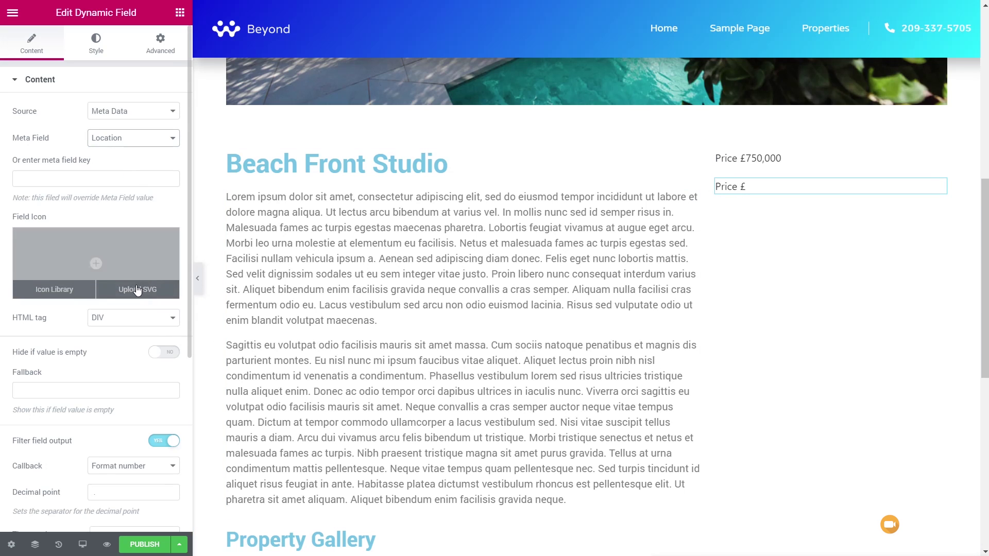
- Turn off output filtering for the location field and set its field format to "Location: %s"
scroll(130, 324, "down", 5)
left_click(155, 227)
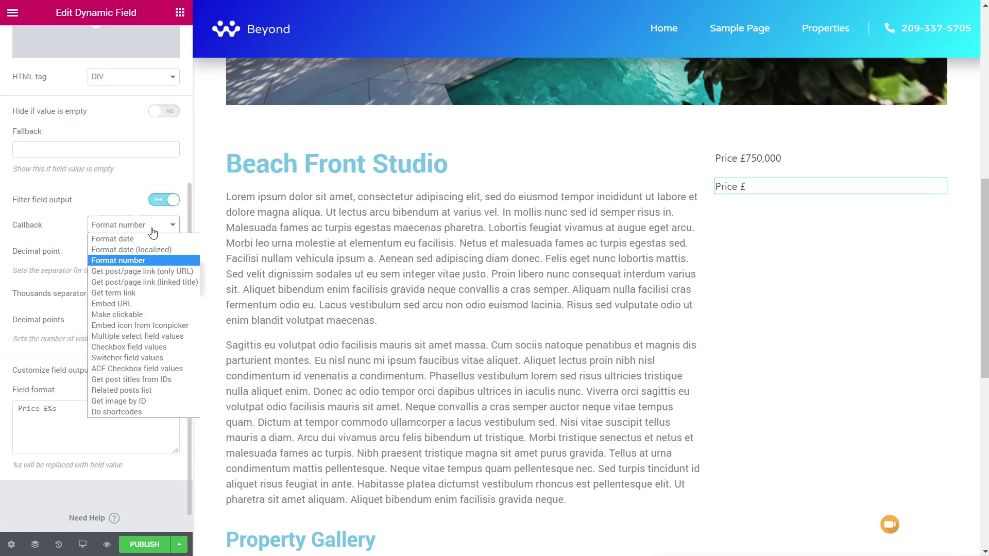
left_click(157, 202)
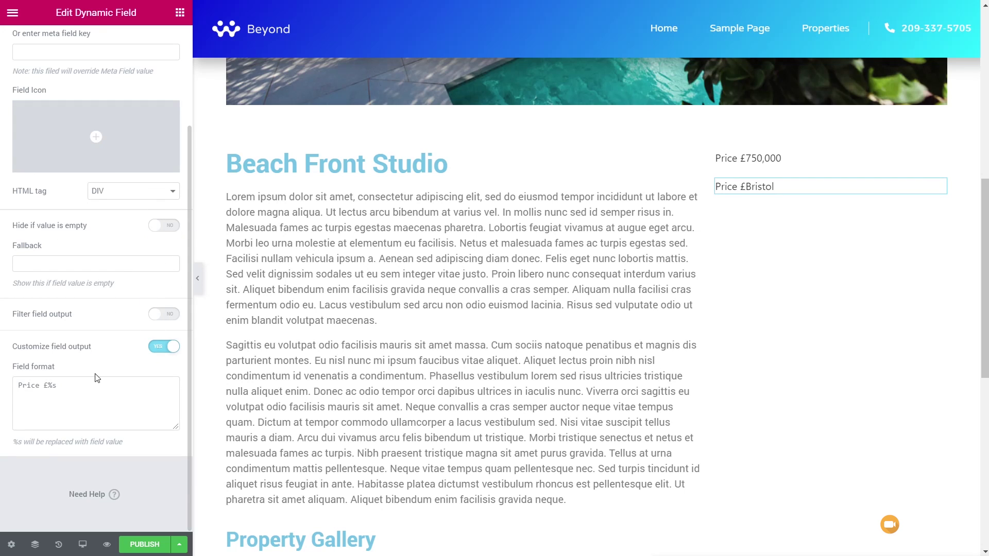
left_click_drag(47, 386, 19, 388)
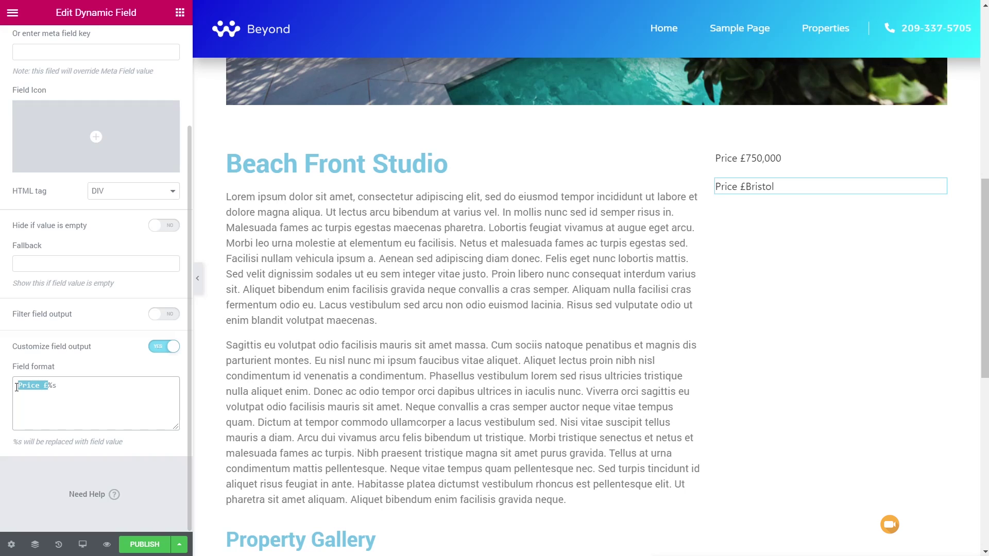
type("Location:")
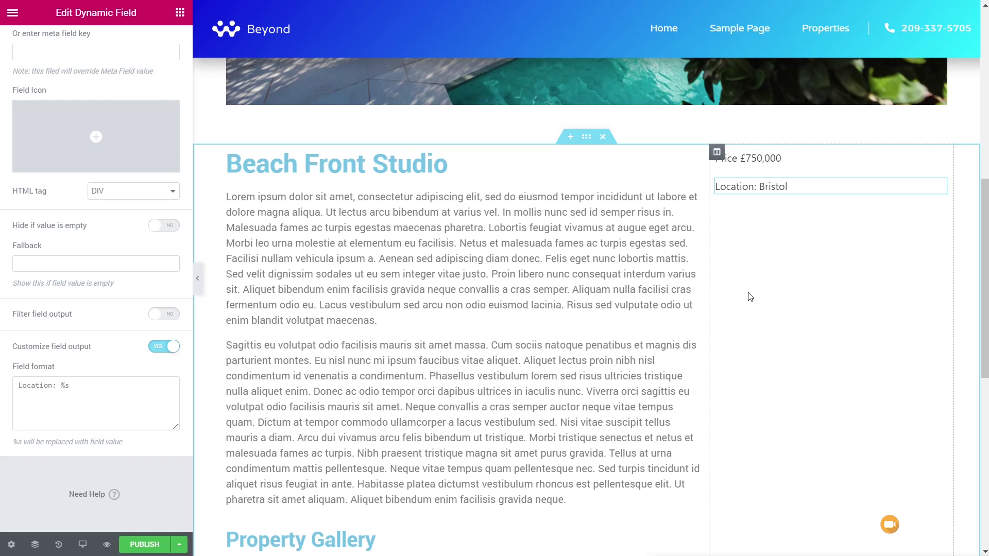
- Start publishing the template and check which content types its Properties display condition could use instead
left_click(154, 547)
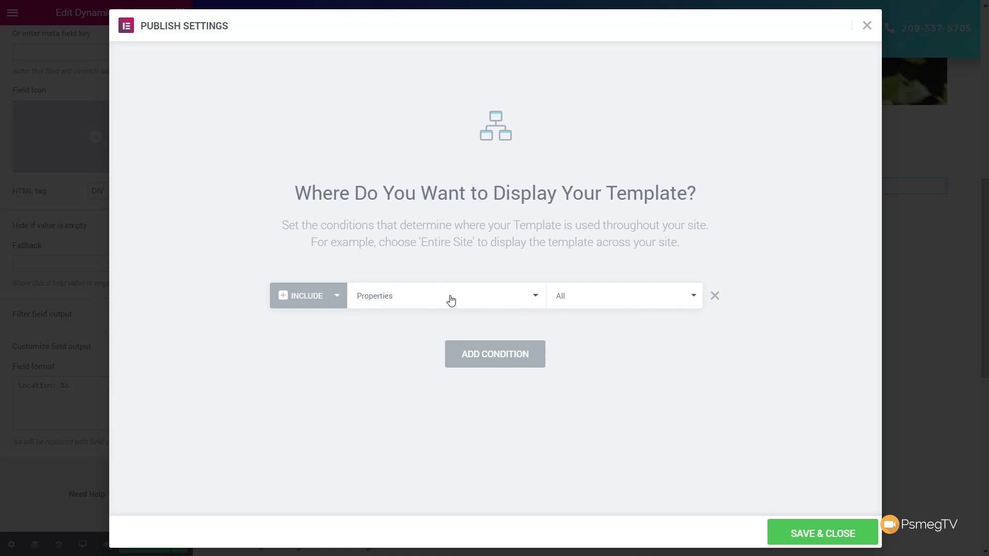
left_click(481, 302)
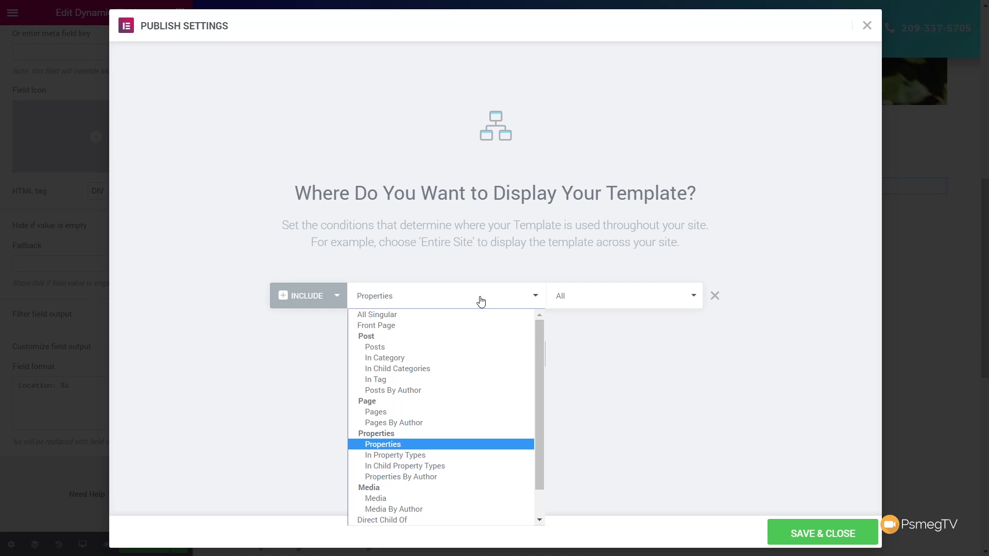
- Search the display condition's individual properties for "apar" and clear the search text
left_click(606, 300)
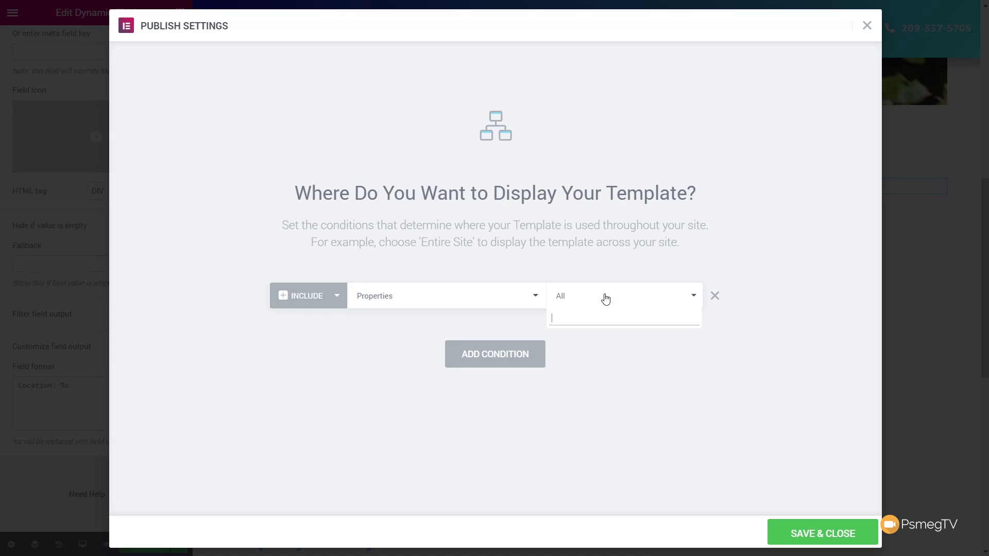
type("apa")
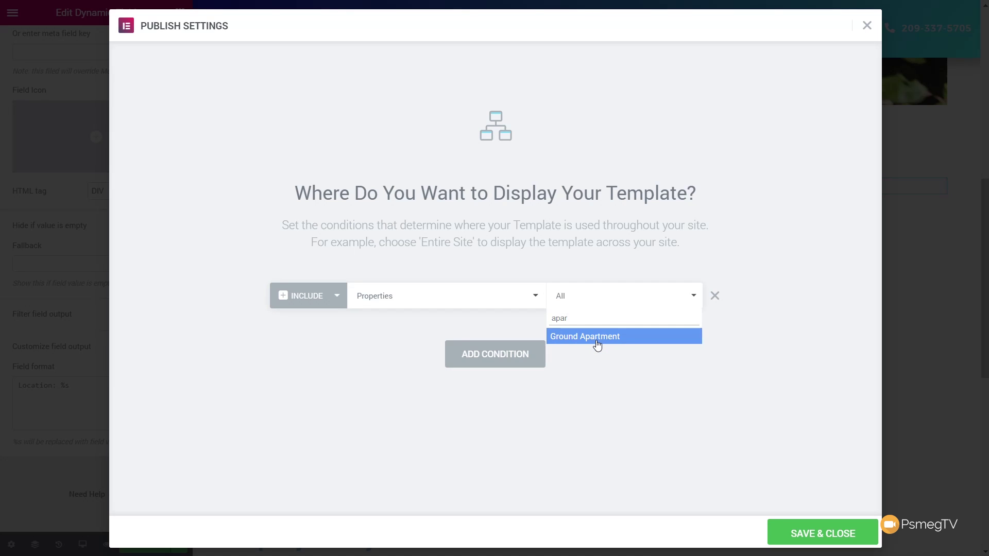
type("r")
key("BackSpace")
key("BackSpace")
key("BackSpace")
key("BackSpace")
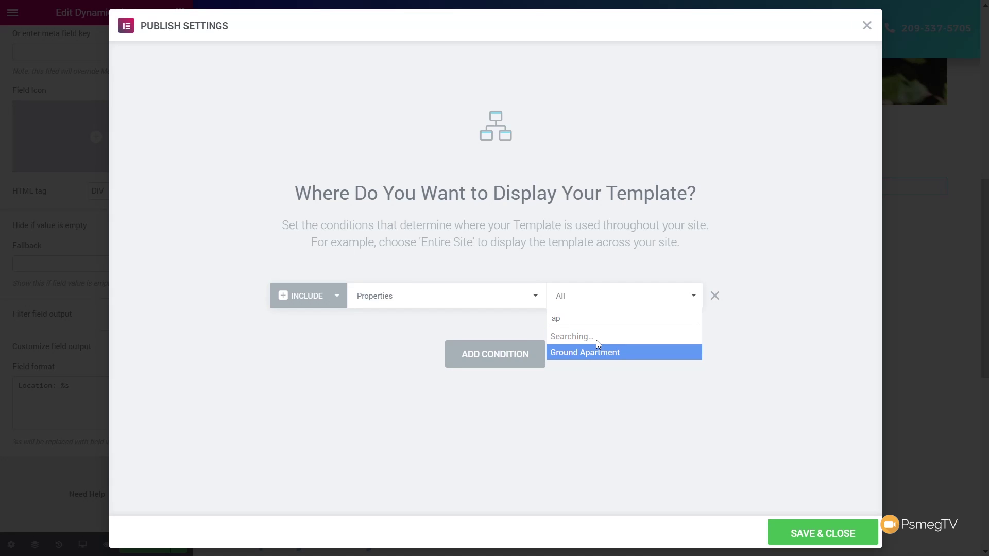
- Save the template's display condition as including all Properties and publish the template
left_click(762, 347)
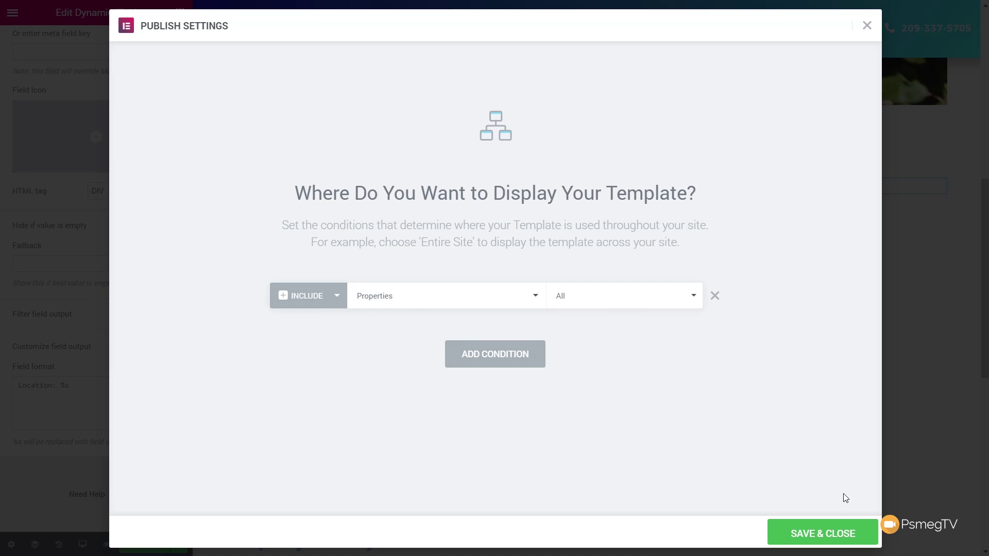
left_click(828, 535)
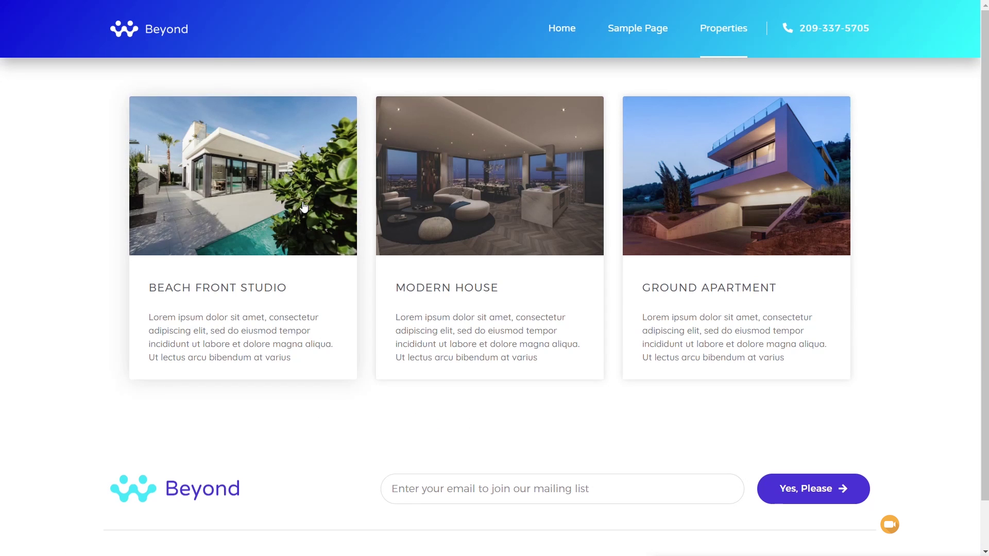
- Open the Modern House property on the live site, review its details and browse its gallery images
left_click(508, 205)
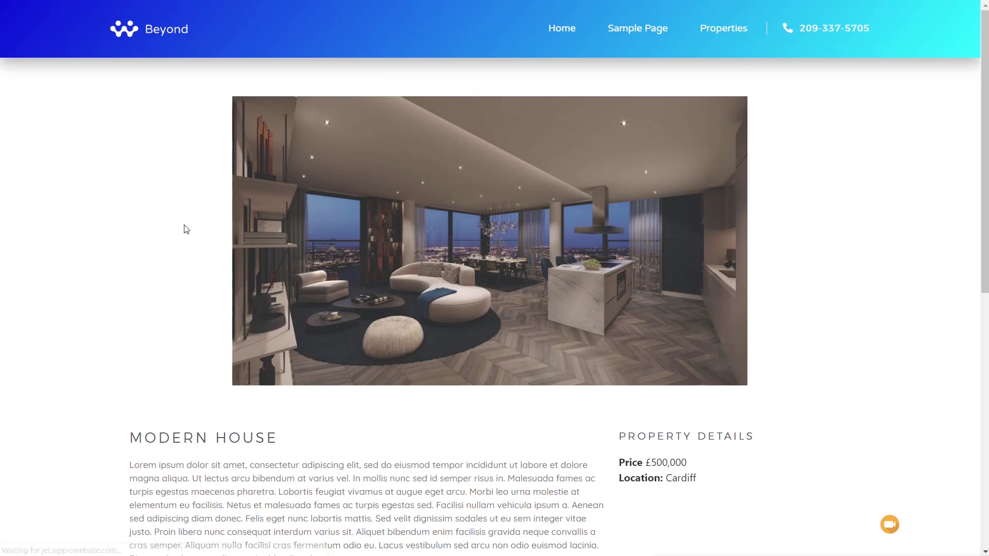
scroll(277, 400, "down", 5)
scroll(277, 400, "down", 4)
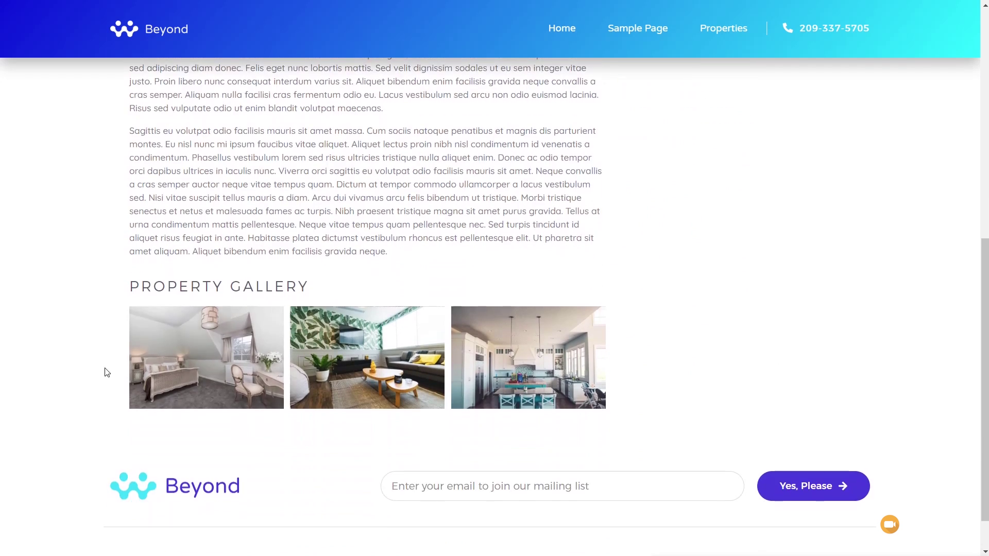
left_click(222, 364)
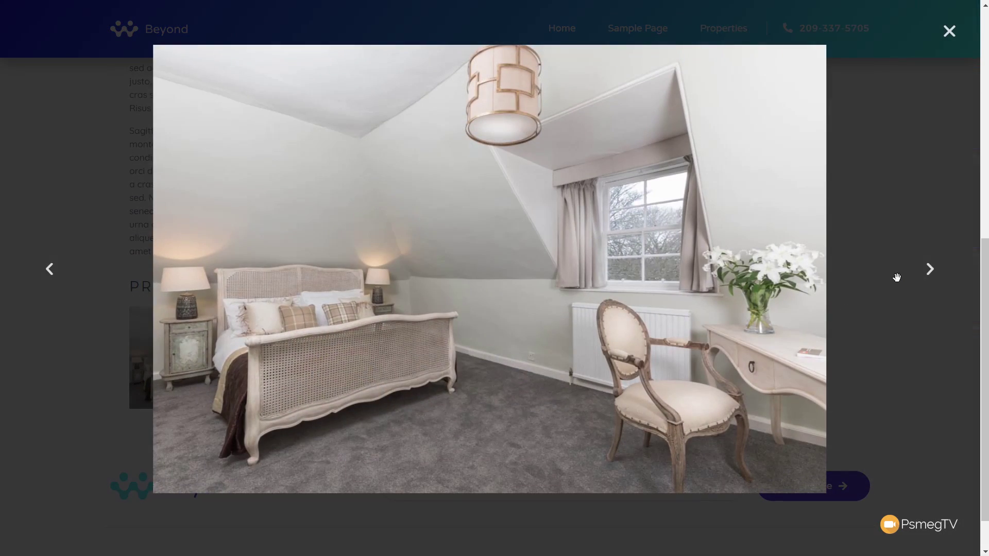
left_click(934, 281)
left_click(934, 282)
left_click(950, 38)
scroll(664, 381, "up", 5)
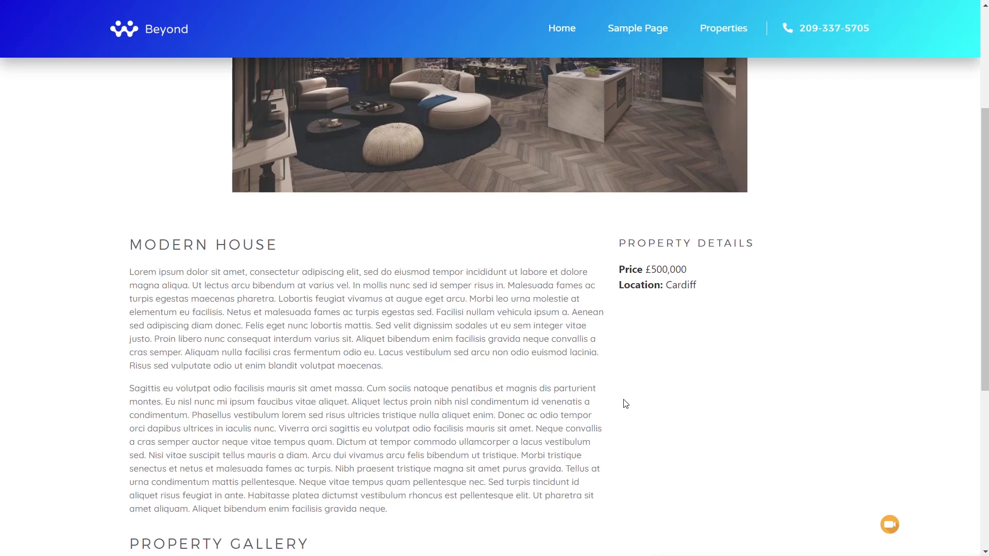
scroll(624, 397, "up", 3)
scroll(375, 134, "up", 1)
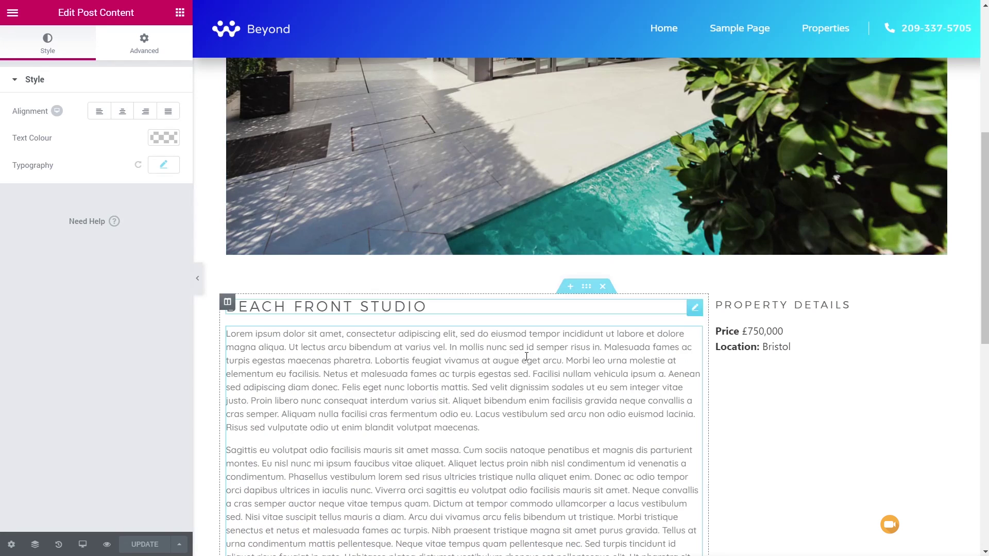
- Choose a larger image size for the featured image in the single property template and update the template
scroll(540, 368, "up", 5)
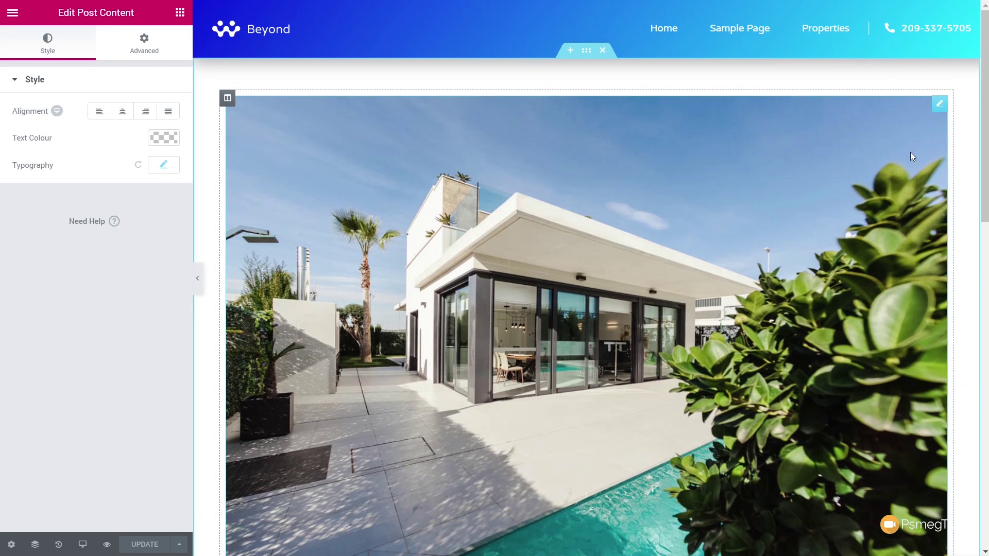
left_click(938, 107)
left_click(122, 153)
left_click(105, 211)
left_click(144, 545)
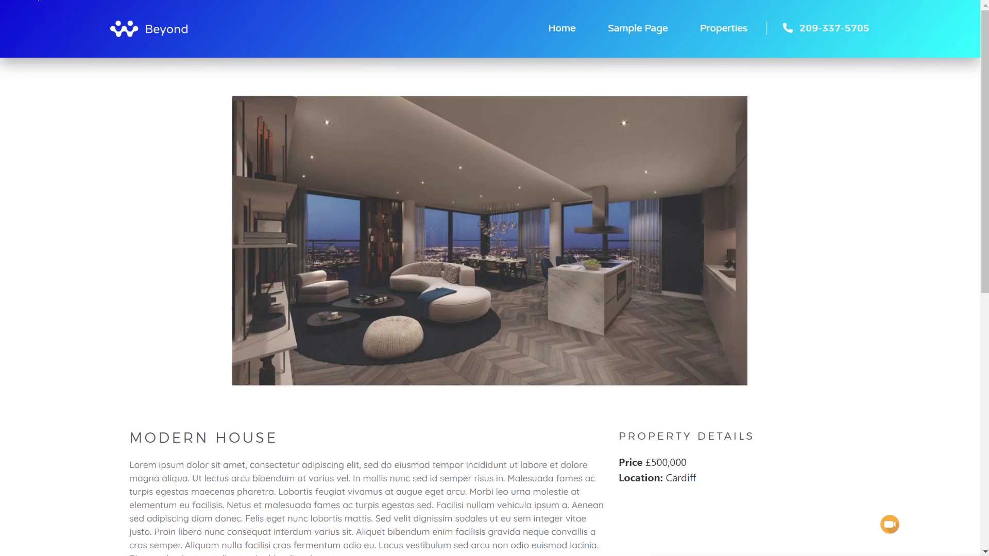
- Reload the live Modern House page and check how the featured image is displayed
key("F5")
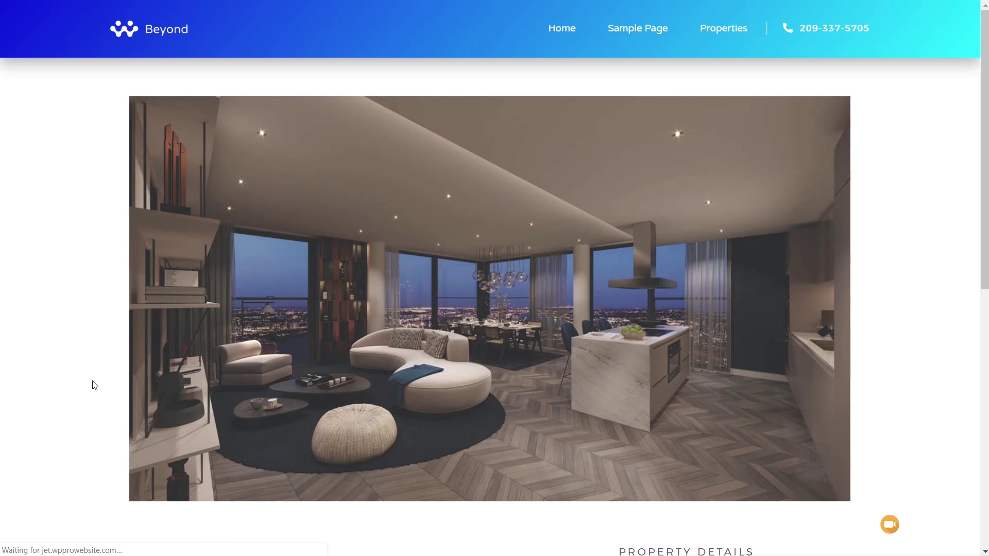
scroll(101, 392, "down", 5)
scroll(124, 396, "up", 5)
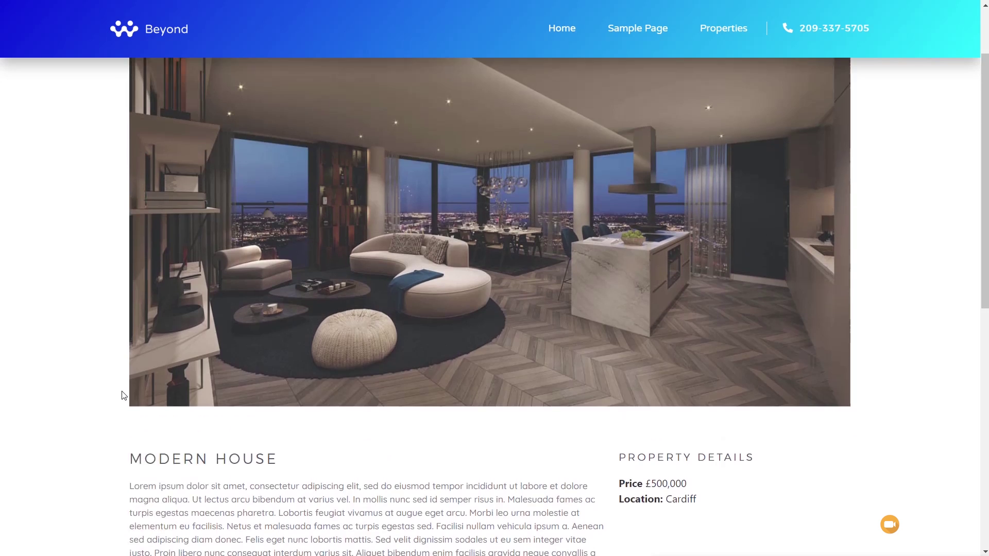
- Open the Beach Front Studio property from the Properties page, review its details and browse its gallery images
left_click(716, 36)
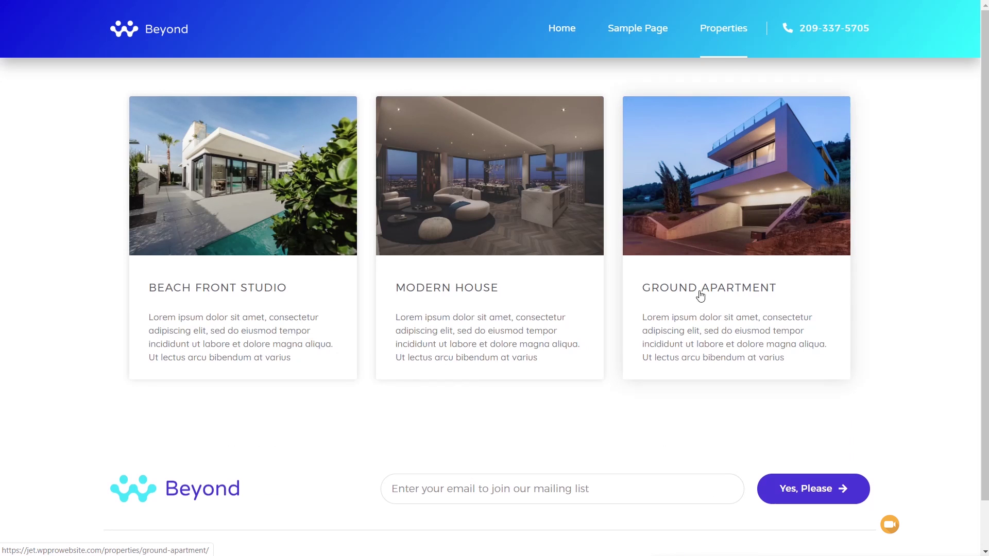
left_click(175, 230)
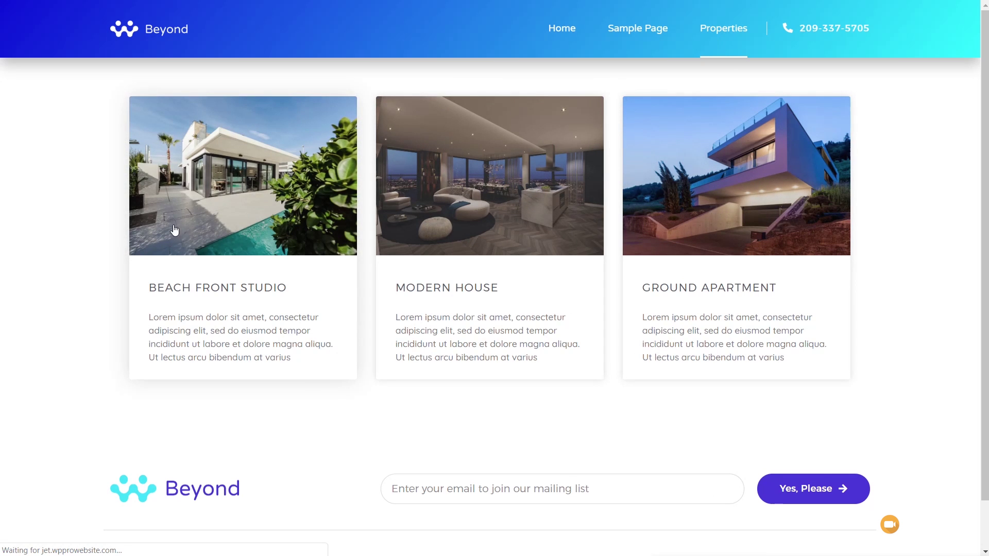
scroll(105, 322, "down", 8)
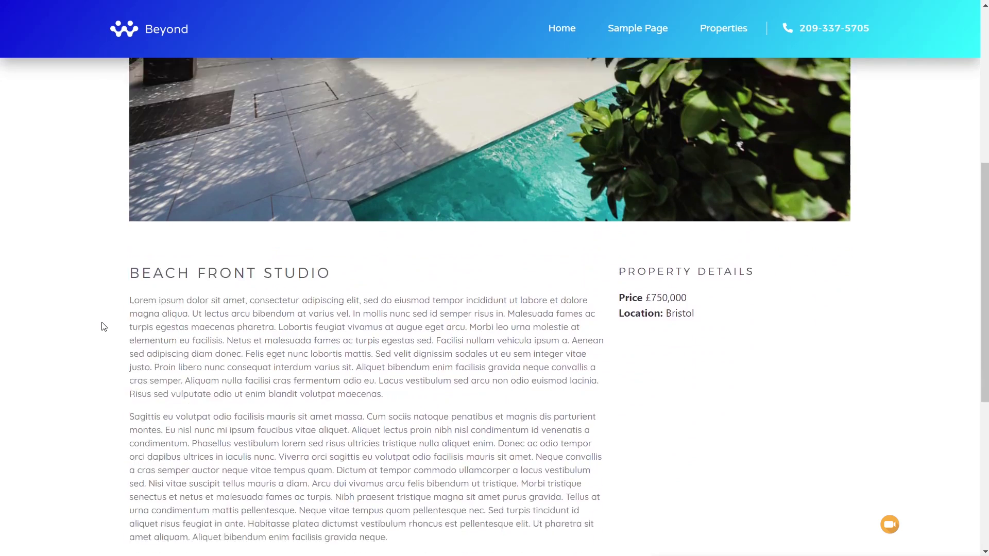
scroll(103, 326, "down", 4)
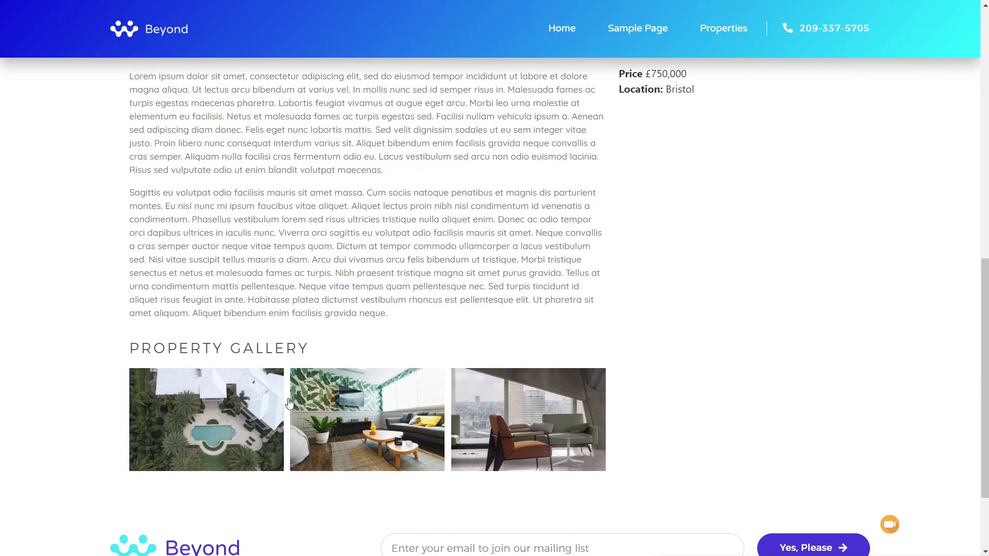
left_click(233, 426)
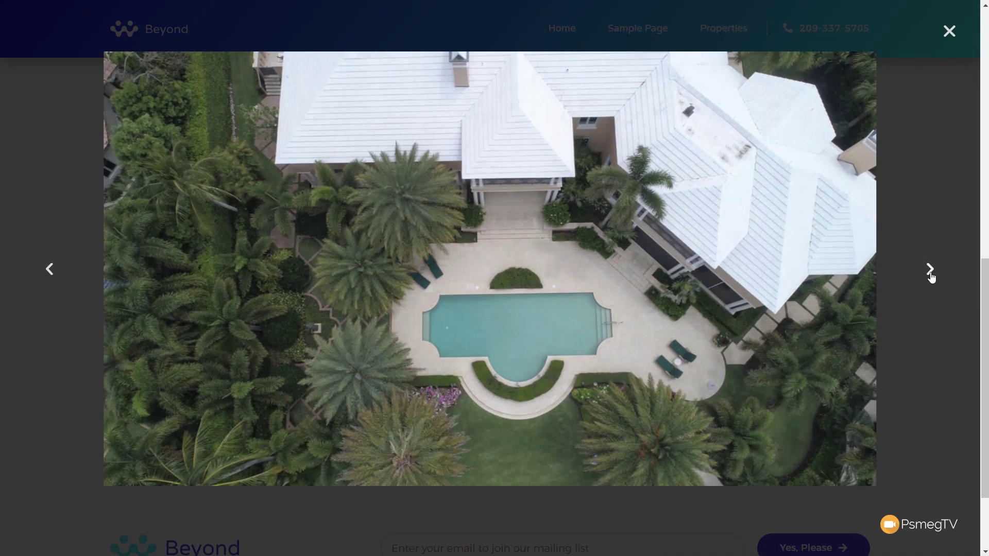
left_click(931, 273)
left_click(930, 273)
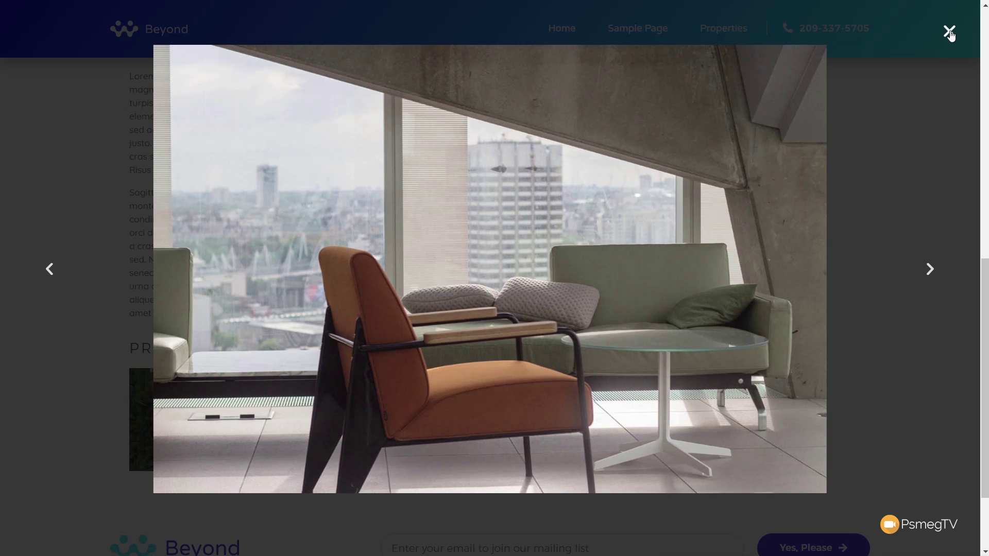
left_click(949, 31)
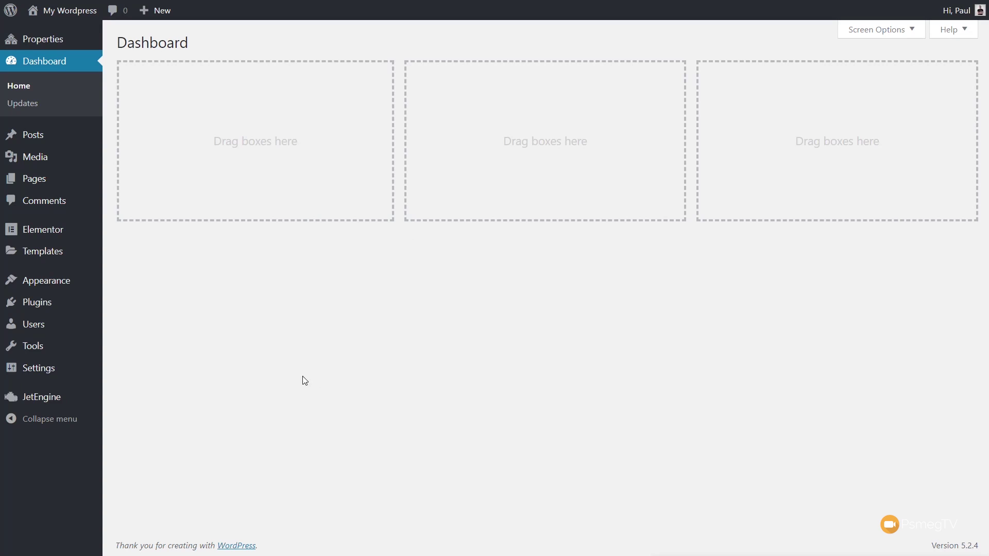
- Start a new JetEngine listing item with Posts as the listing source and Properties as the post type
mouse_move(60, 401)
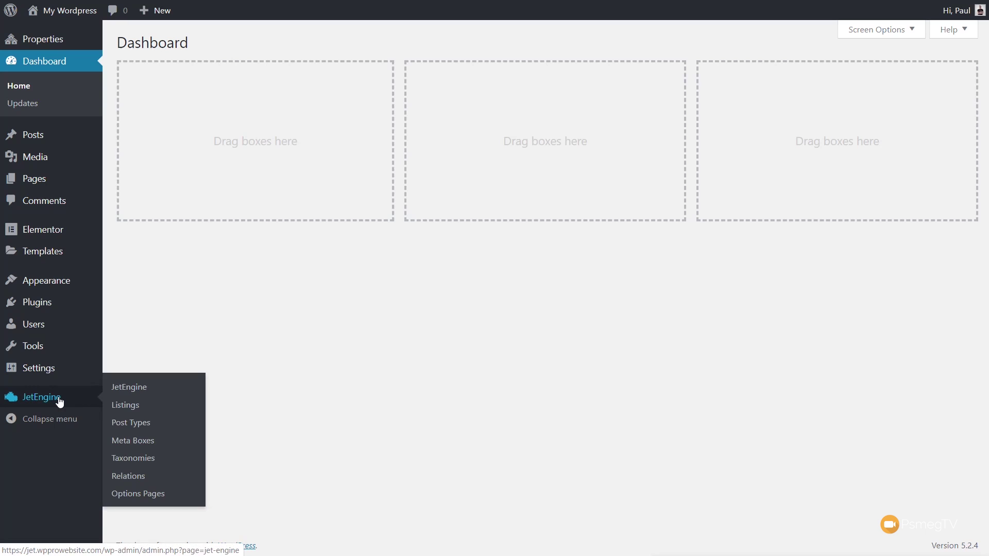
left_click(125, 408)
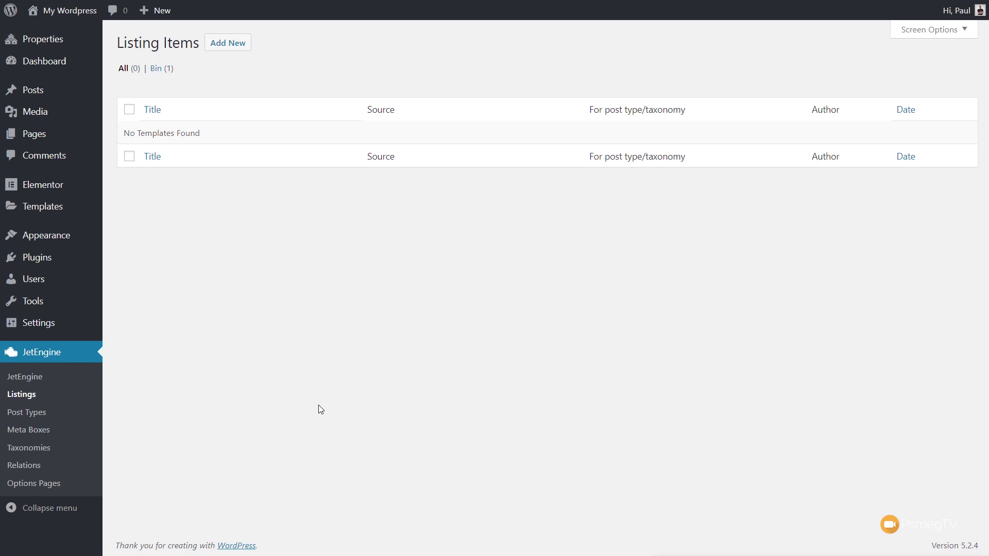
left_click(232, 45)
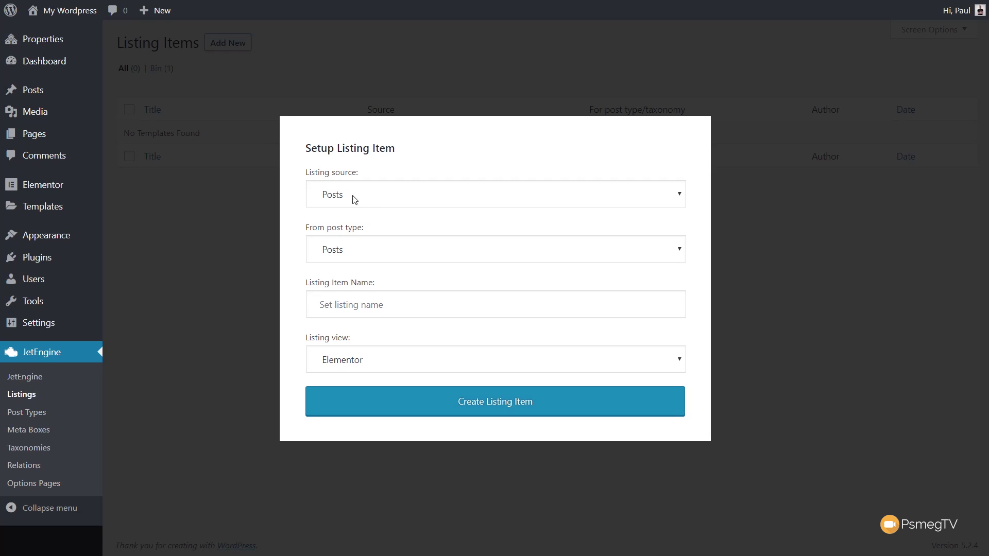
left_click(364, 199)
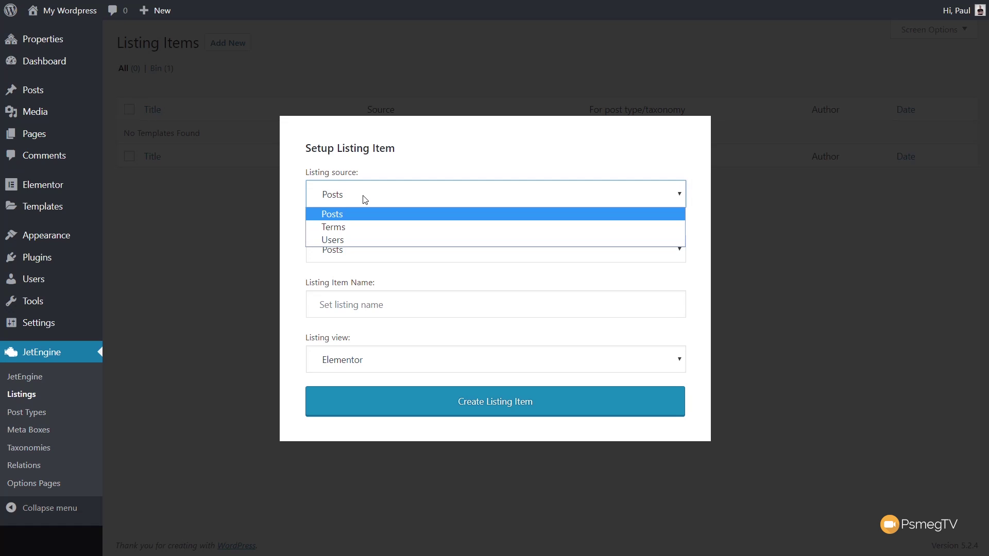
left_click(352, 213)
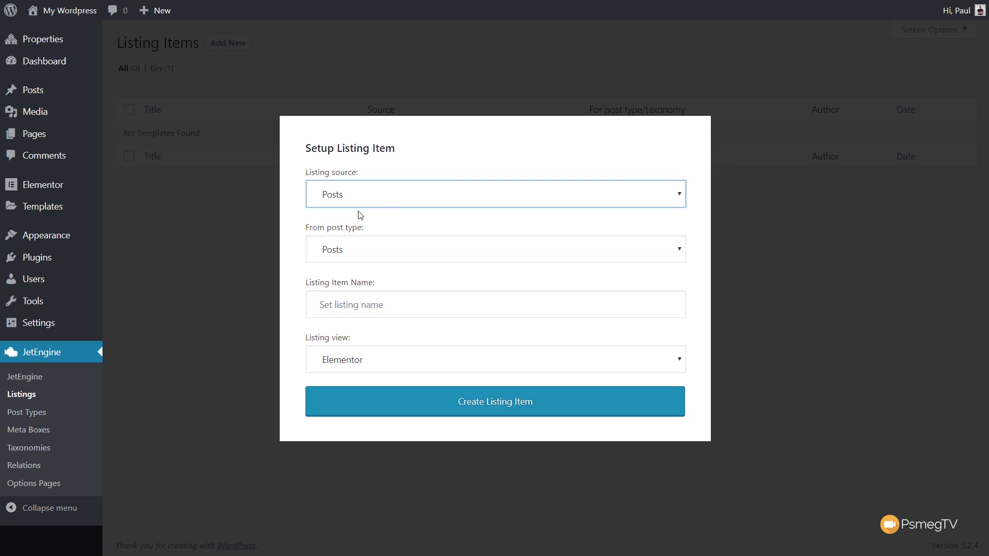
left_click(356, 254)
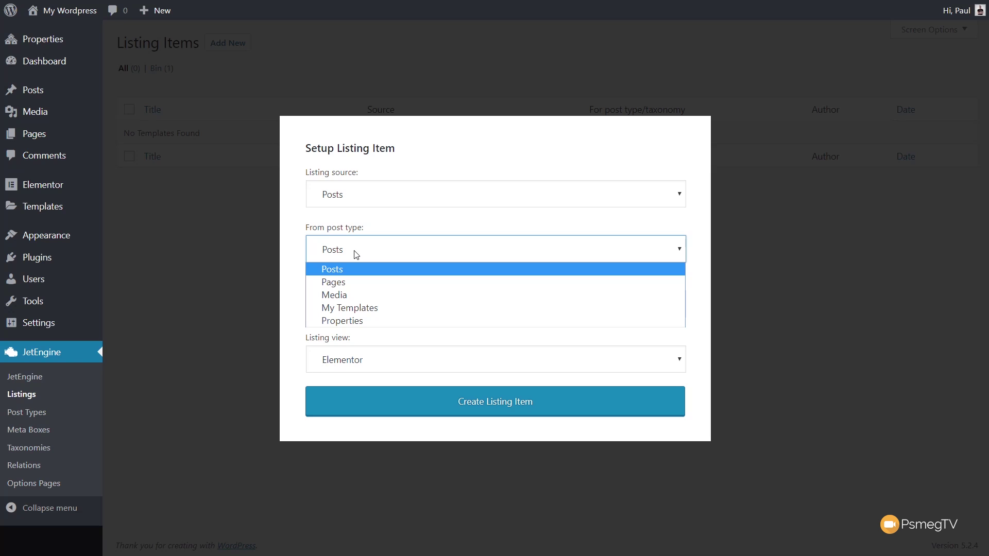
left_click(354, 321)
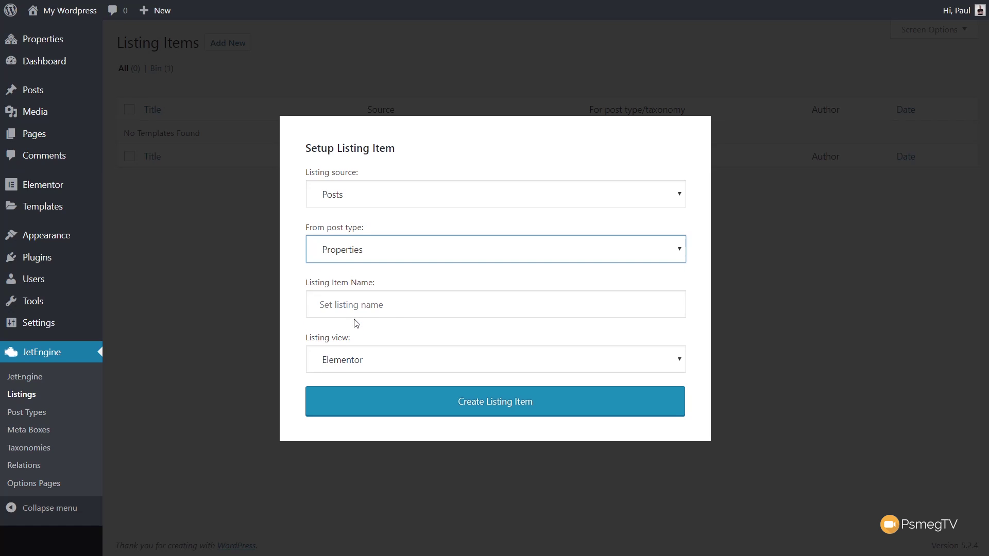
- Name the listing item "Property Listing", keep Elementor as its listing view and create it
left_click(382, 309)
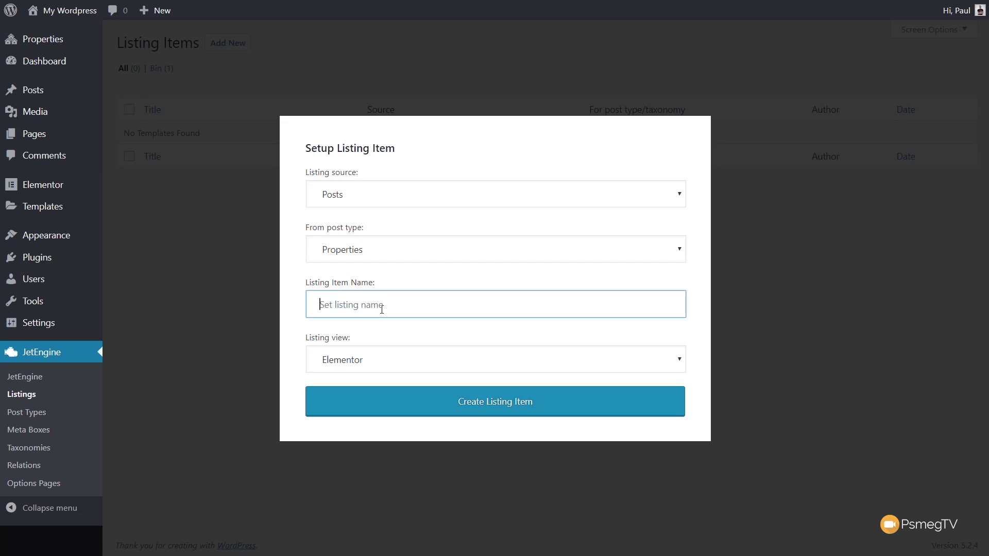
type("Property Listing")
left_click(345, 363)
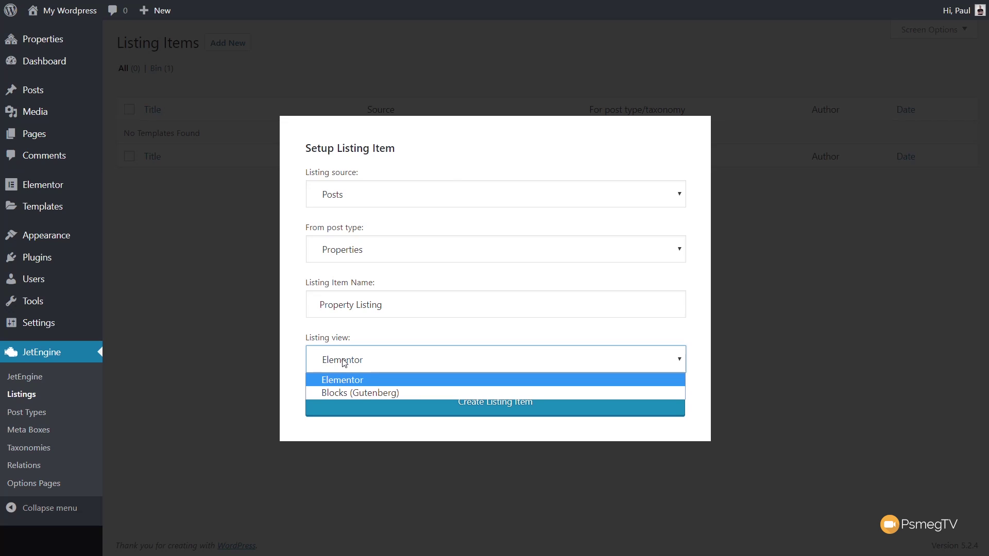
left_click(348, 382)
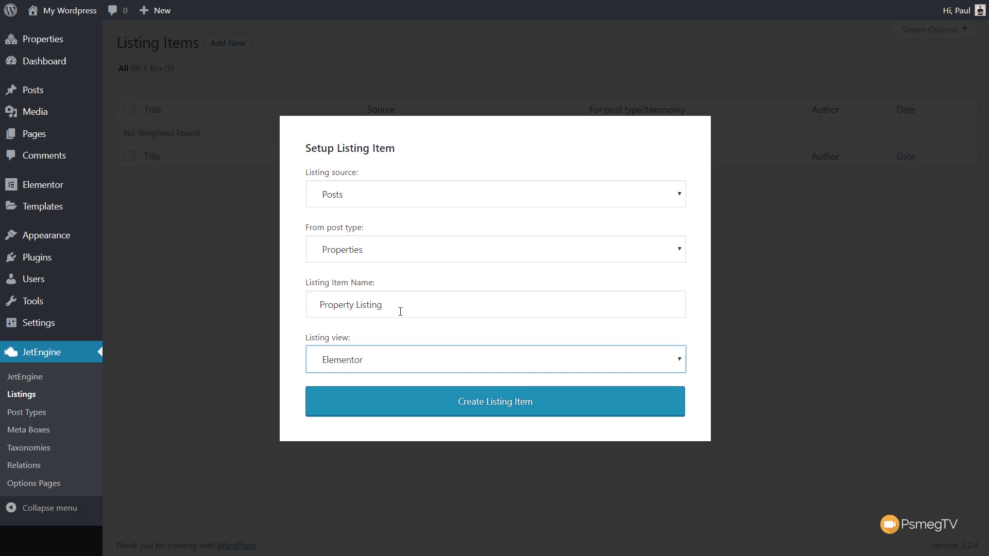
left_click(521, 408)
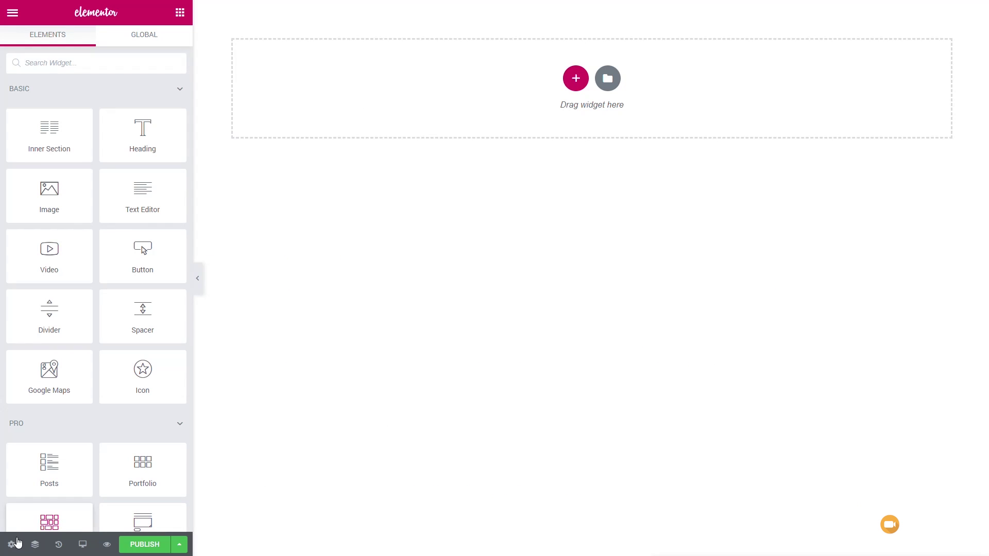
- Set the preview width to 380 in the listing item's Listing Settings
left_click(12, 545)
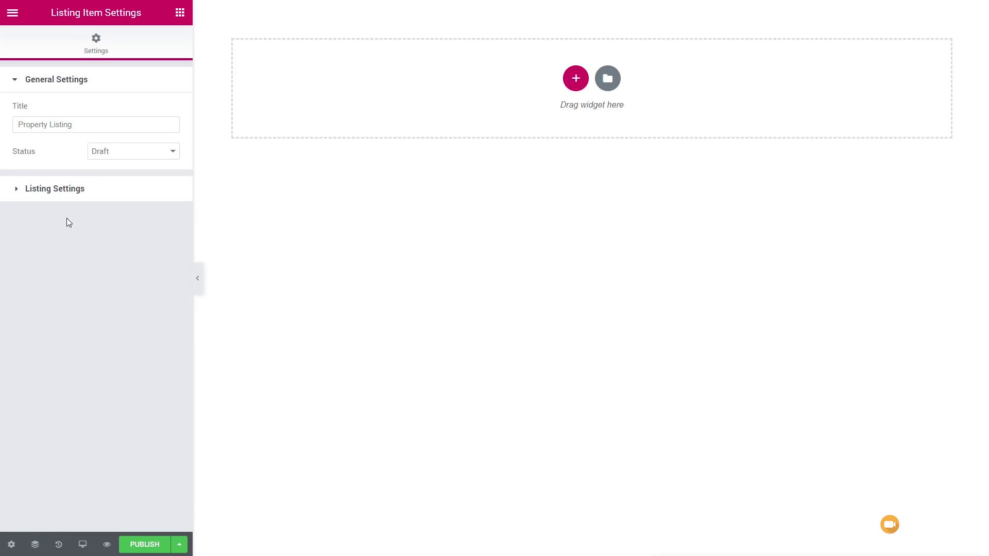
left_click(64, 191)
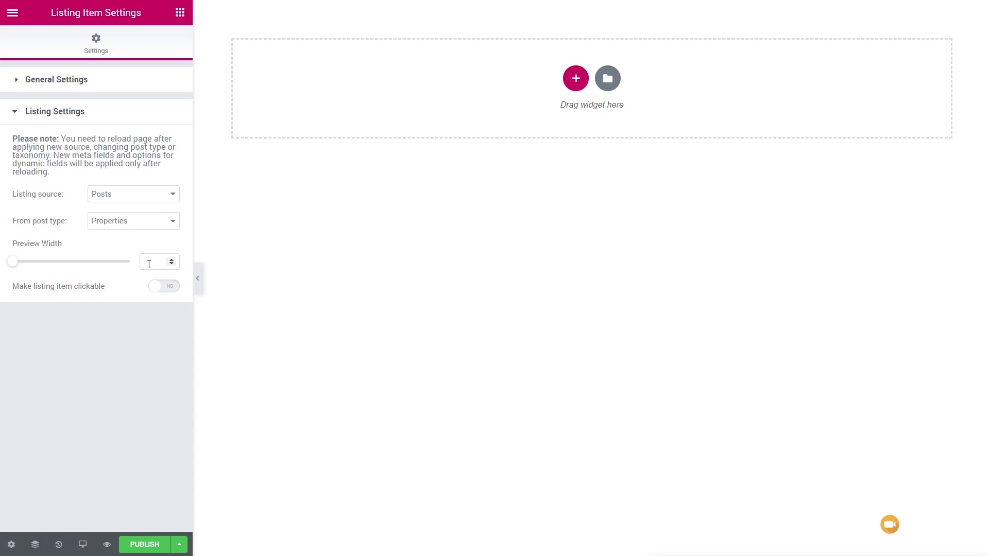
left_click(149, 265)
type("350")
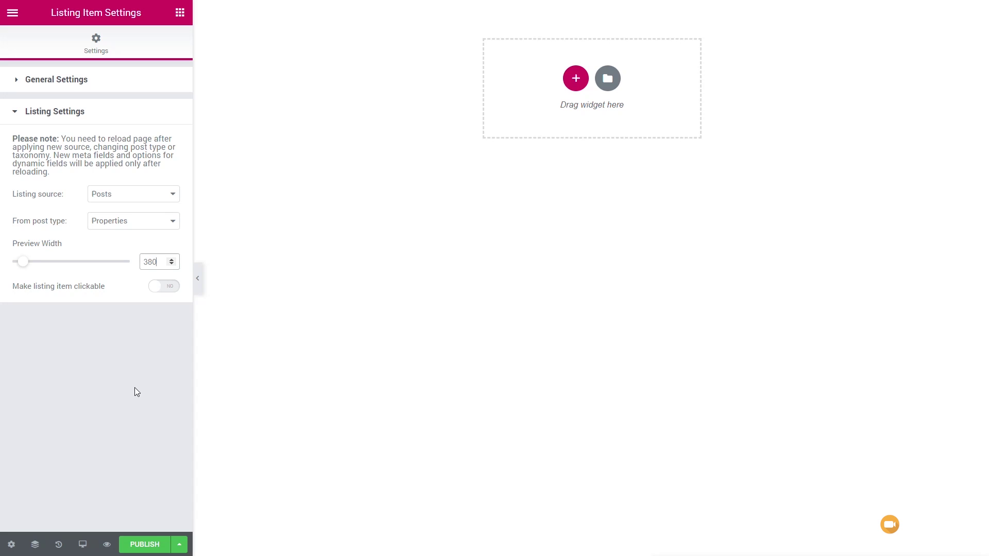
- Add a Dynamic Image widget from the listing elements to the empty listing item canvas
left_click(180, 15)
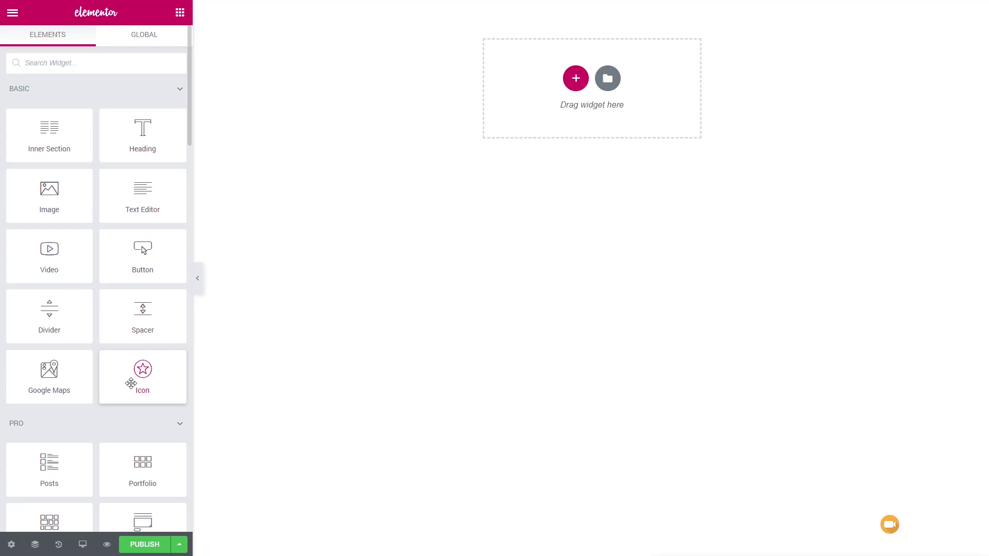
scroll(131, 383, "down", 15)
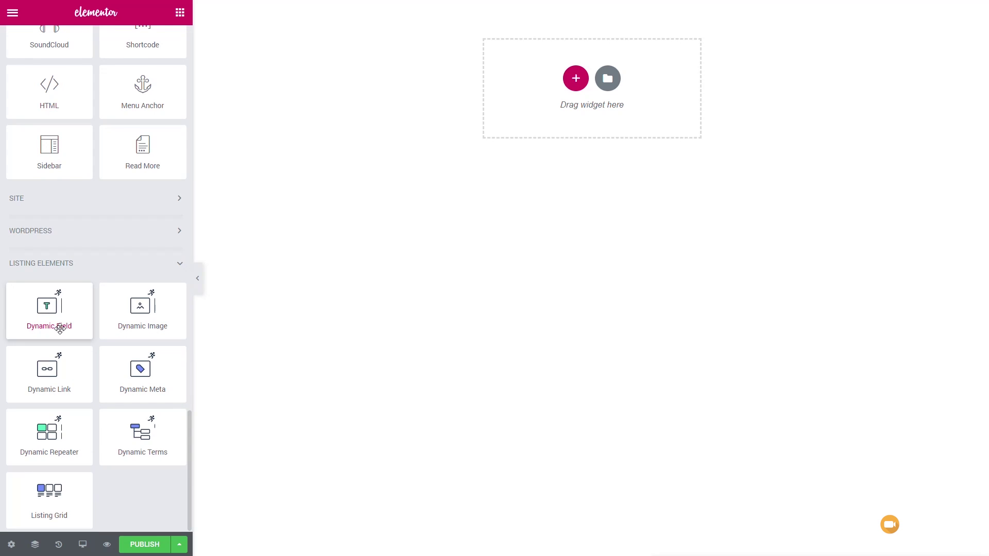
left_click_drag(126, 309, 521, 133)
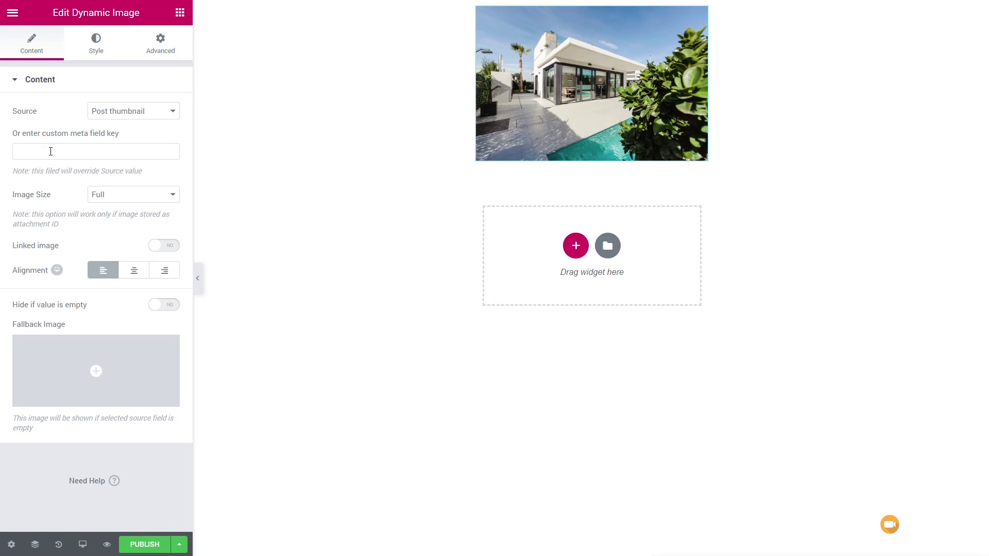
- Set the dynamic image's size to Medium Large, trying Medium before it
left_click(137, 194)
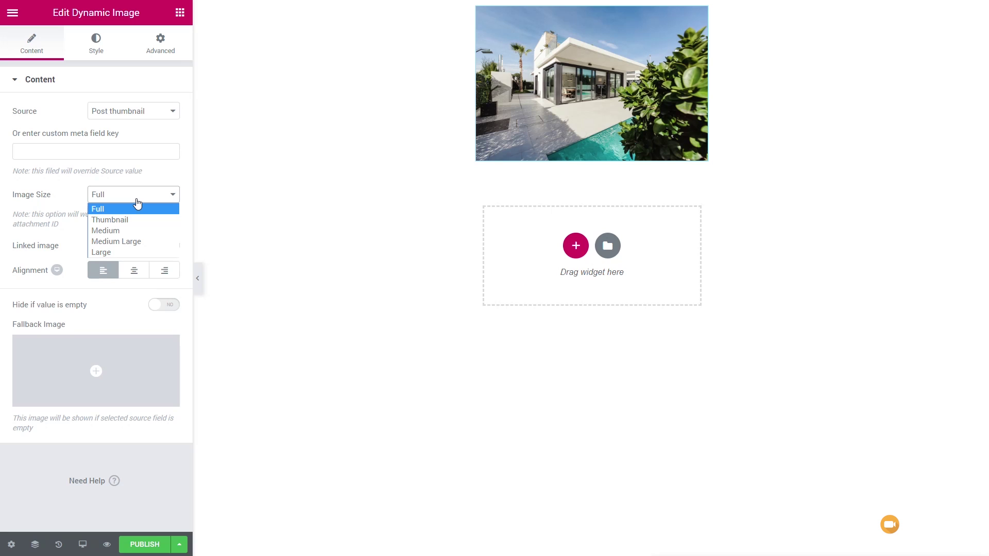
left_click(119, 230)
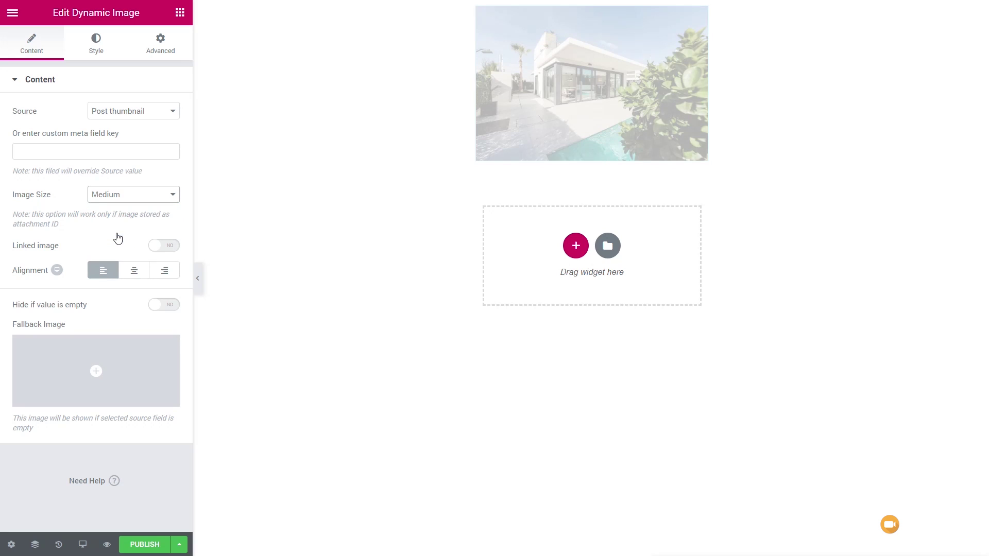
left_click(113, 195)
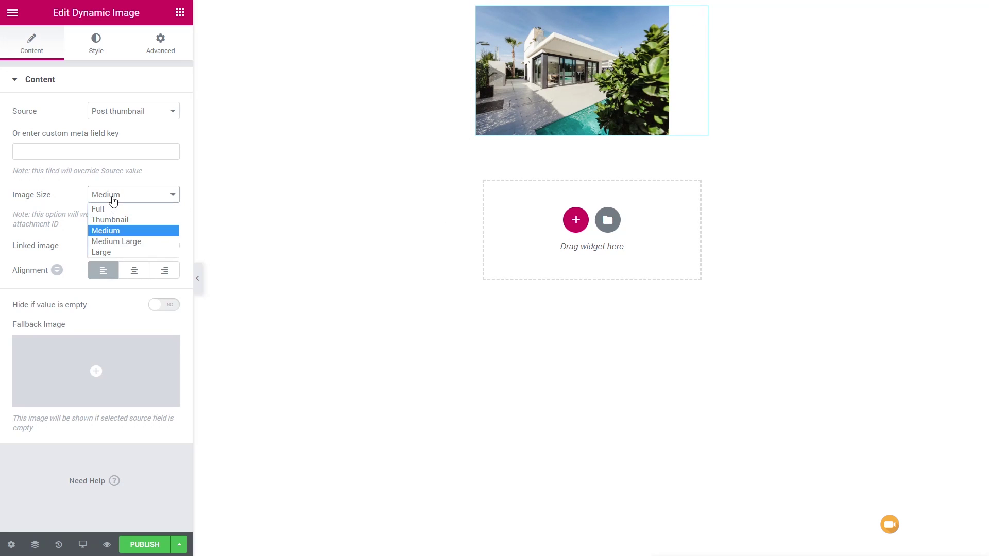
left_click(113, 240)
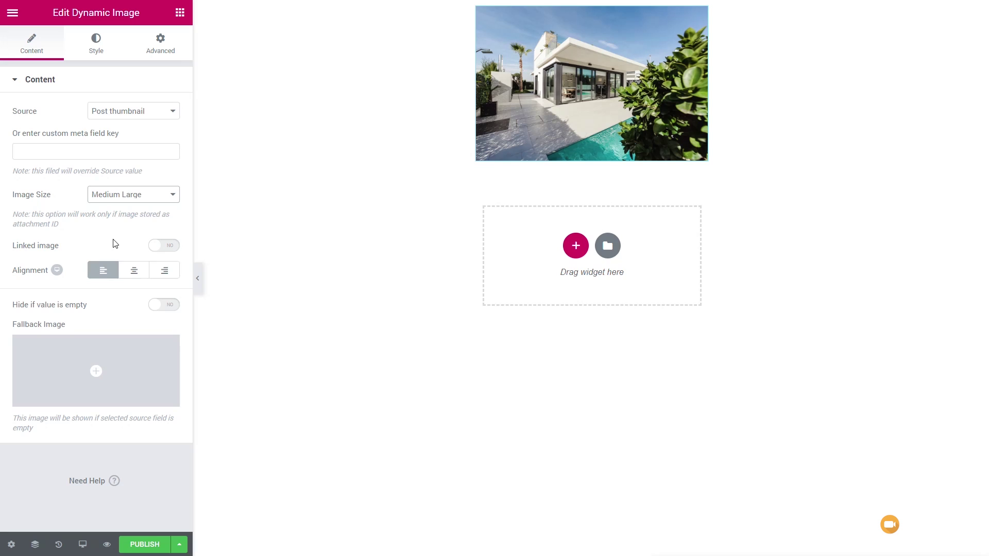
- Make the dynamic image a link using the Permalink source and align it to the centre
left_click(172, 247)
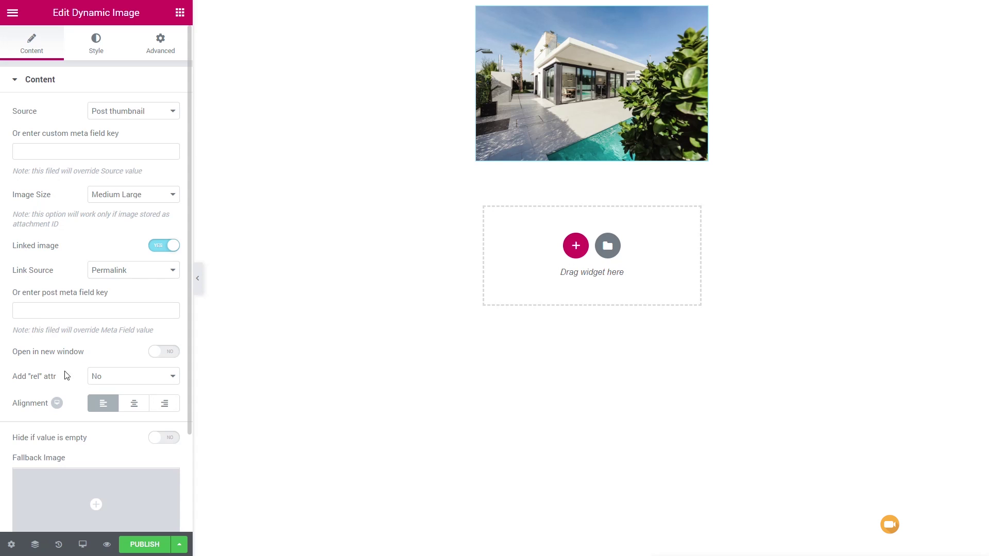
scroll(88, 329, "down", 3)
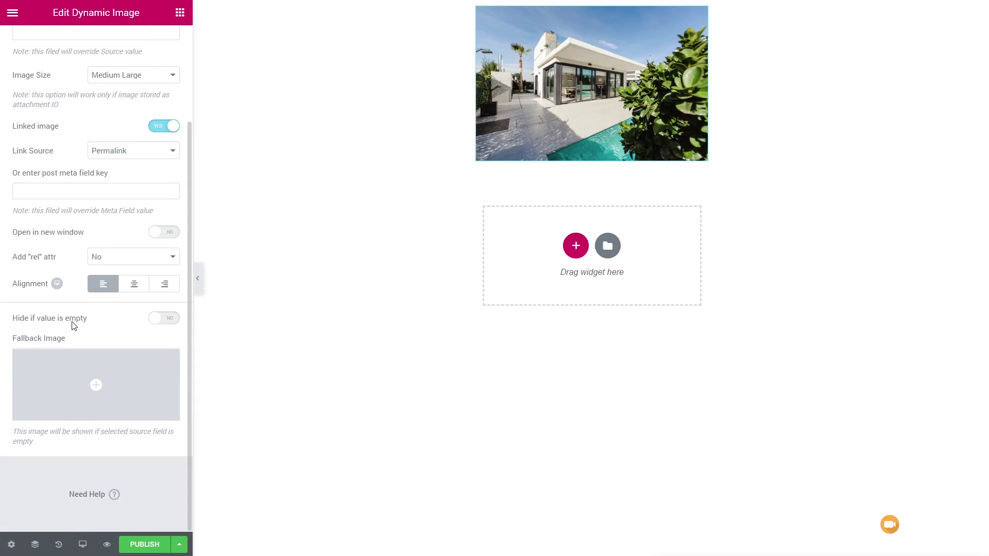
left_click(134, 292)
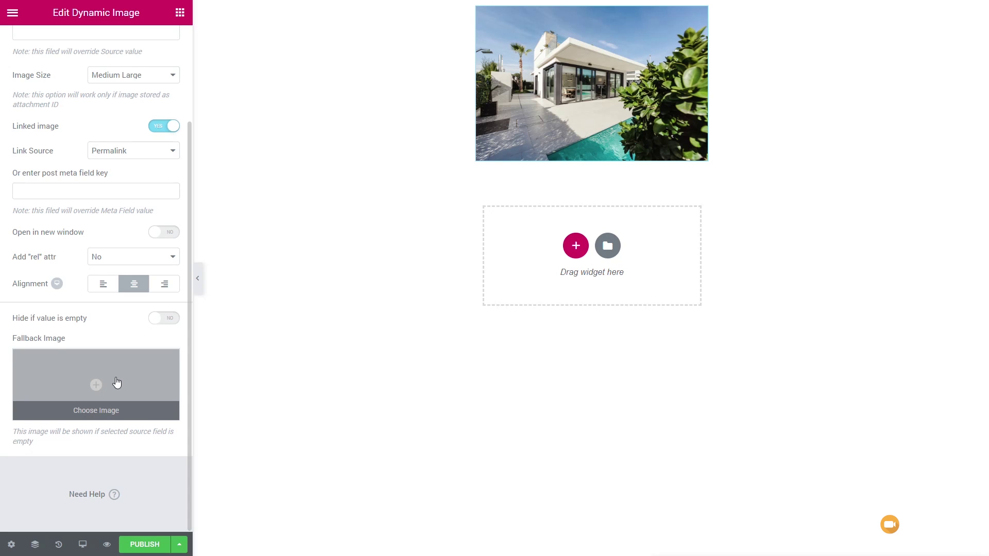
scroll(117, 382, "up", 3)
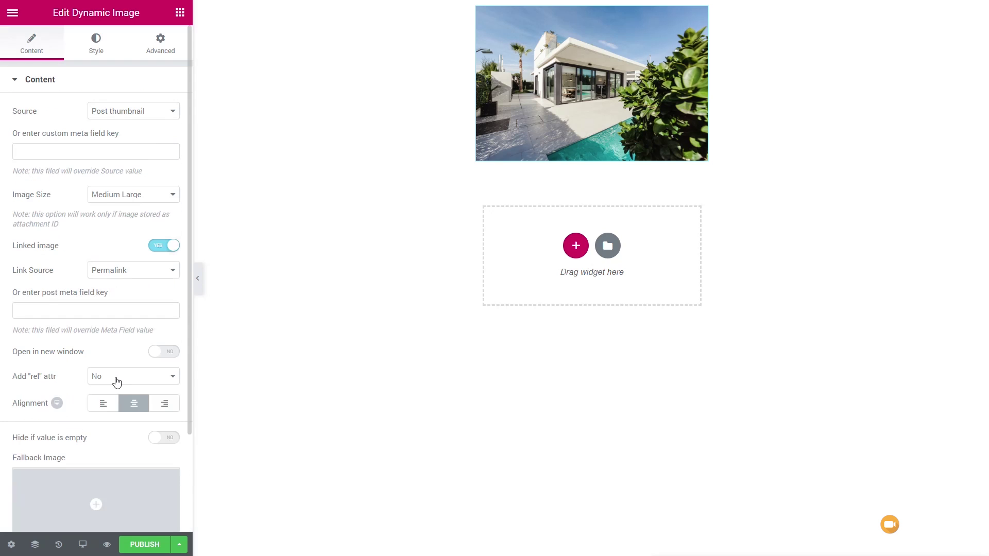
- Add a Dynamic Field widget from the listing elements directly below the property image for the title
left_click(180, 13)
scroll(109, 251, "down", 6)
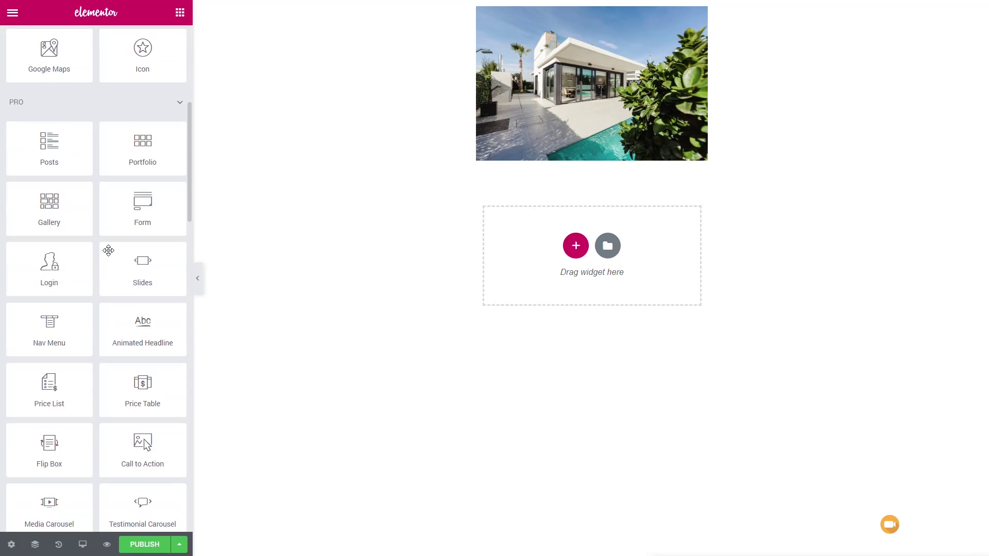
scroll(108, 251, "down", 15)
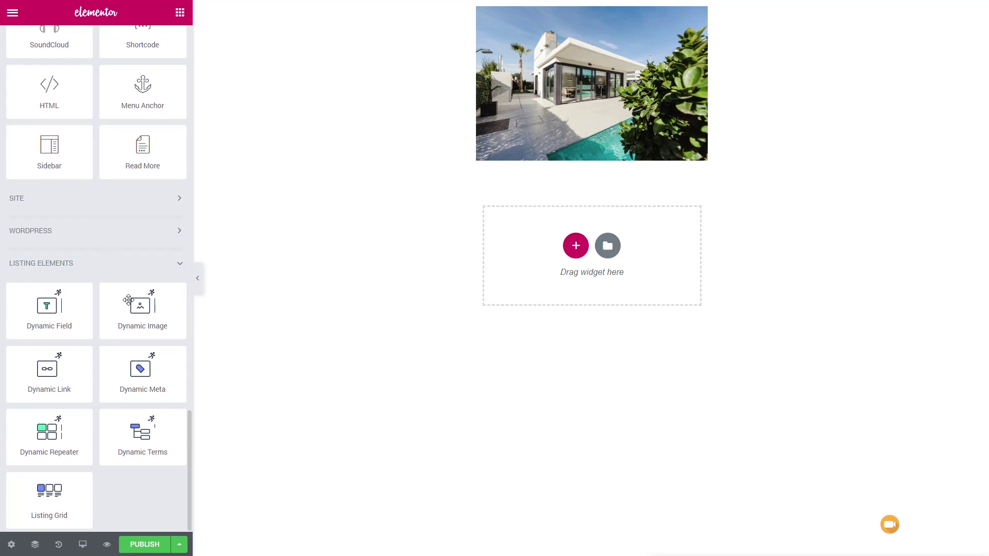
left_click_drag(44, 310, 612, 166)
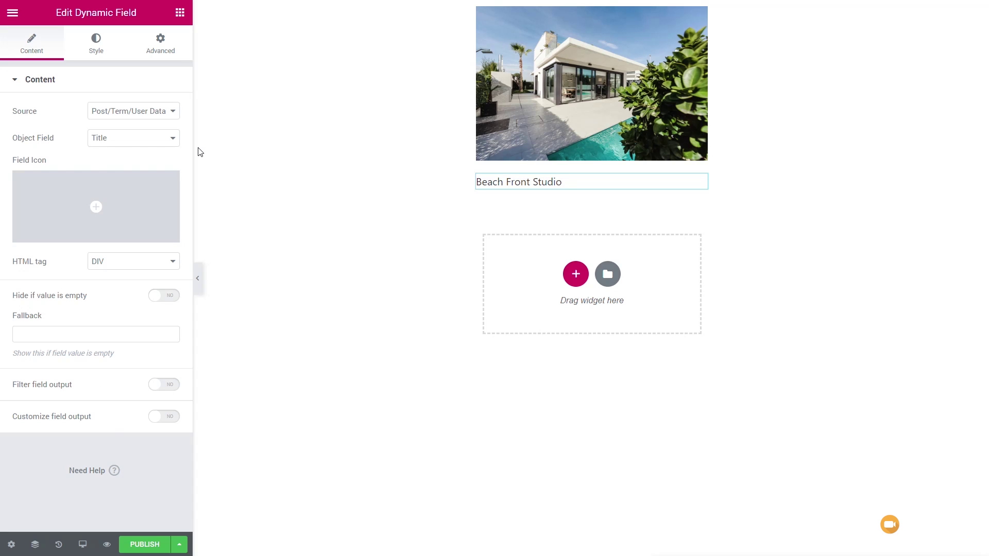
- Add a second Dynamic Field below the title and source it from the Property Price meta data field
left_click(180, 12)
scroll(129, 338, "down", 15)
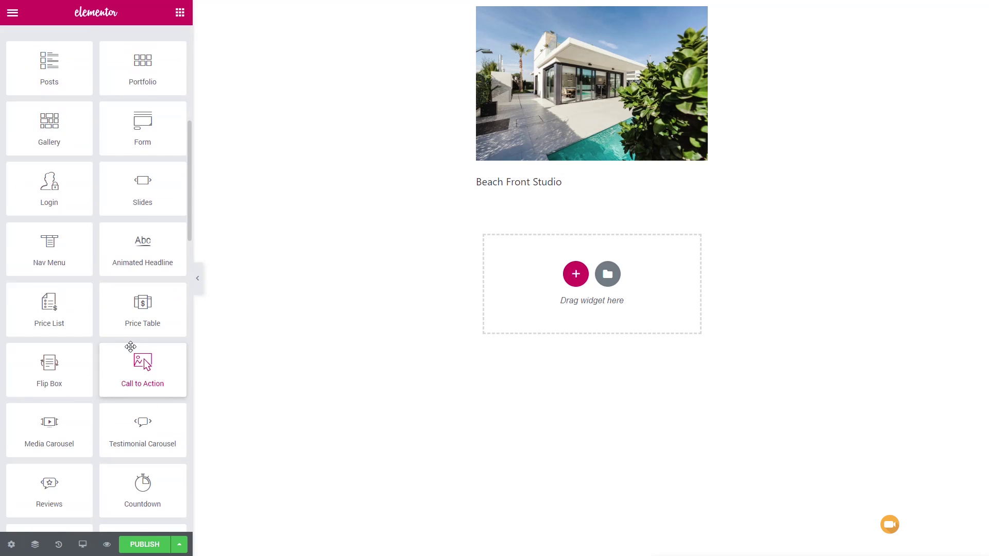
left_click_drag(51, 318, 518, 192)
left_click(161, 114)
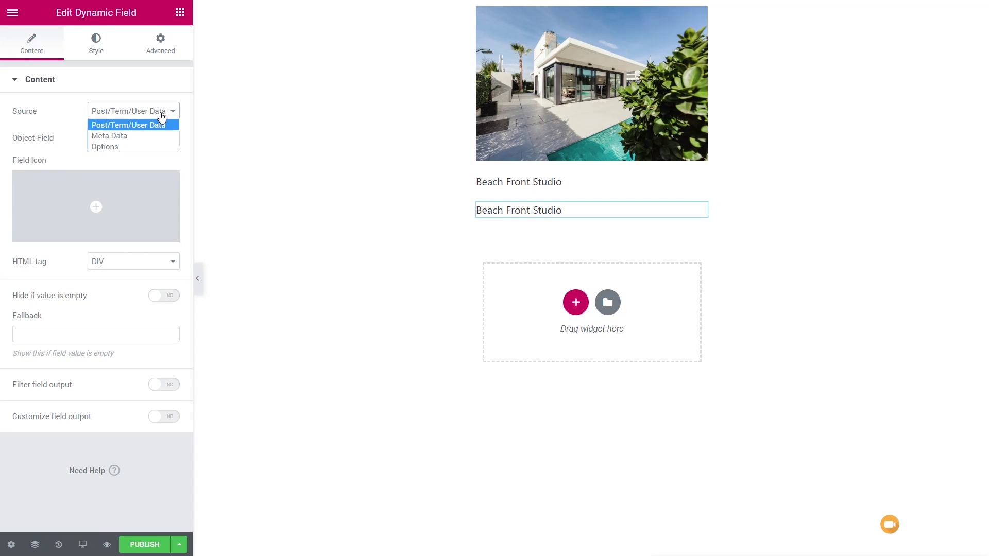
left_click(122, 135)
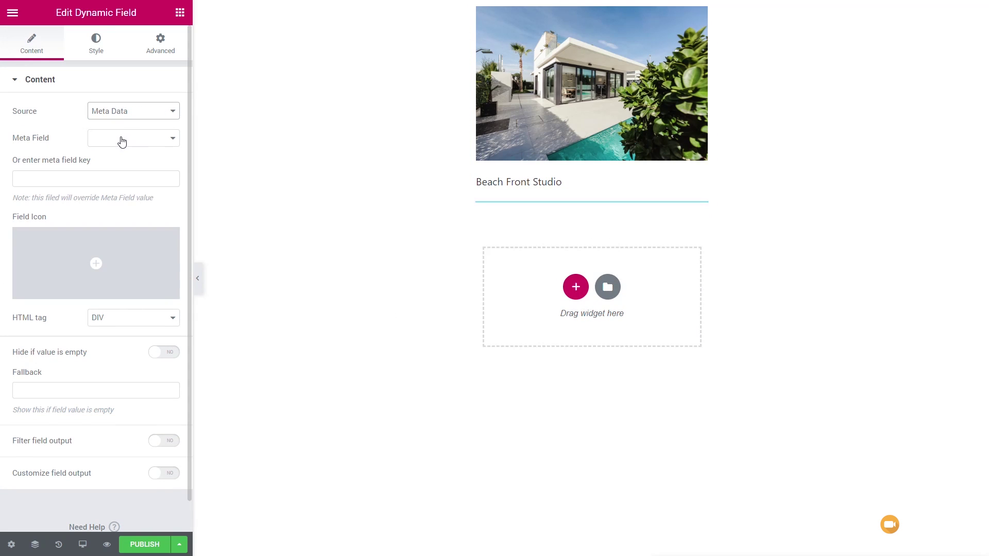
left_click(122, 139)
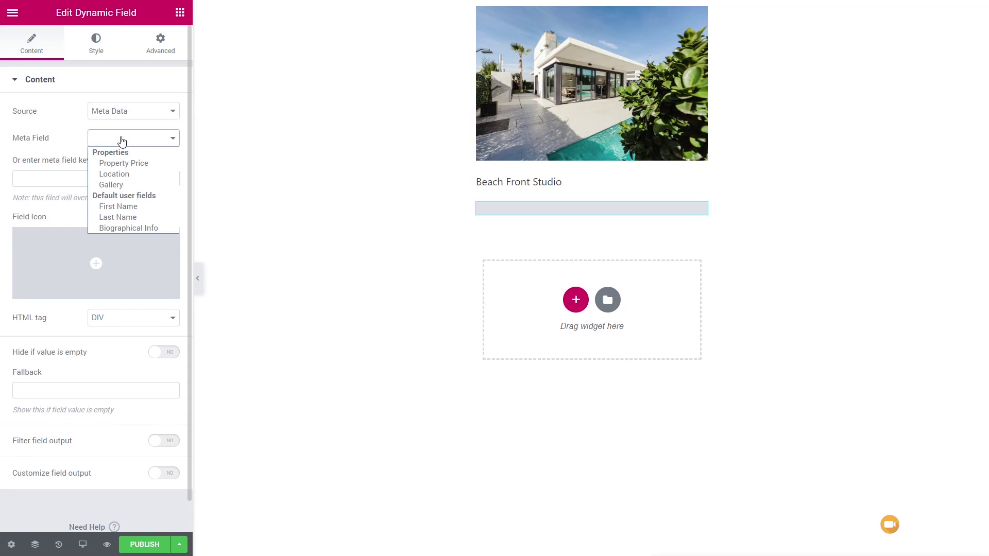
left_click(143, 163)
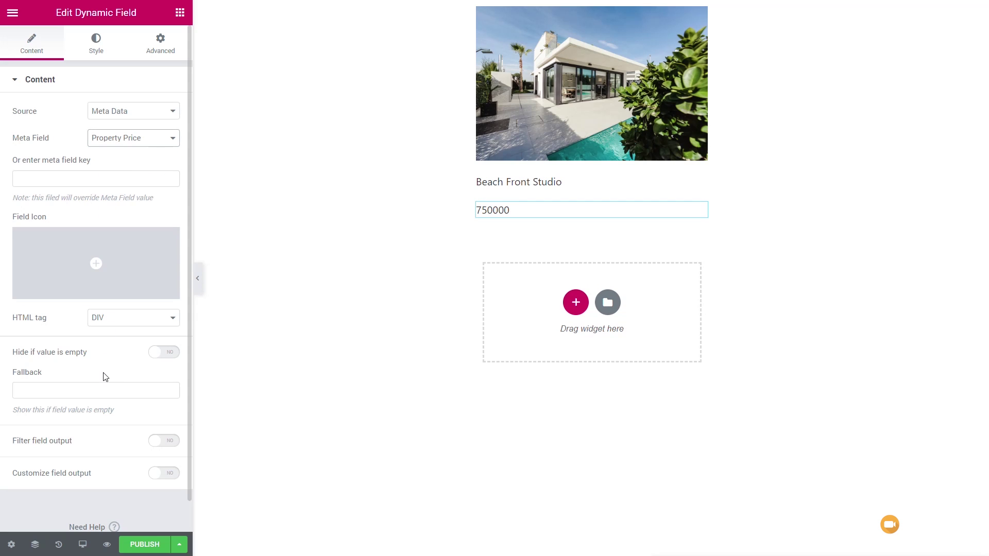
- Filter the price field's output with the Format number callback and set it to 0 decimal points
left_click(164, 441)
scroll(118, 443, "down", 1)
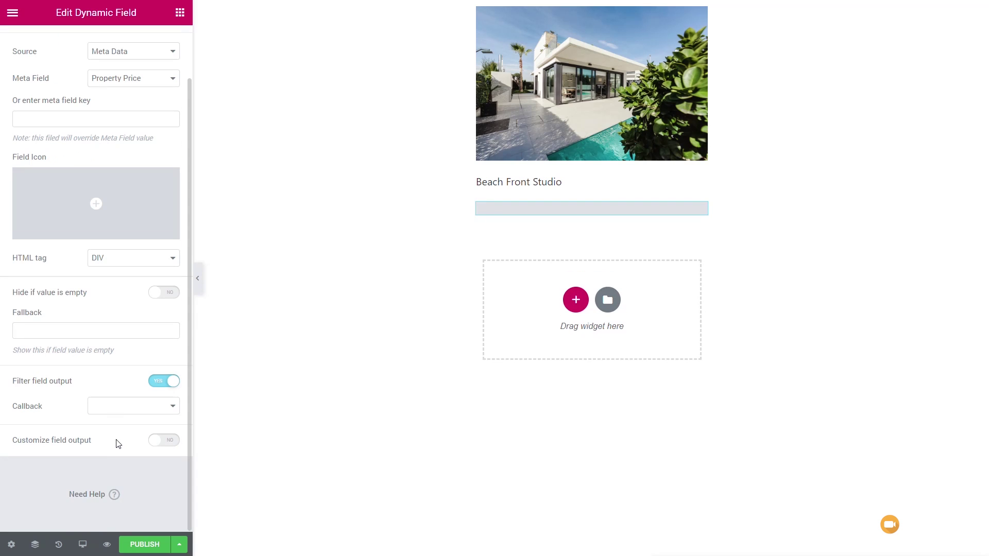
left_click(125, 405)
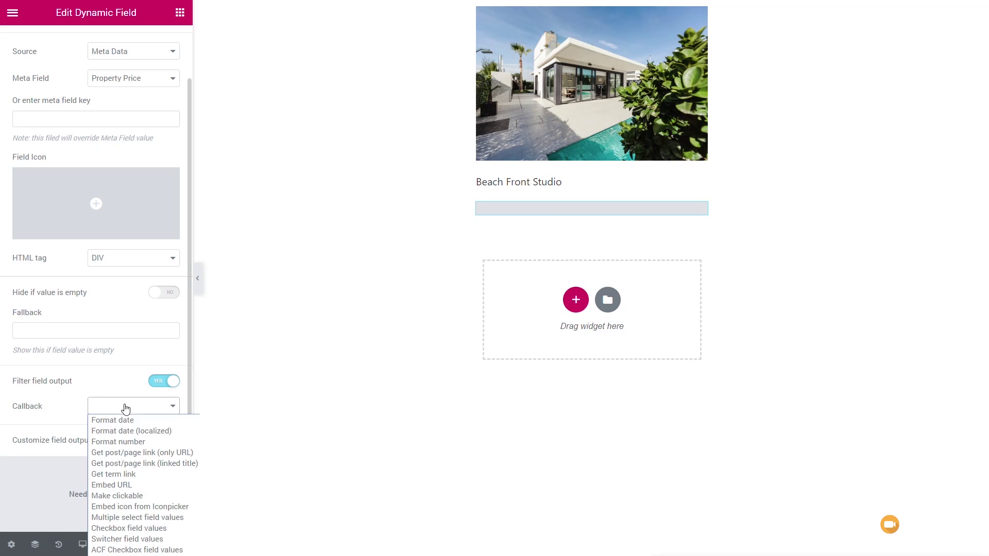
left_click(125, 442)
scroll(132, 446, "down", 2)
left_click(168, 392)
left_click(169, 392)
- Customize the price field's output with the field format "Price: £%s"
left_click(170, 441)
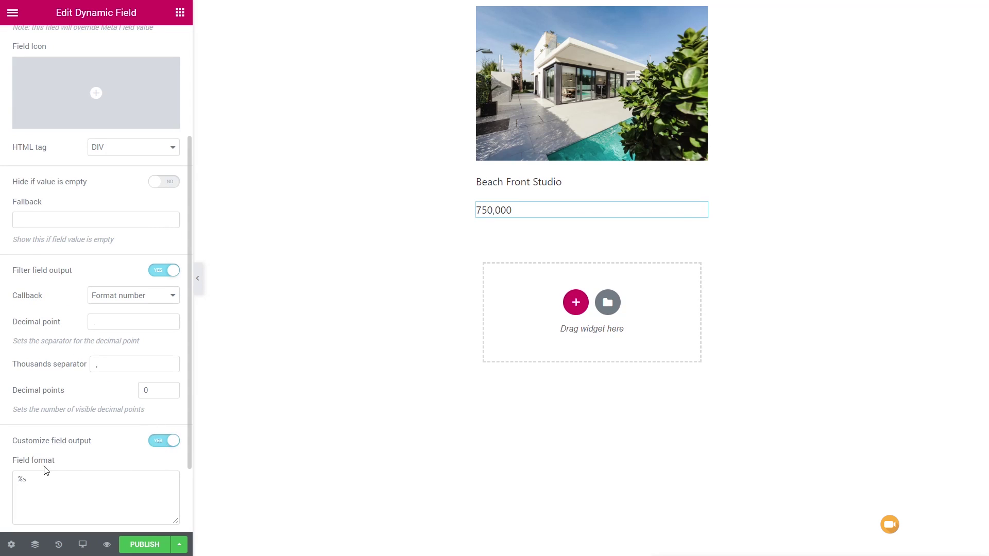
left_click(74, 480)
type("Price: ")
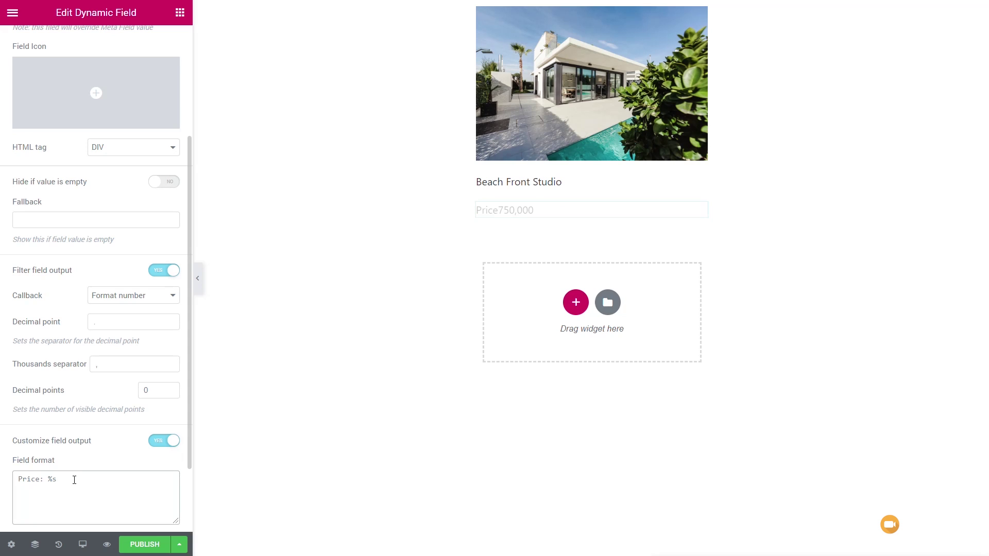
type("£")
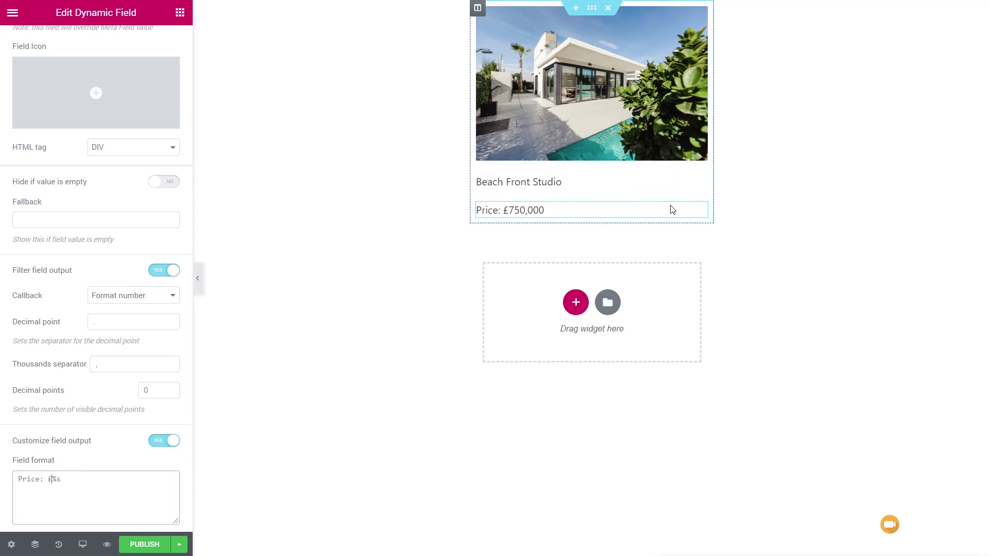
- Duplicate the price field and switch the copy's meta field to Location
right_click(702, 213)
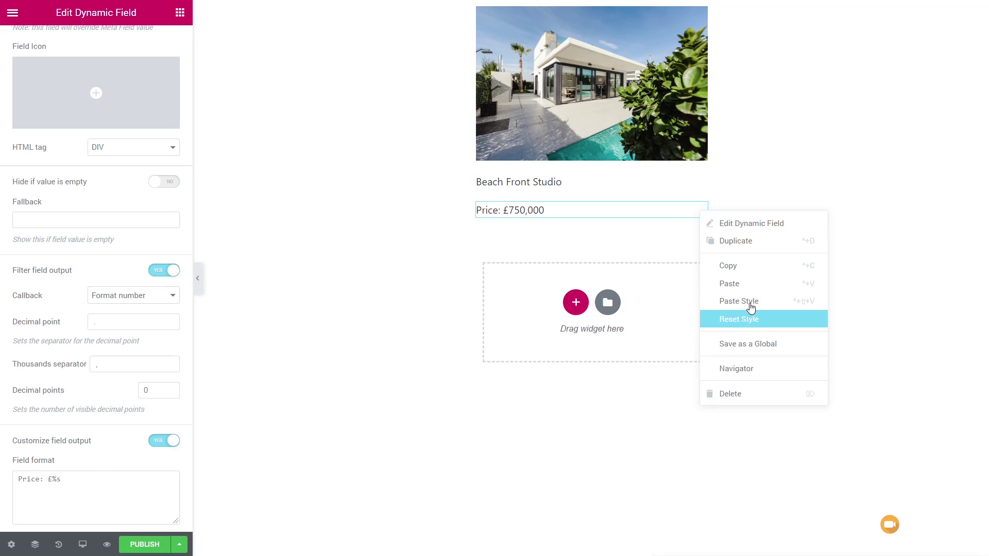
left_click(741, 251)
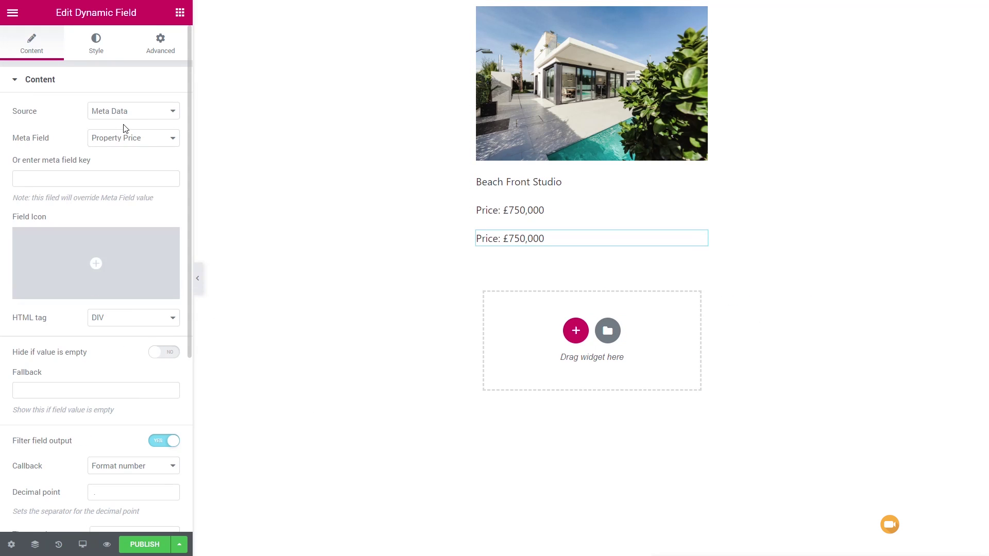
left_click(138, 141)
left_click(130, 173)
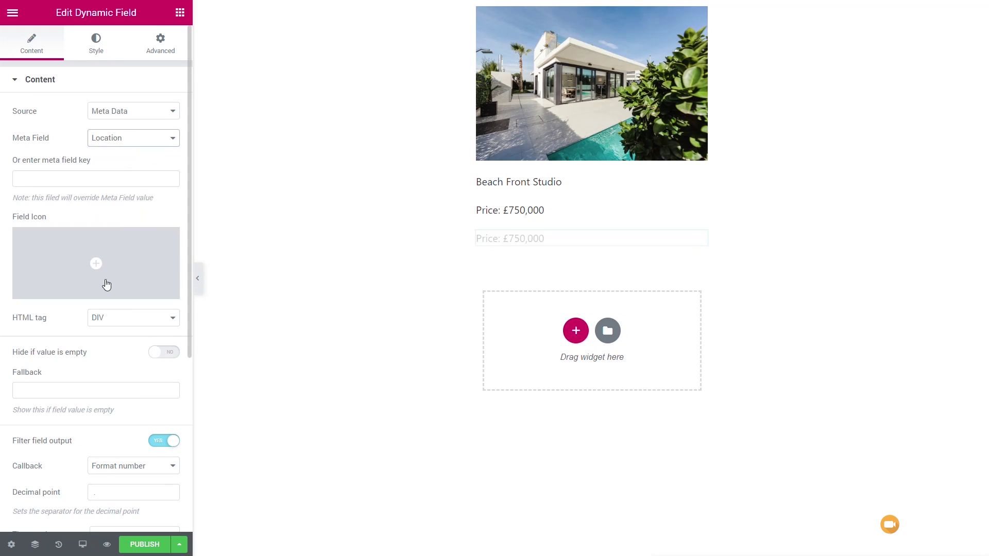
- Turn off output filtering for the location field and set its custom field format to "Location: %s"
scroll(105, 335, "down", 5)
left_click(165, 351)
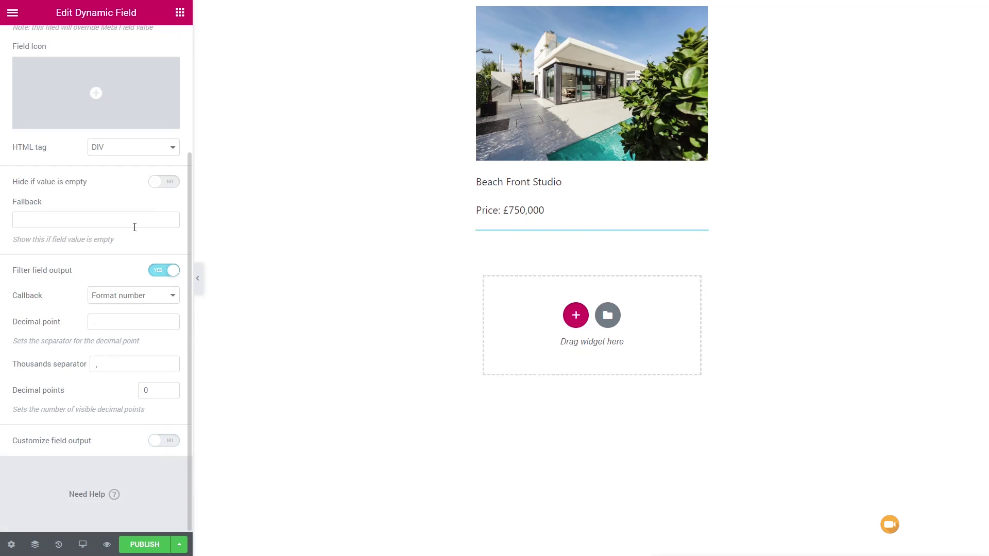
left_click(154, 277)
left_click(165, 441)
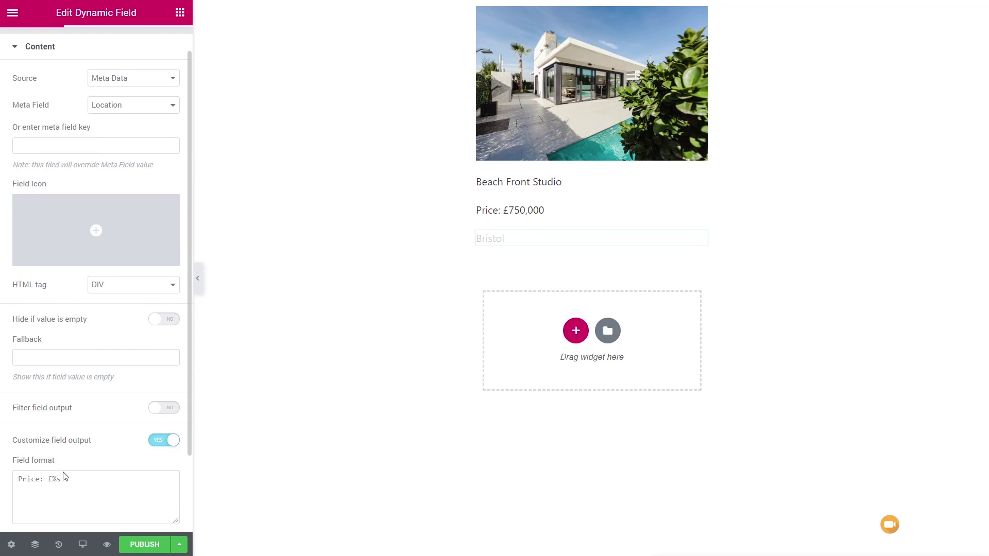
left_click_drag(54, 480, 18, 479)
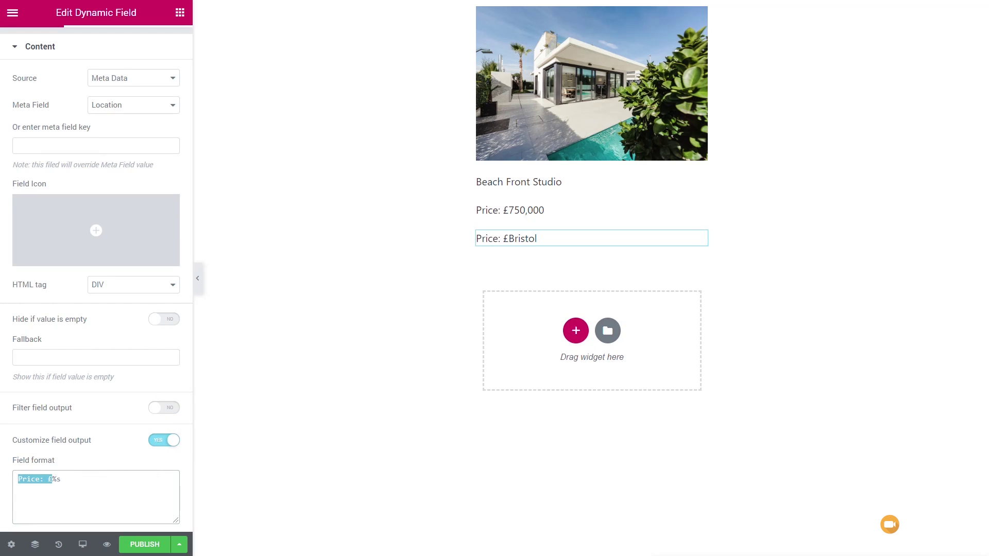
type("Location:")
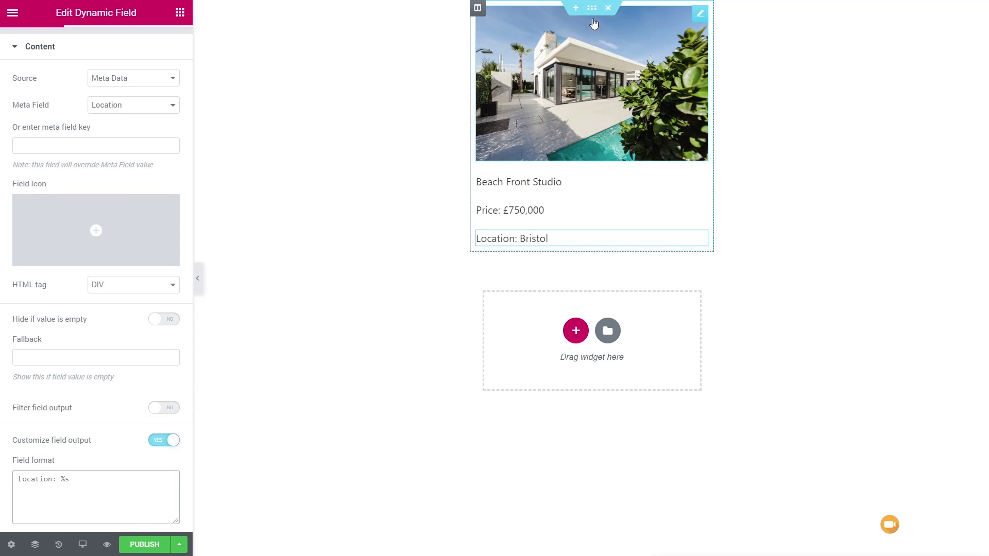
- Give the listing's section a soft box shadow with the colour rgba(0,0,0,0.11)
left_click(592, 8)
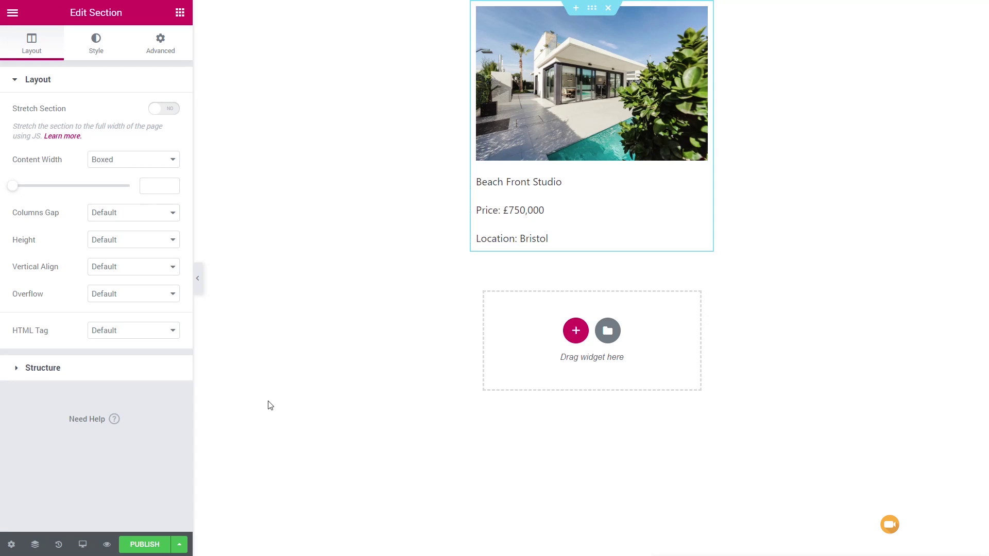
left_click(96, 41)
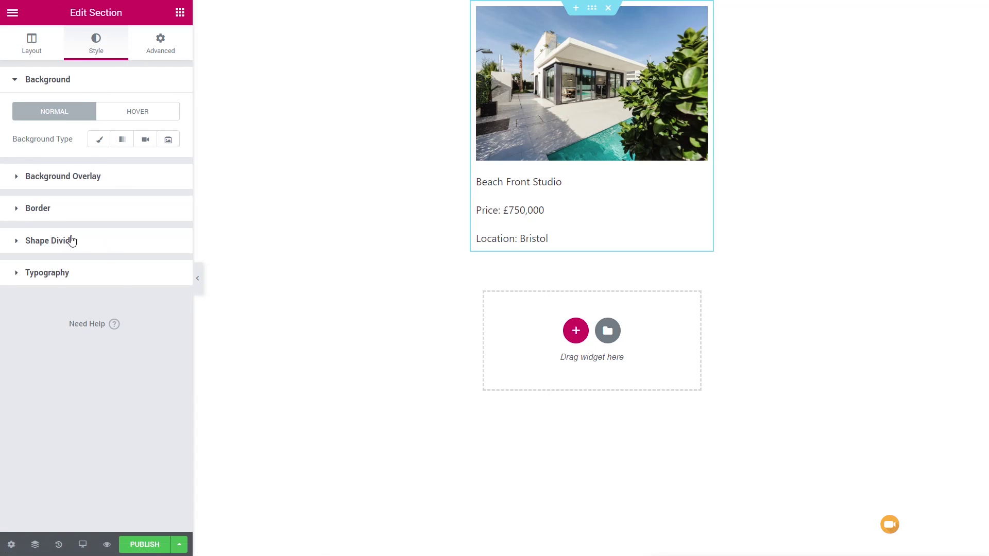
left_click(49, 209)
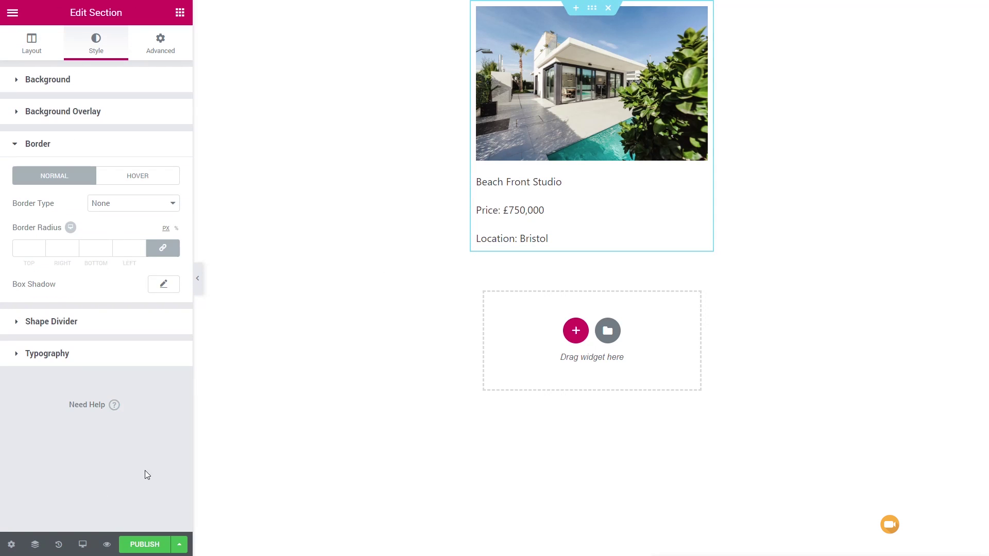
left_click(159, 287)
left_click(154, 317)
left_click_drag(159, 408, 163, 463)
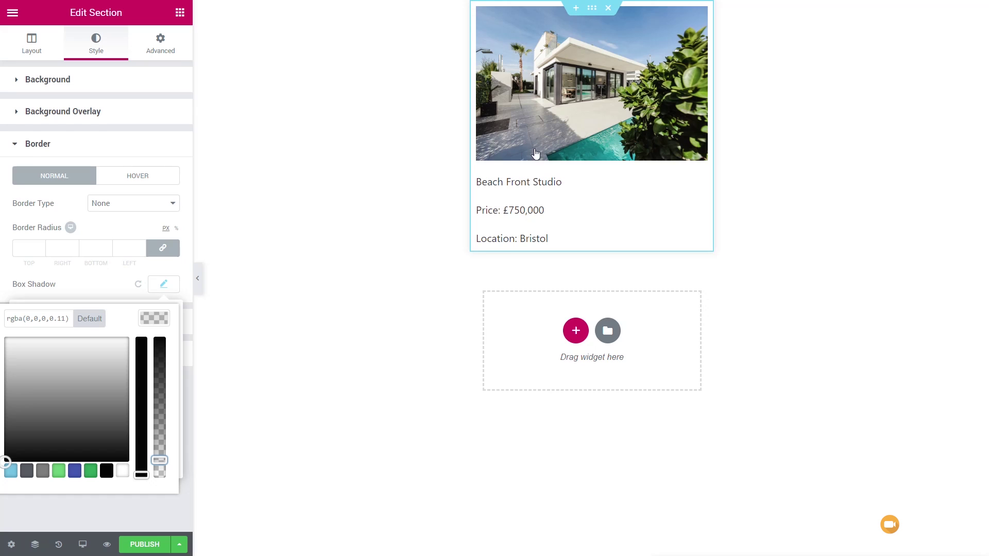
- Set the section's padding to 20 px on all sides and publish the listing item
left_click(592, 9)
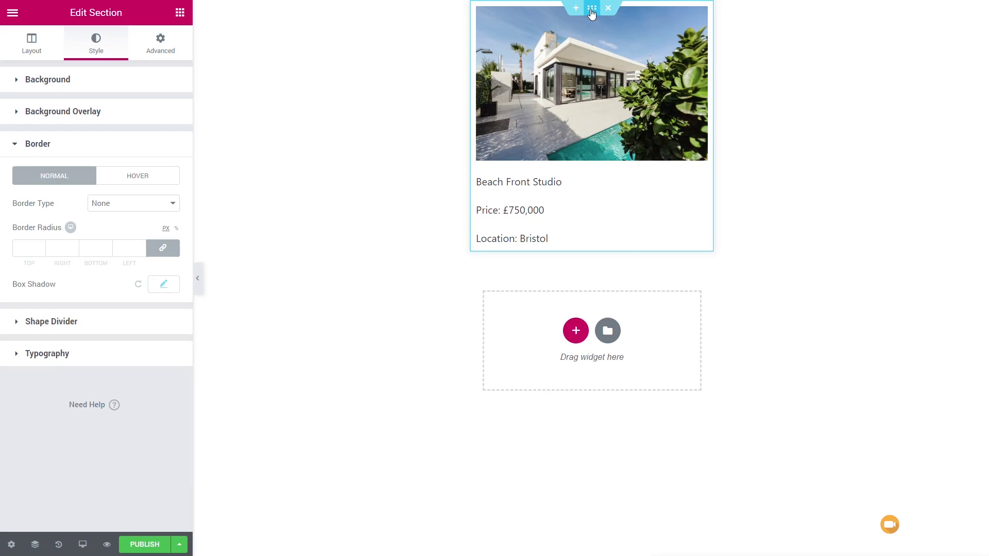
left_click(164, 53)
left_click(26, 184)
type("20")
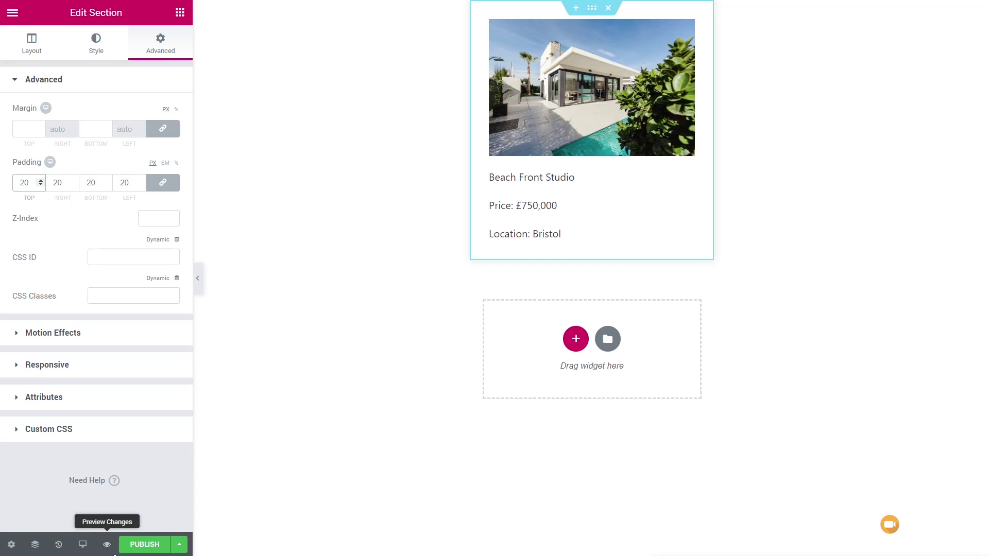
left_click(142, 546)
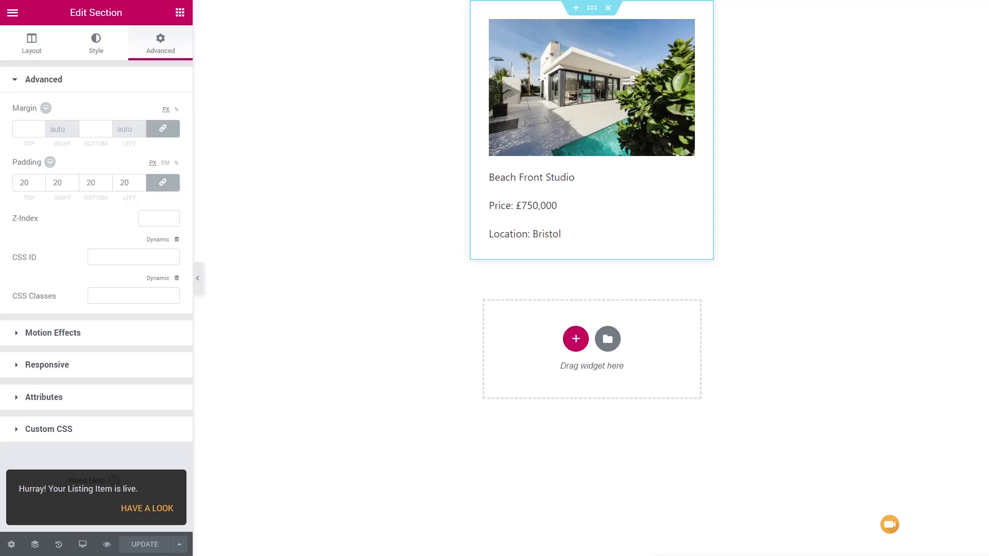
- Leave the listing item editor and open the Default Property Archive theme template for editing in Elementor
left_click(12, 12)
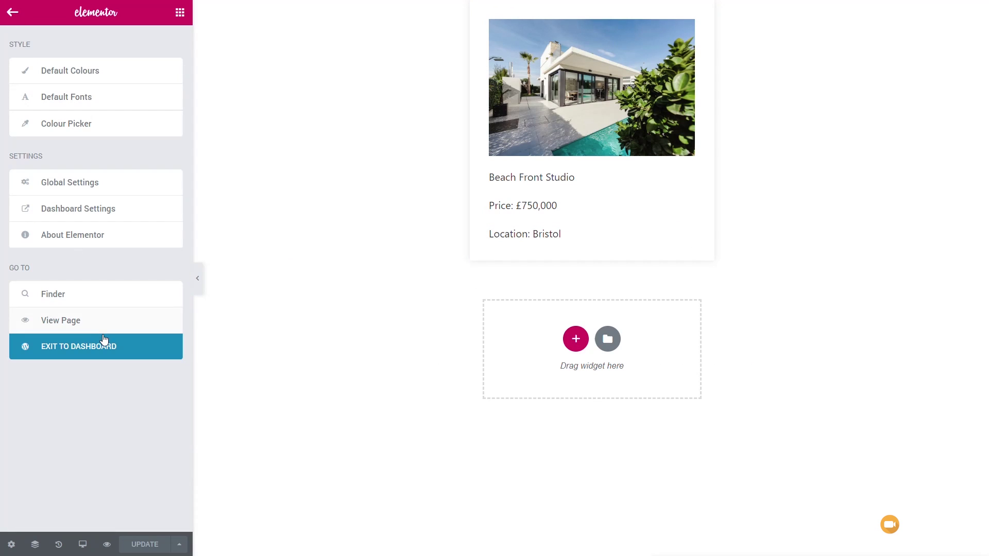
left_click(106, 350)
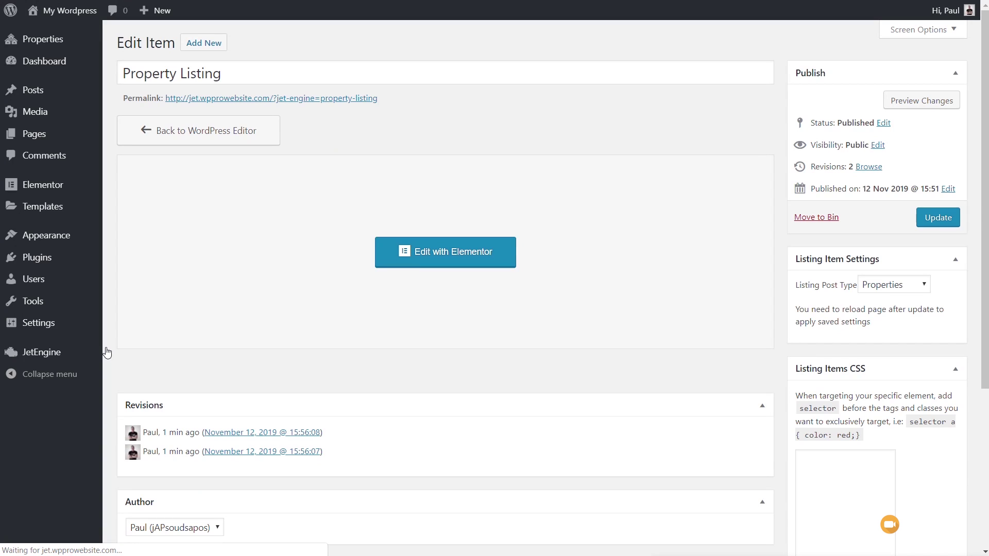
mouse_move(58, 214)
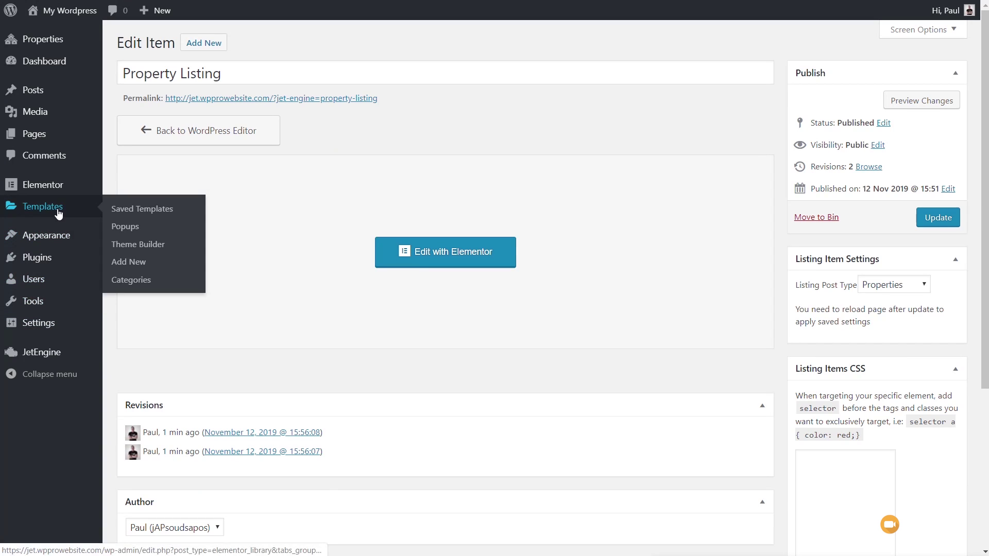
left_click(140, 245)
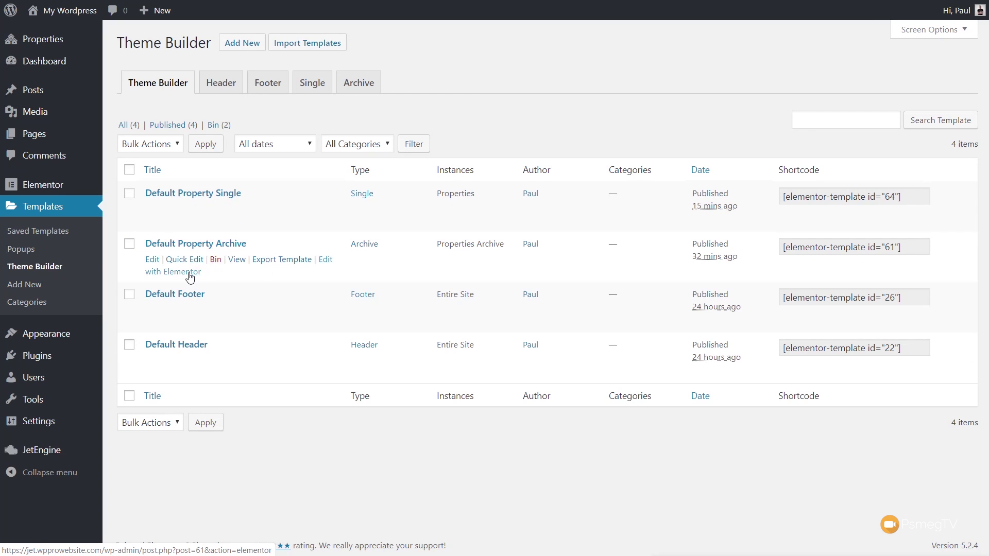
left_click(191, 272)
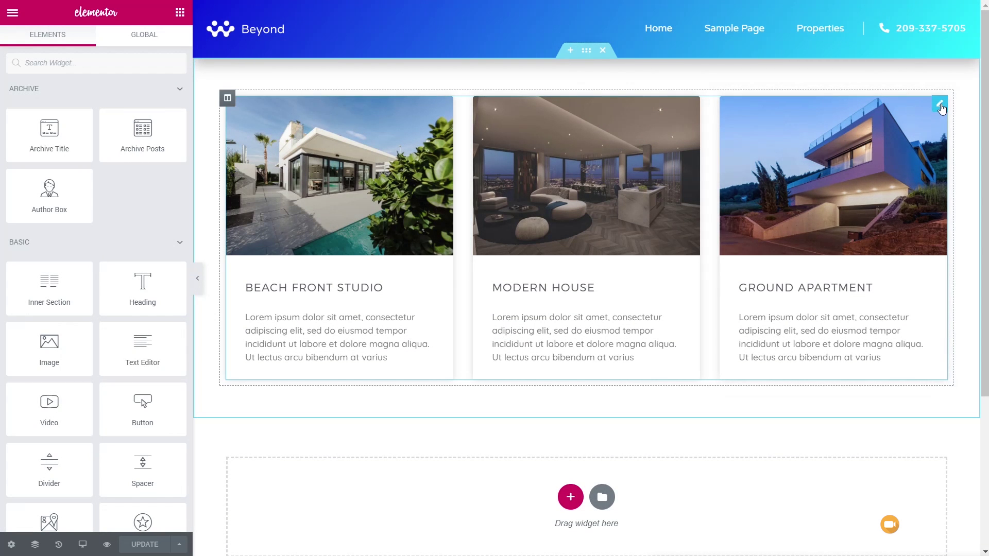
- Delete the Archive Posts widget from the property archive template
left_click(940, 106)
right_click(940, 107)
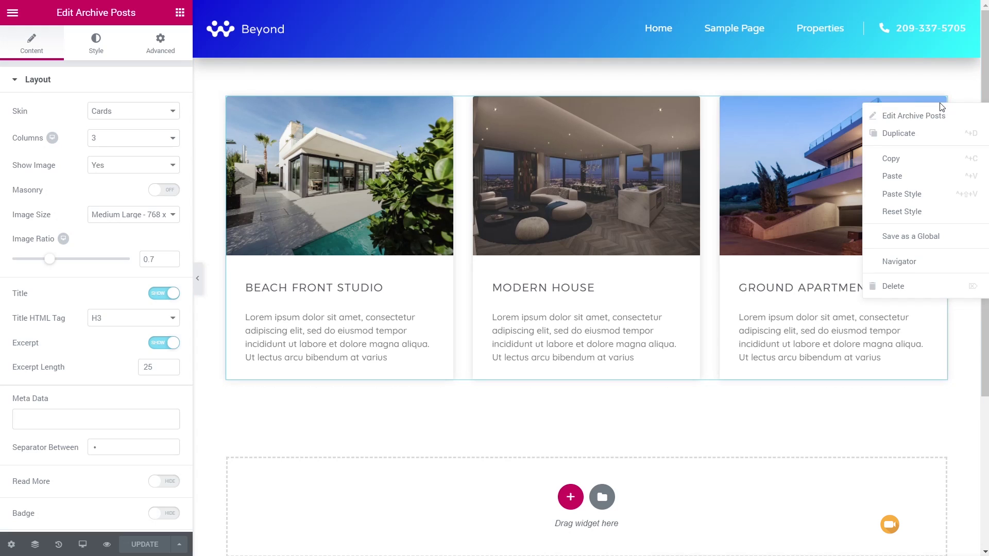
left_click(908, 292)
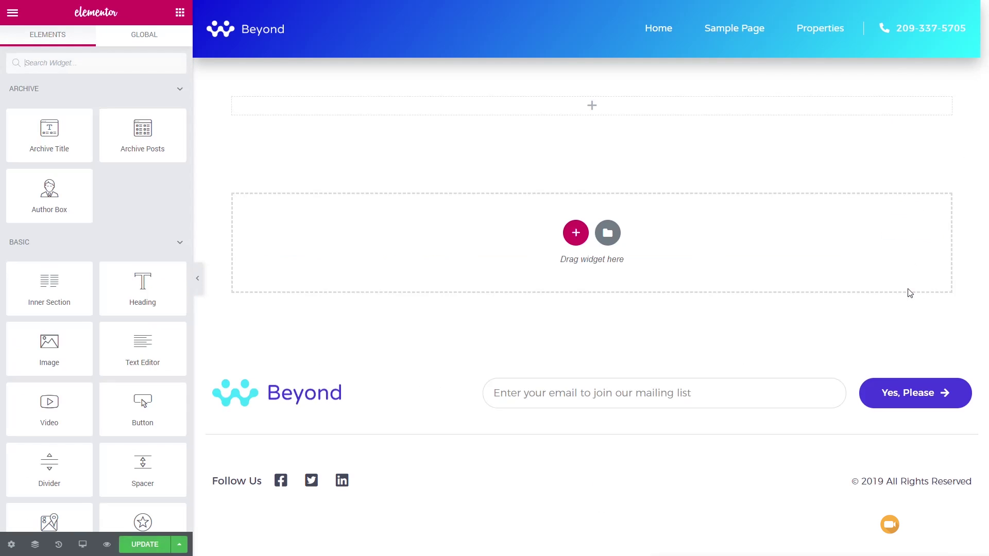
- Add a Listing Grid widget to the empty section and set its listing to Property Listing
scroll(124, 218, "down", 20)
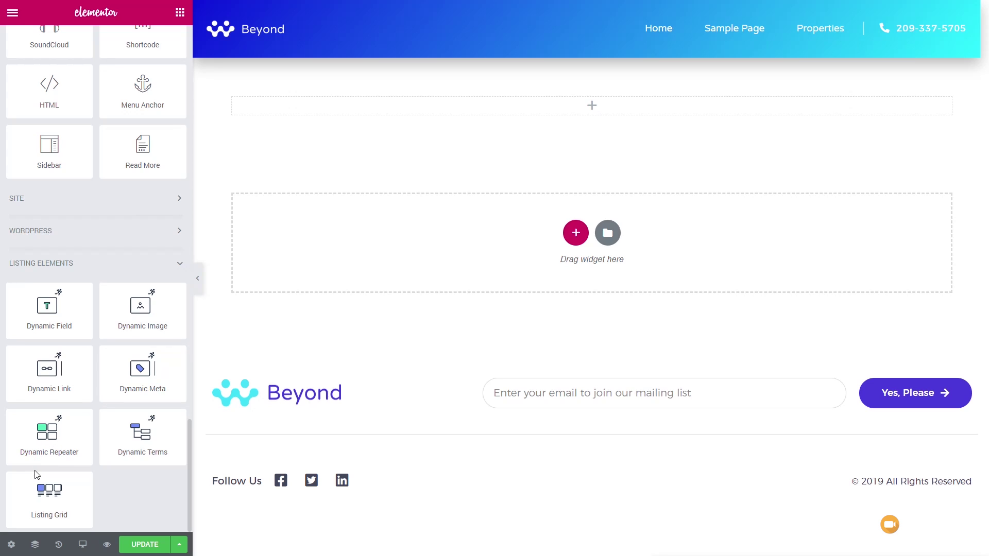
left_click_drag(45, 496, 392, 113)
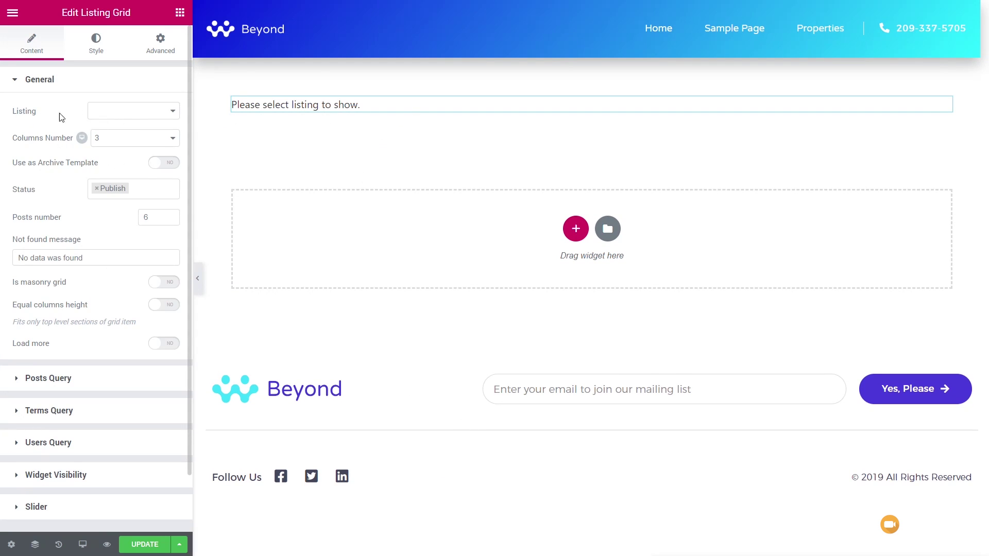
left_click(135, 115)
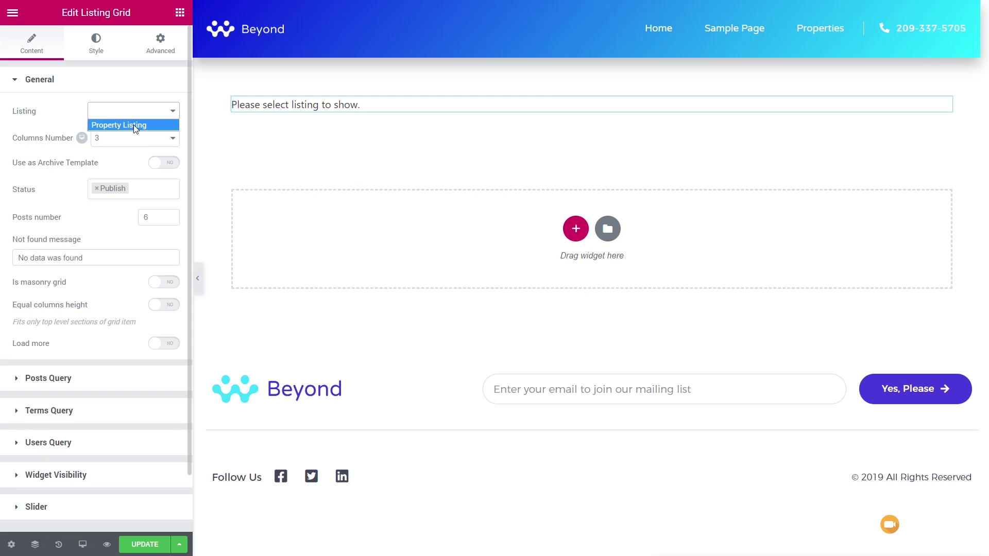
left_click(135, 125)
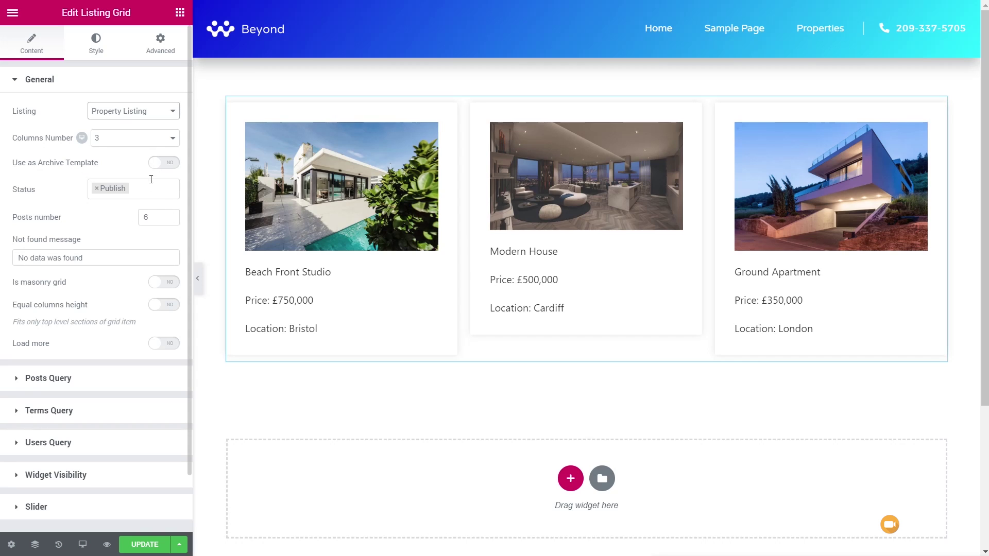
- Try the listing grid with 2 columns and set it back to 3 columns
left_click(126, 139)
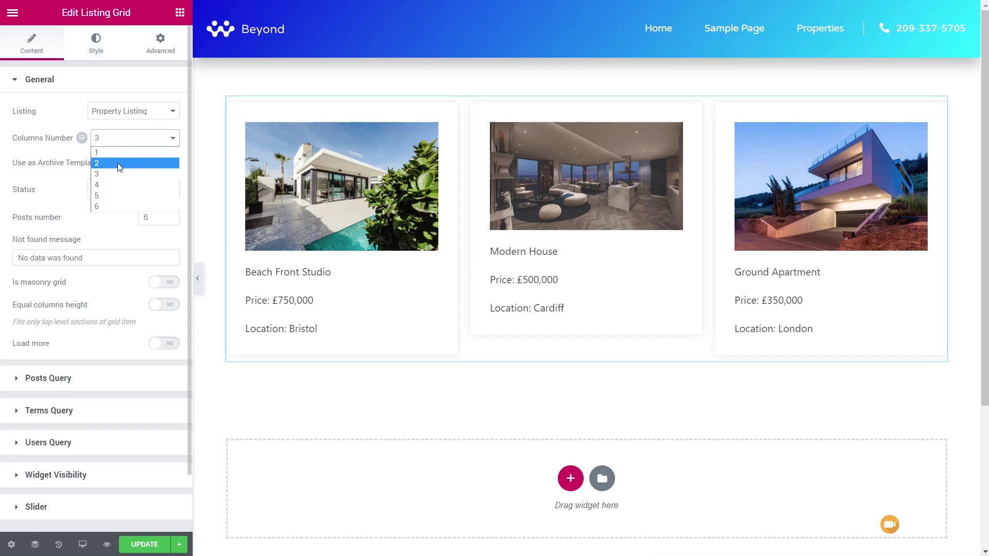
left_click(117, 163)
left_click(146, 143)
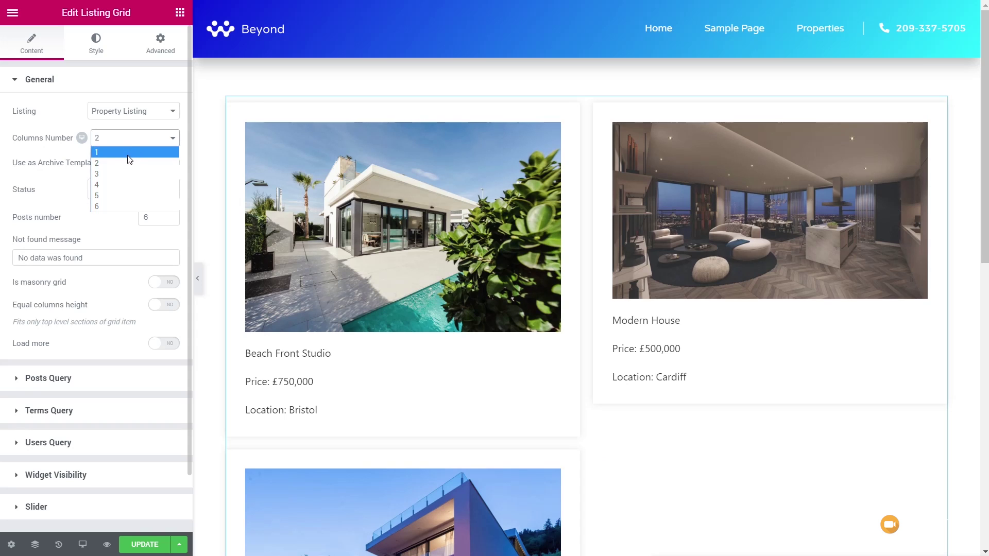
left_click(123, 169)
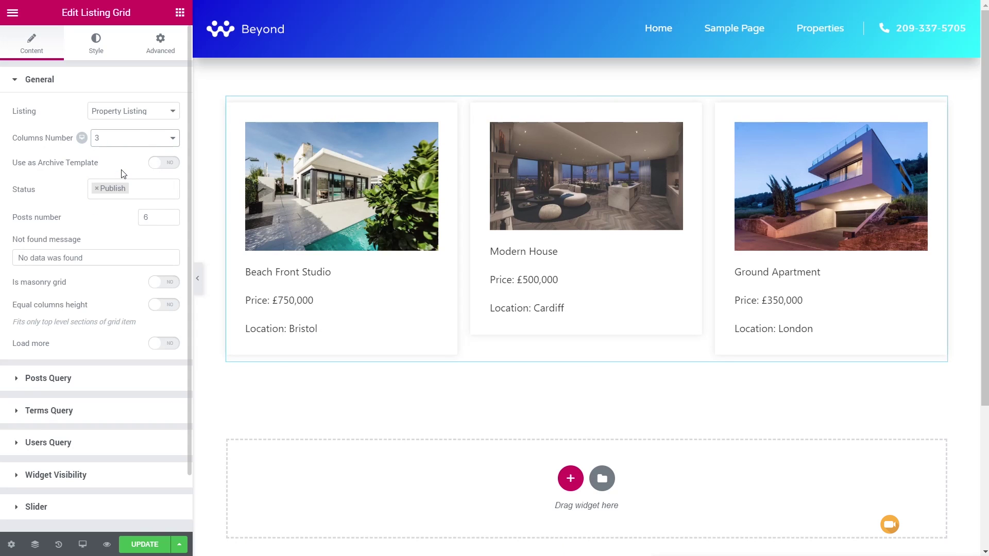
- Open the listing grid's posts query settings
left_click(65, 383)
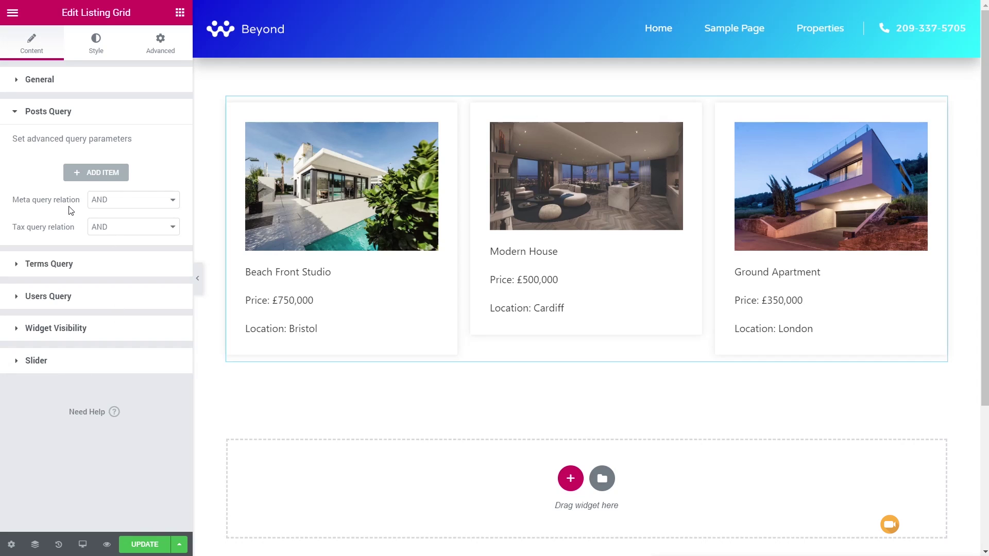